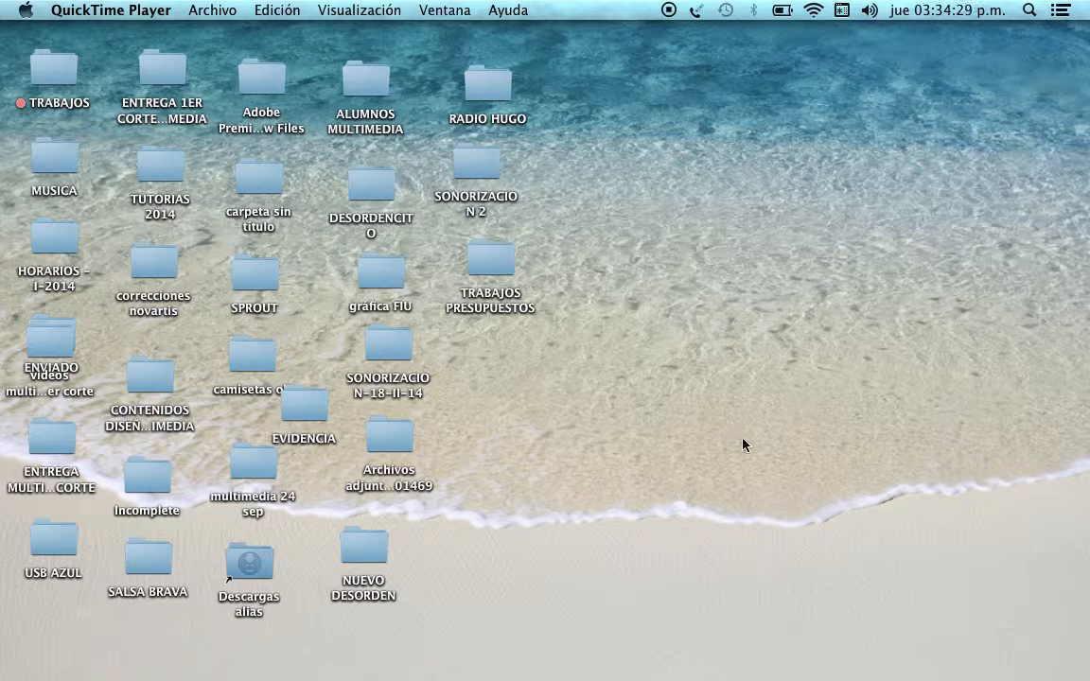
Step: Launch Adobe Illustrator and start creating a new document
{"action": "mouse_move", "coordinate": [803, 673]}
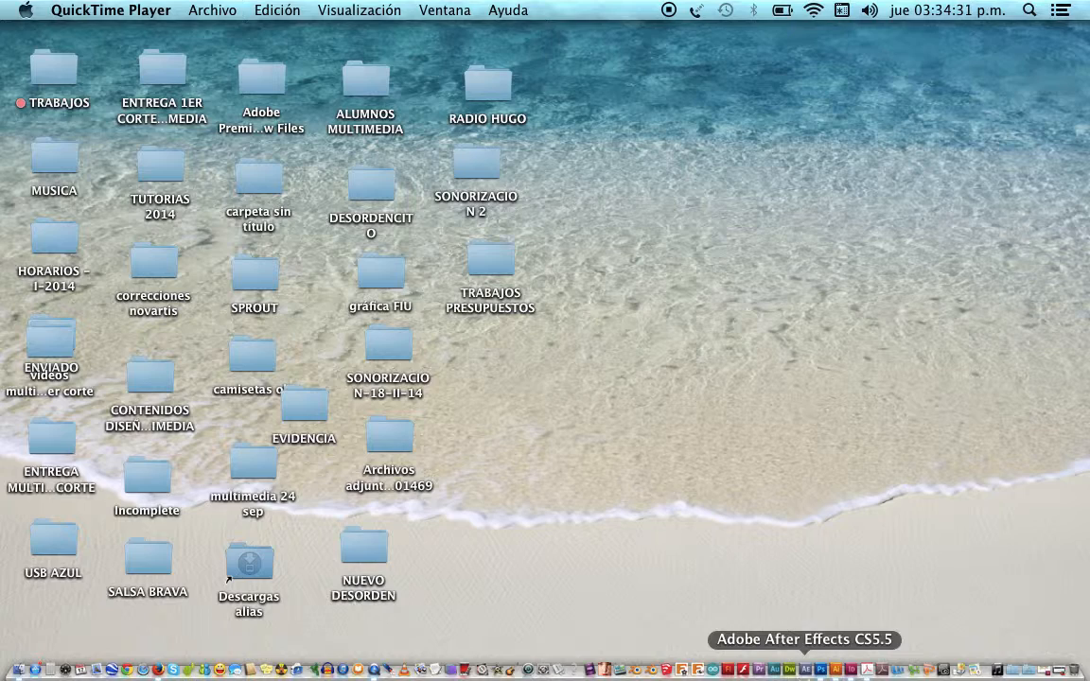
{"action": "left_click", "coordinate": [838, 672]}
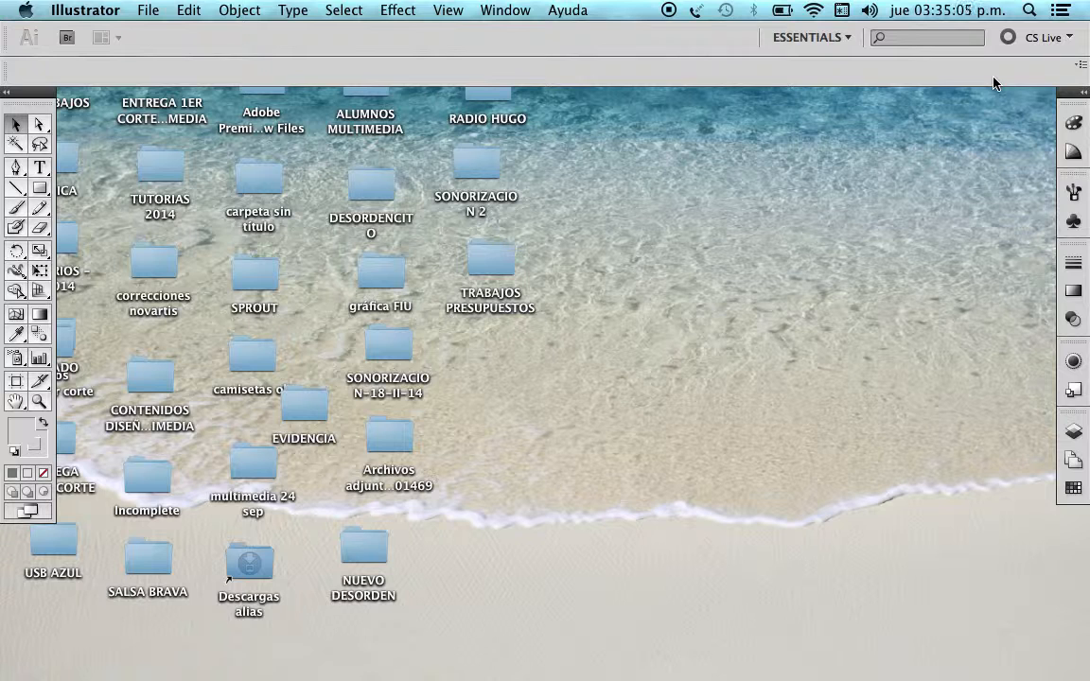
{"action": "left_click", "coordinate": [145, 9]}
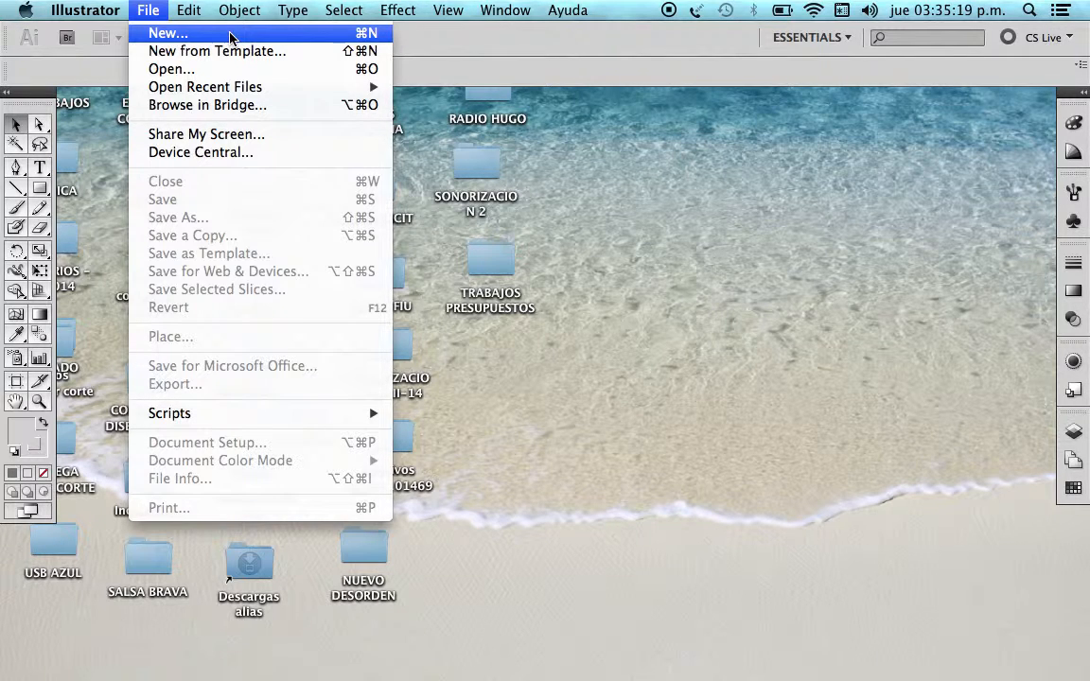
{"action": "left_click", "coordinate": [332, 38]}
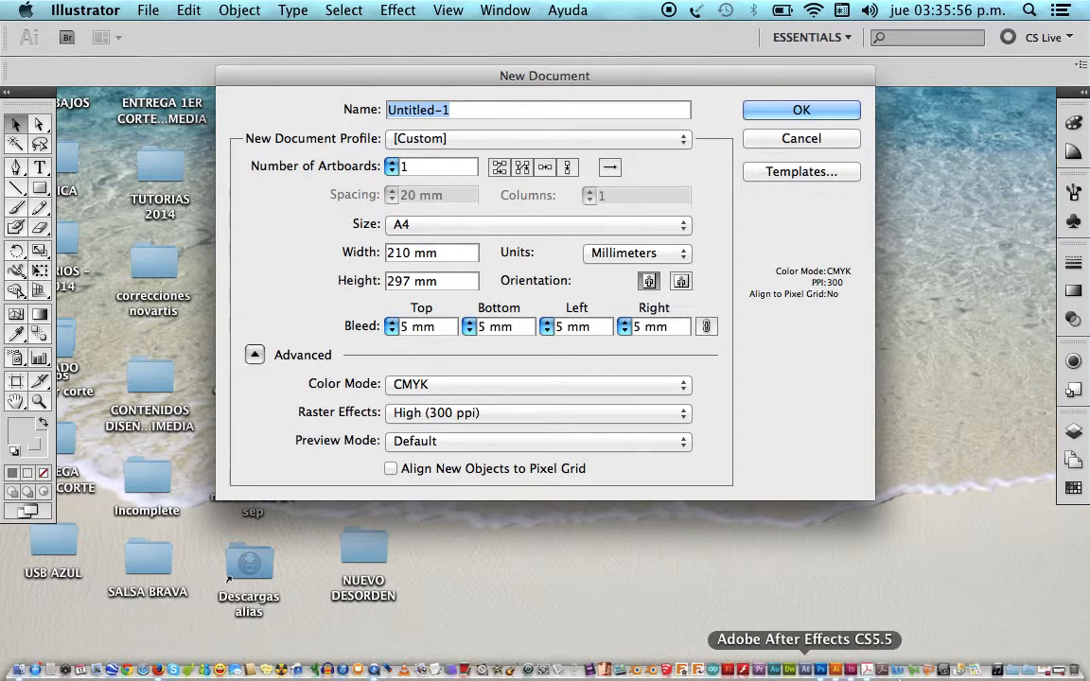
Step: Switch to Firefox and open the bookmarked Multimedia I-II E.C.E. blog in a new tab
{"action": "left_click", "coordinate": [1046, 670]}
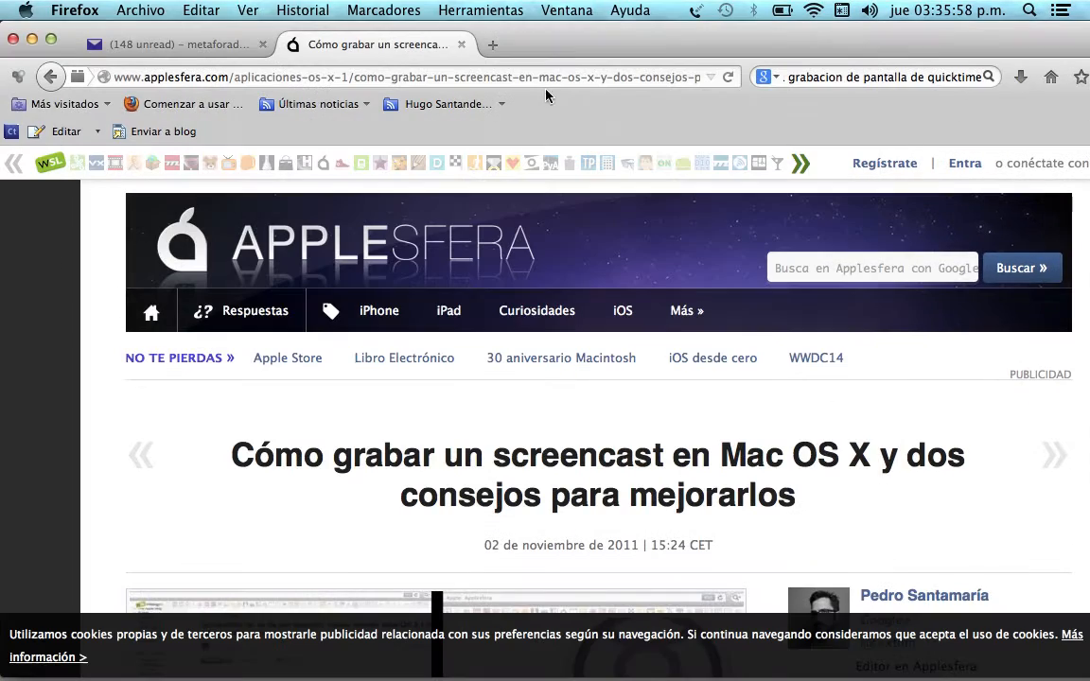
{"action": "left_click", "coordinate": [493, 44]}
{"action": "left_click", "coordinate": [383, 10]}
{"action": "mouse_move", "coordinate": [540, 677]}
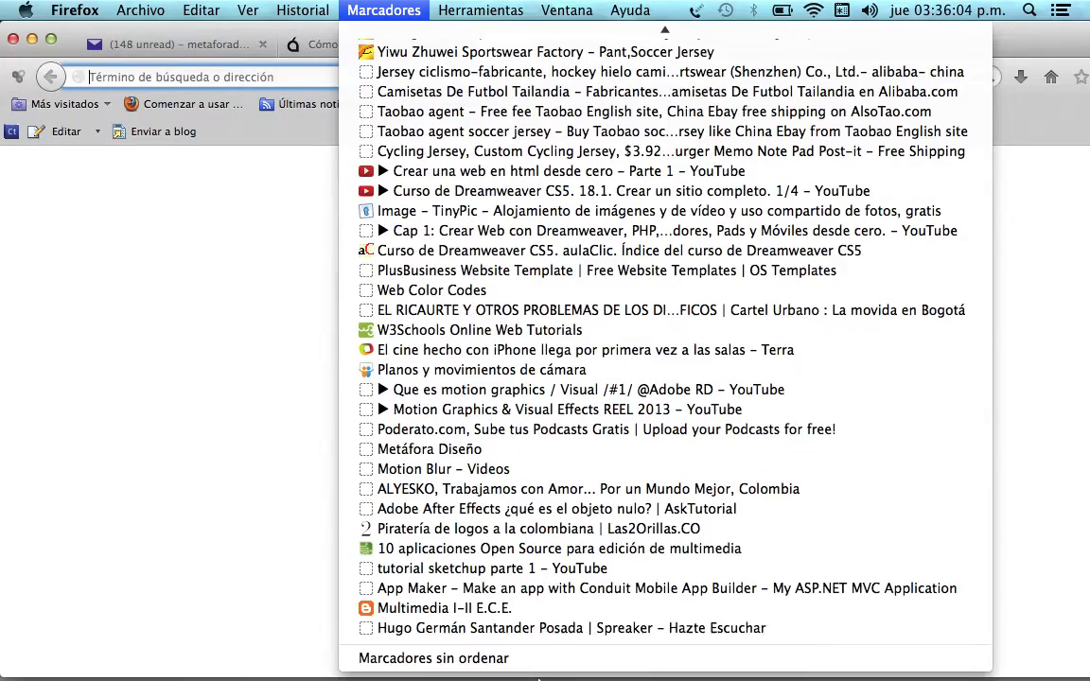
{"action": "left_click", "coordinate": [506, 628]}
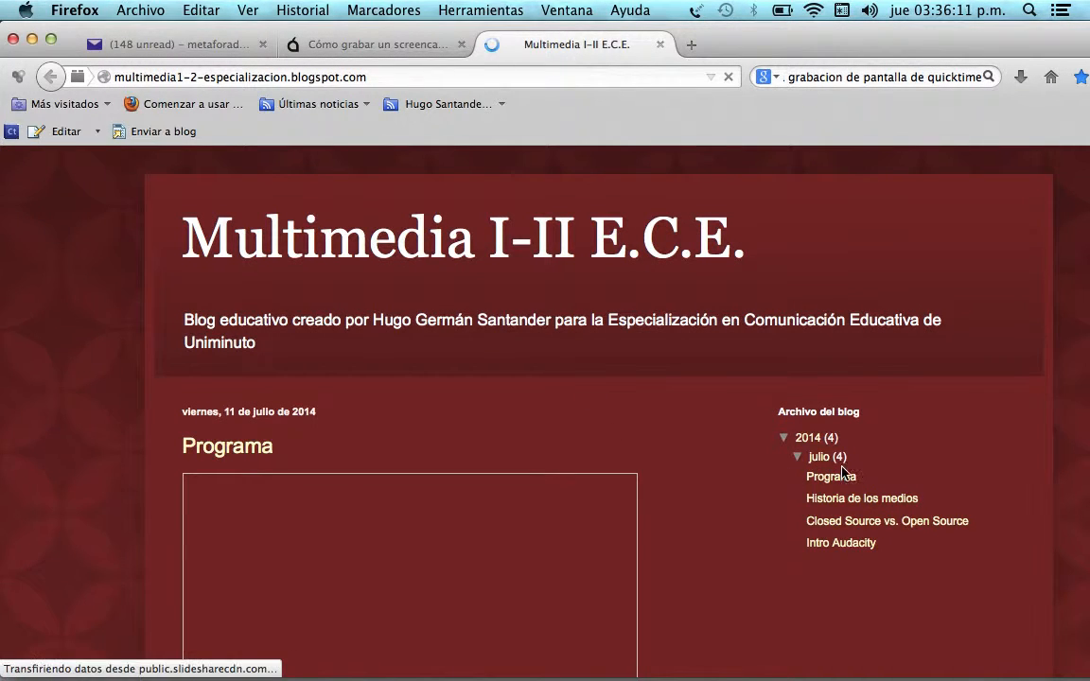
Step: Examine the blog's Closed Source vs. Open Source slide in full screen, allowing slideshare.net to use it, and exit
{"action": "scroll", "coordinate": [899, 492], "scroll_direction": "down", "scroll_amount": 2}
{"action": "scroll", "coordinate": [900, 496], "scroll_direction": "down", "scroll_amount": 5}
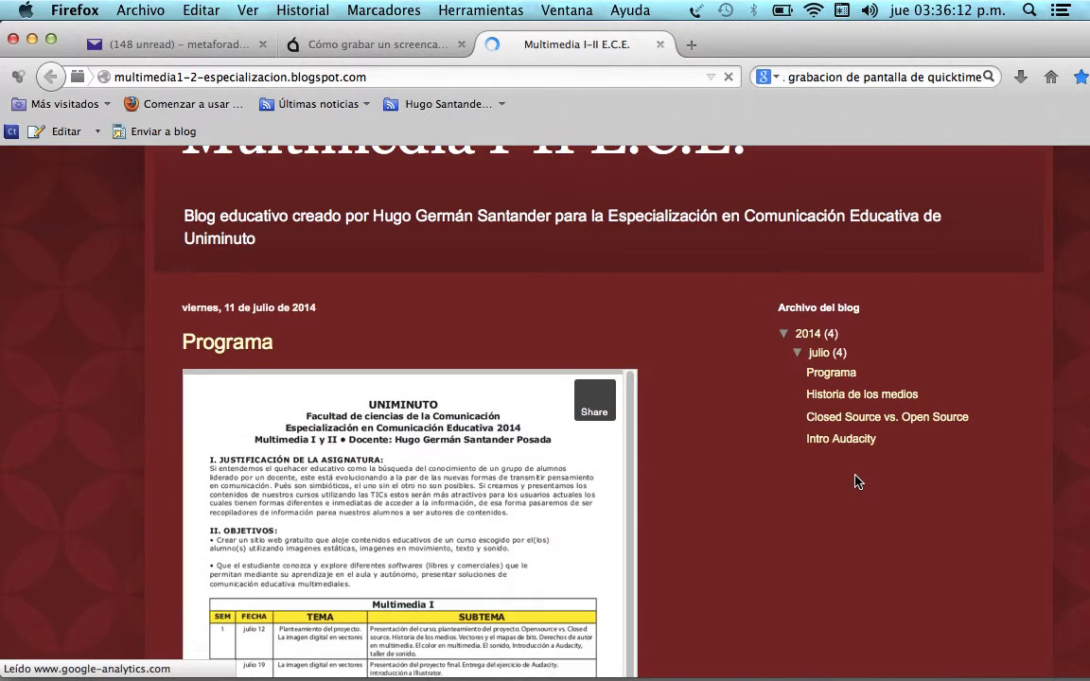
{"action": "scroll", "coordinate": [854, 483], "scroll_direction": "down", "scroll_amount": 15}
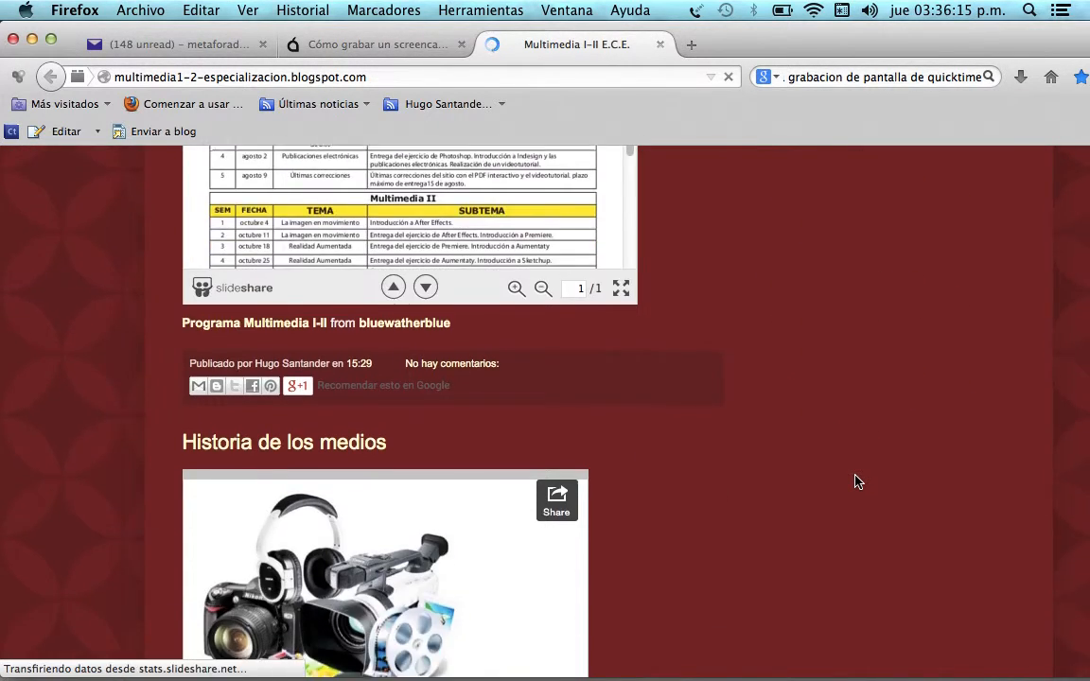
{"action": "scroll", "coordinate": [856, 481], "scroll_direction": "down", "scroll_amount": 2}
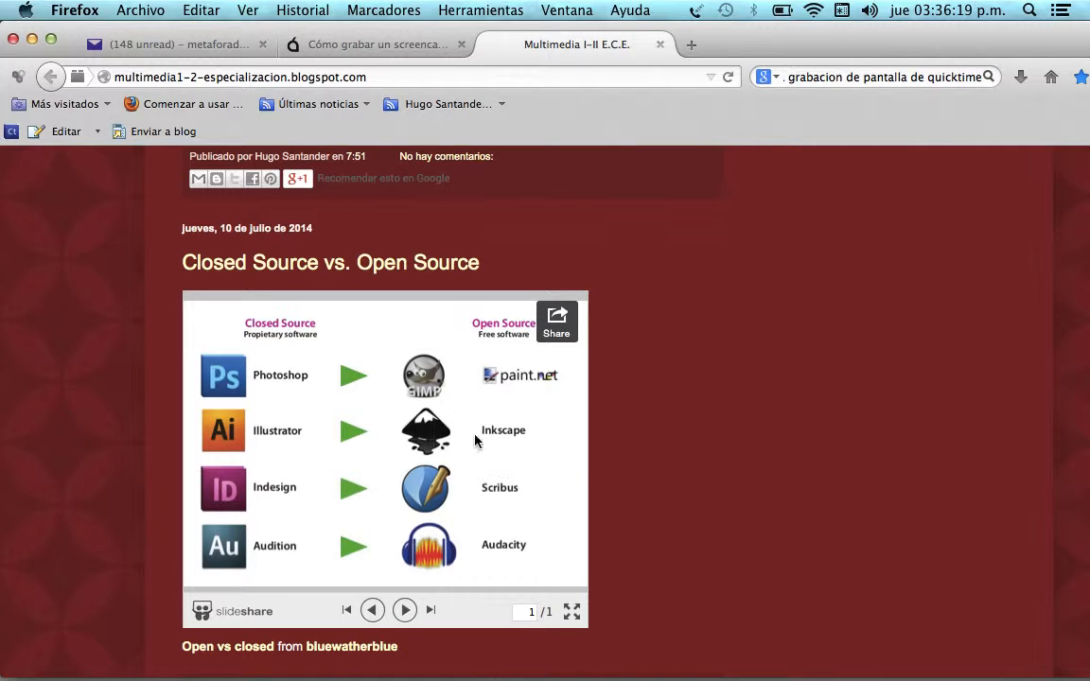
{"action": "left_click", "coordinate": [572, 615]}
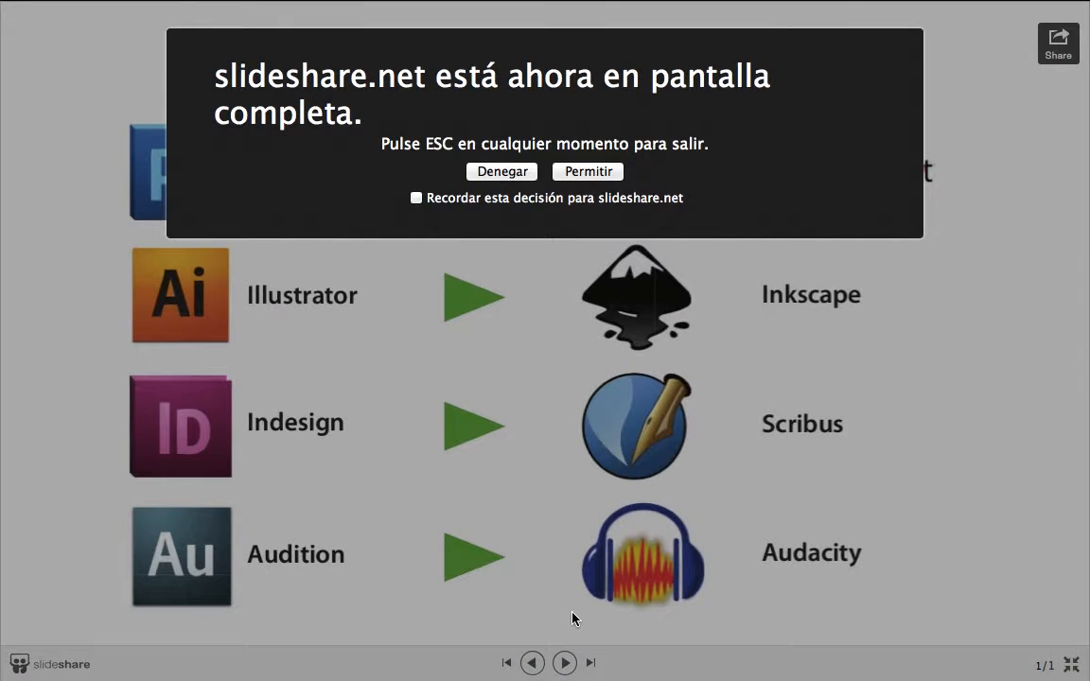
{"action": "left_click", "coordinate": [601, 174]}
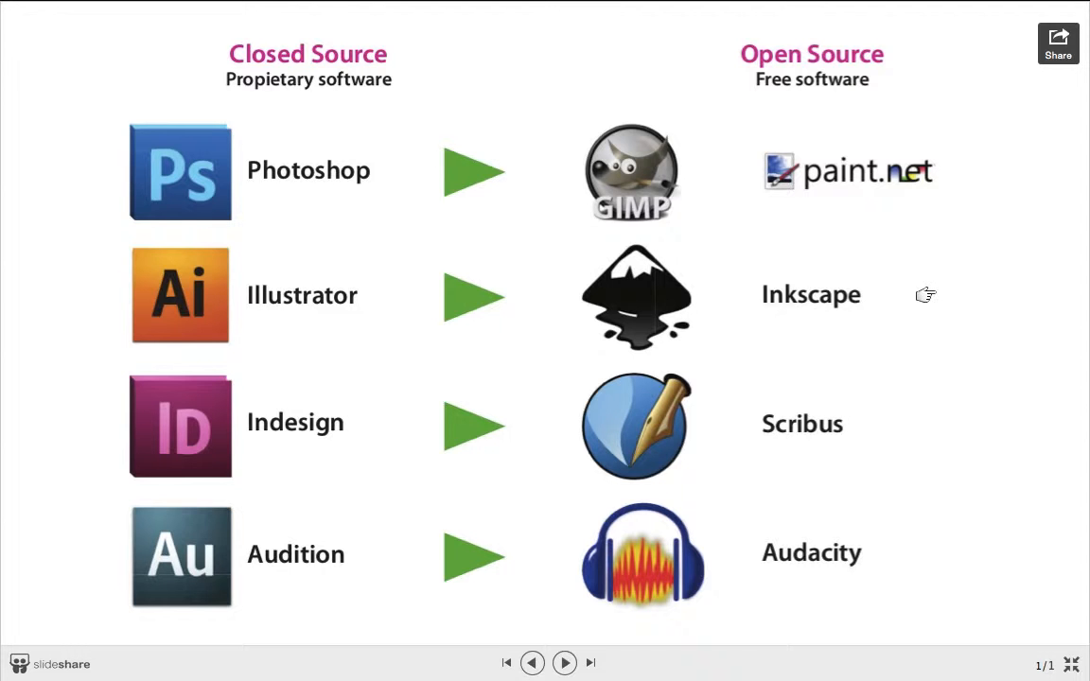
{"action": "key", "text": "Escape"}
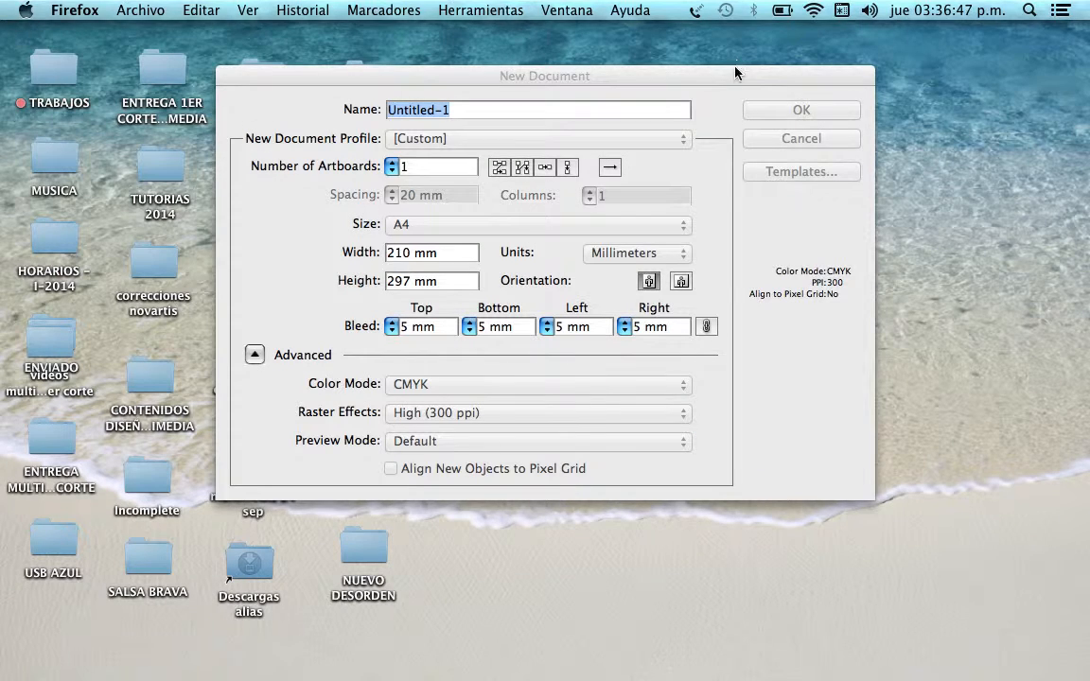
Step: Switch back to Illustrator and set the new document's profile to Print
{"action": "left_click", "coordinate": [735, 72]}
{"action": "left_click_drag", "start_coordinate": [676, 81], "coordinate": [657, 97]}
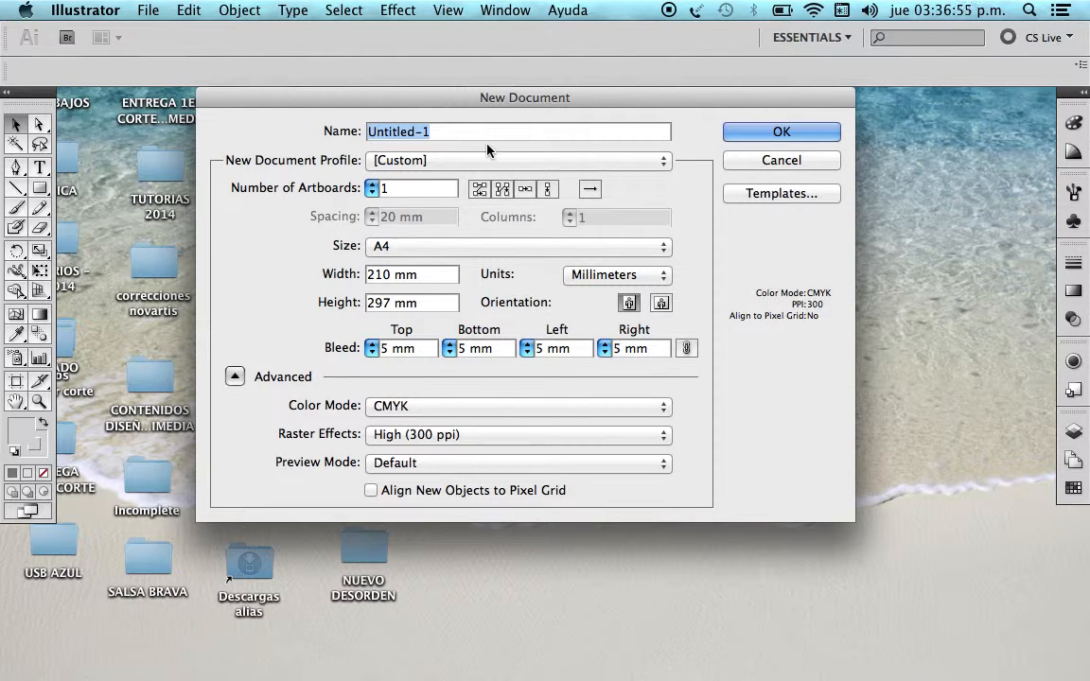
{"action": "left_click", "coordinate": [579, 163]}
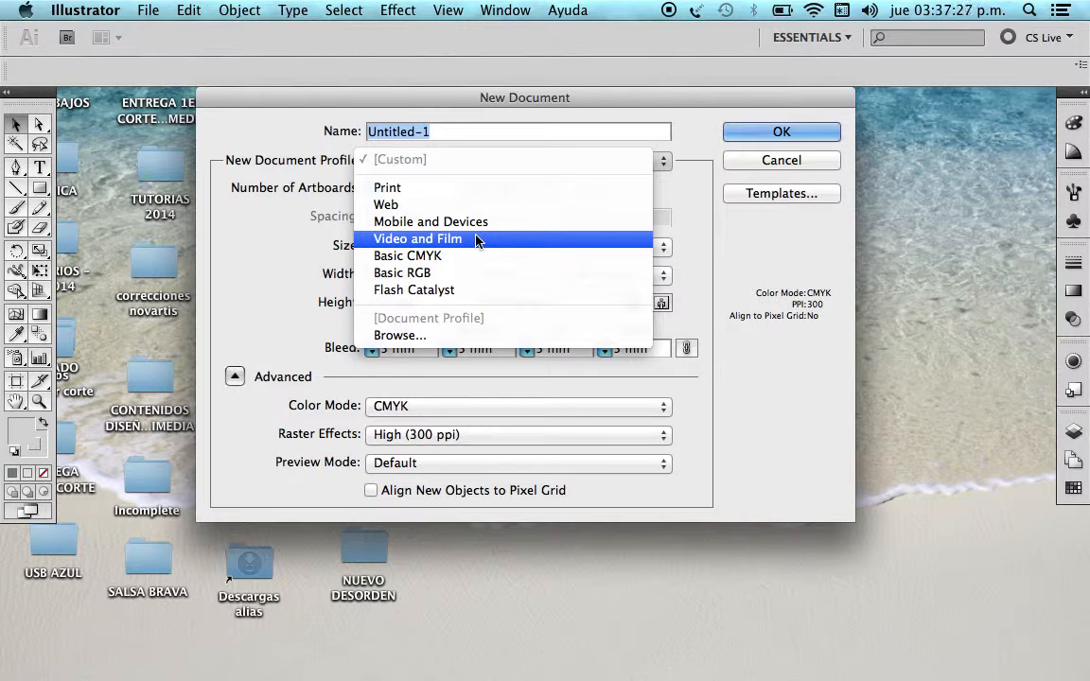
{"action": "left_click", "coordinate": [434, 275]}
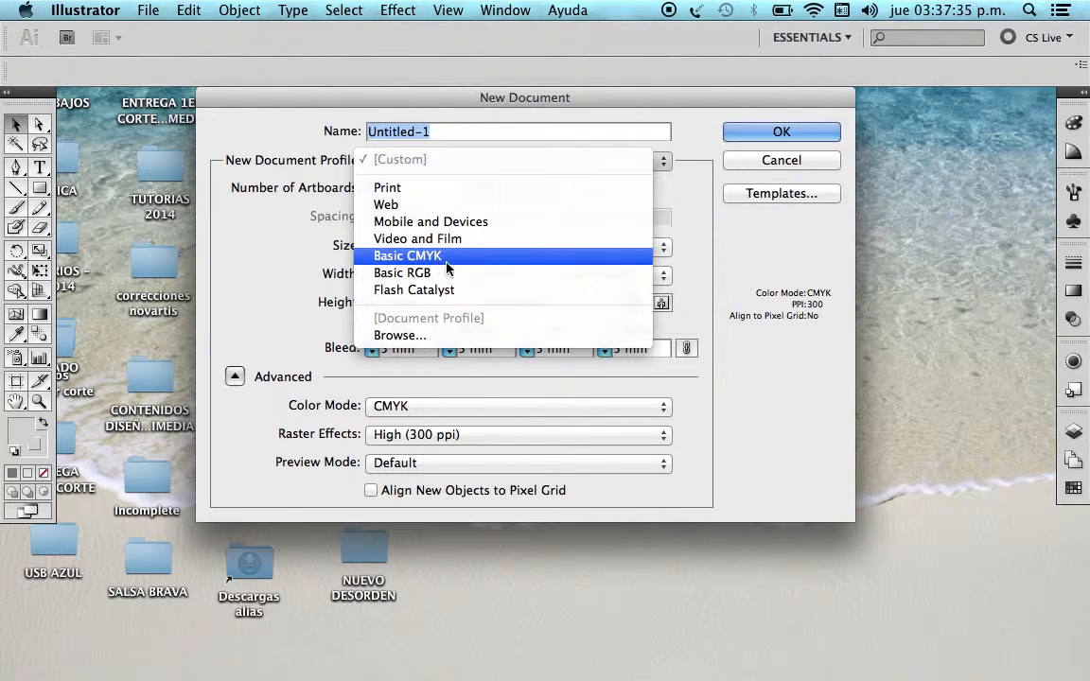
{"action": "left_click", "coordinate": [405, 189]}
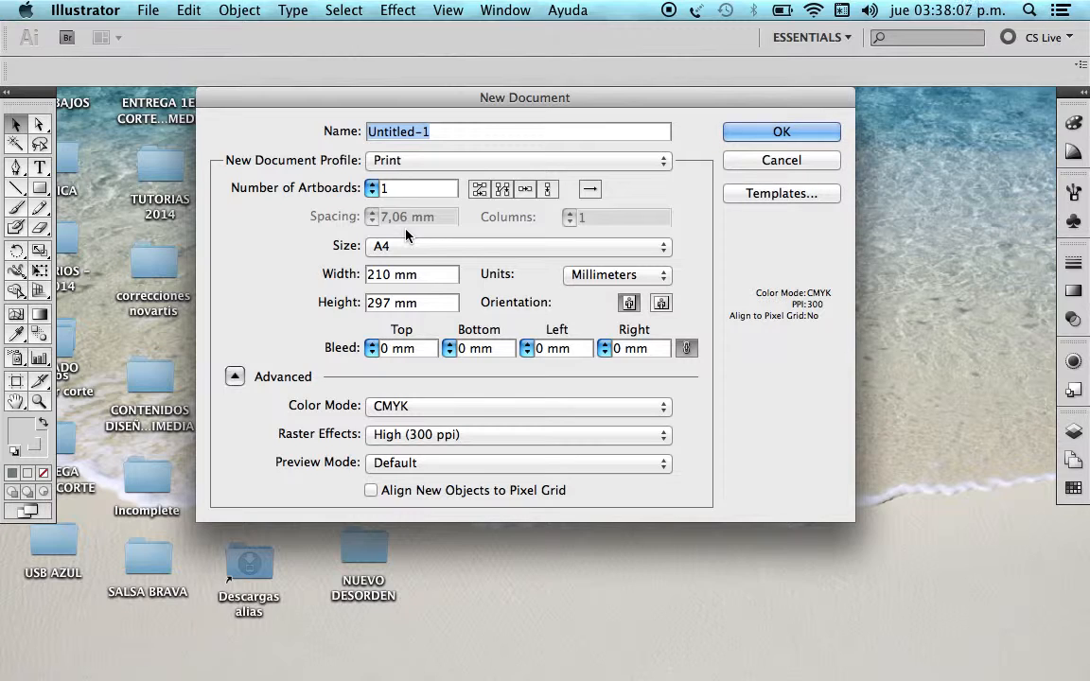
Step: Set the new document's size to A4 in millimeters with landscape orientation
{"action": "left_click", "coordinate": [652, 248]}
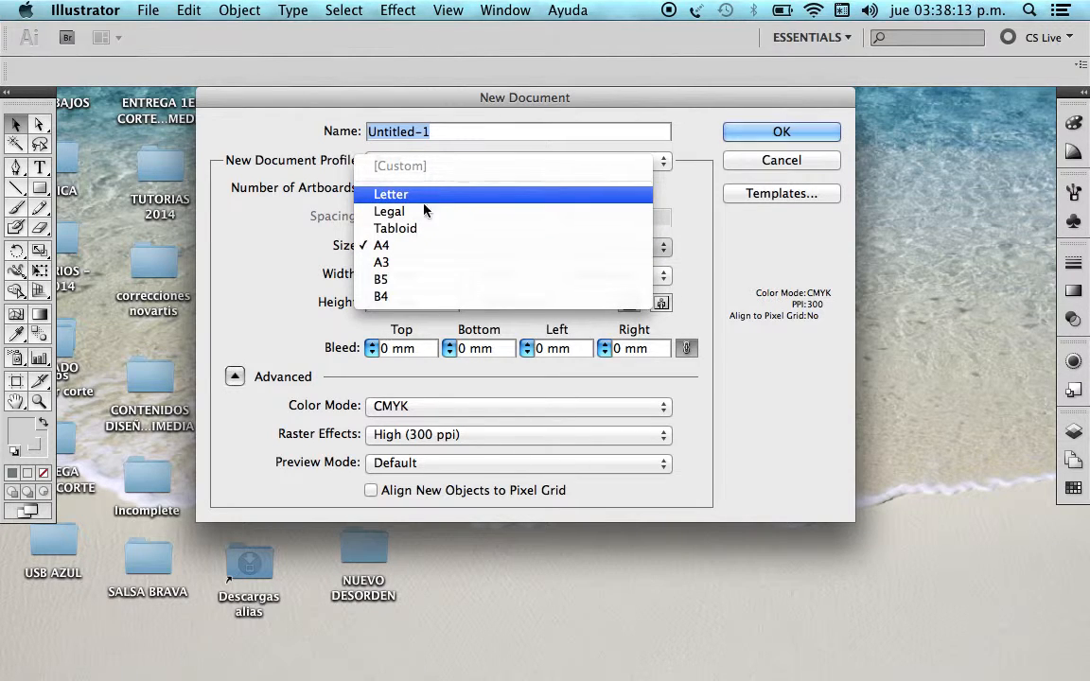
{"action": "left_click", "coordinate": [657, 162]}
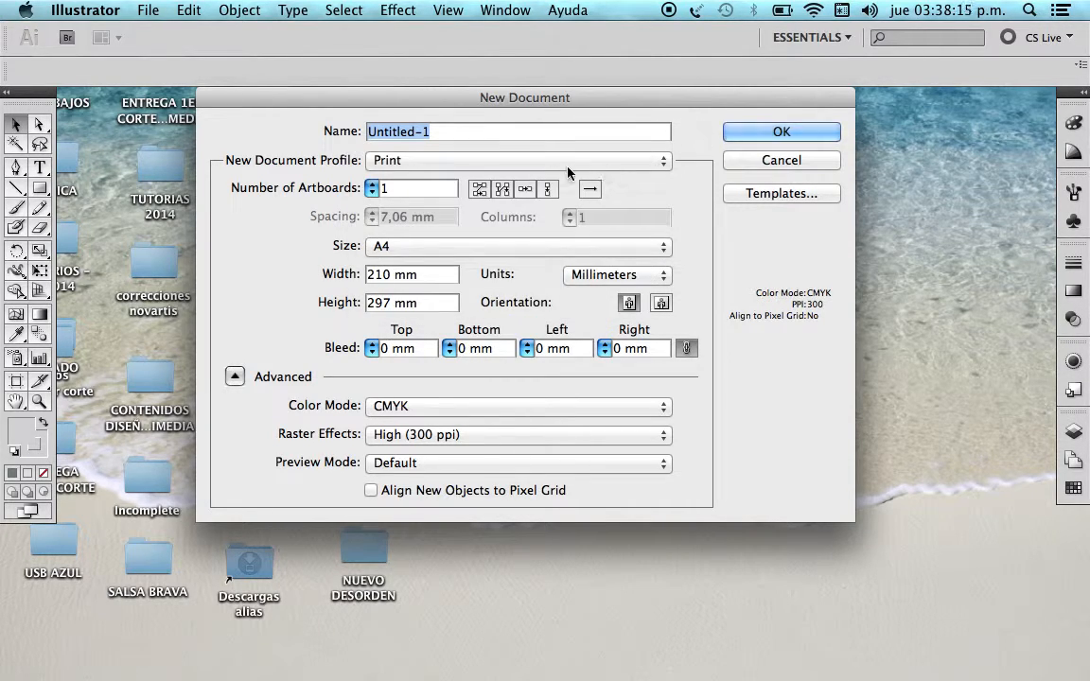
{"action": "left_click", "coordinate": [514, 242]}
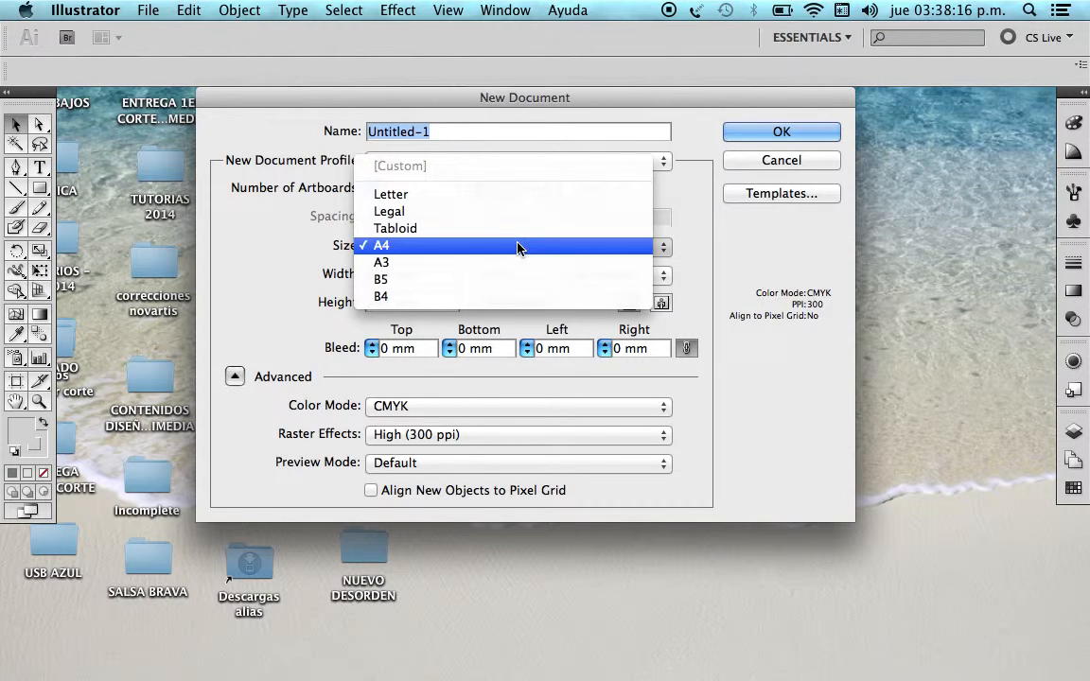
{"action": "left_click", "coordinate": [413, 247]}
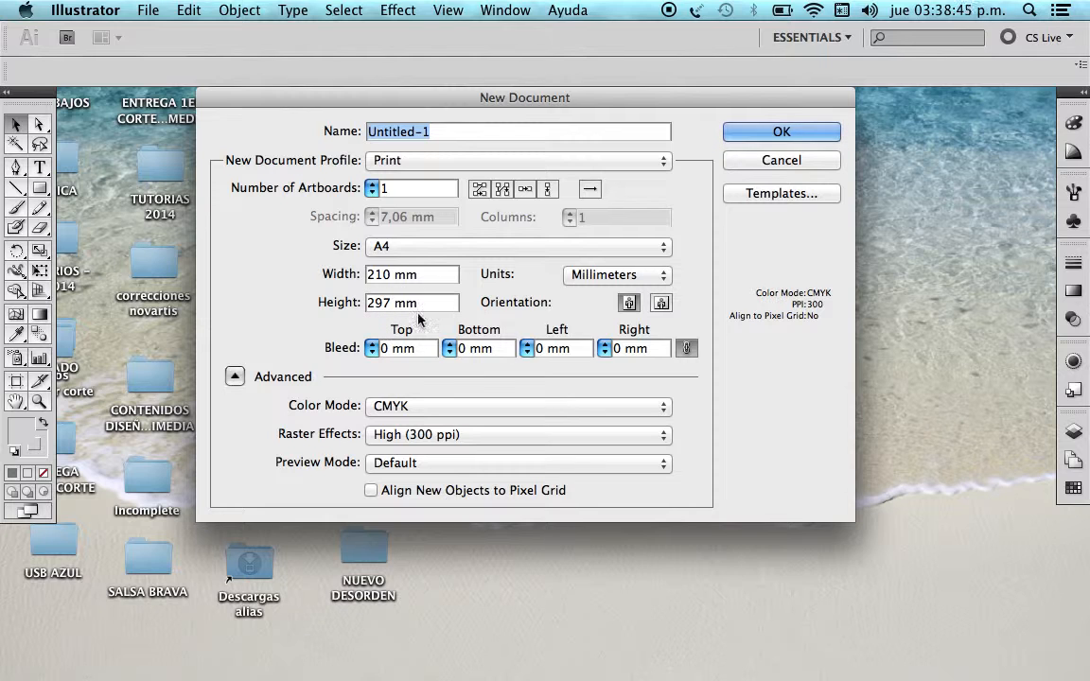
{"action": "left_click", "coordinate": [661, 274]}
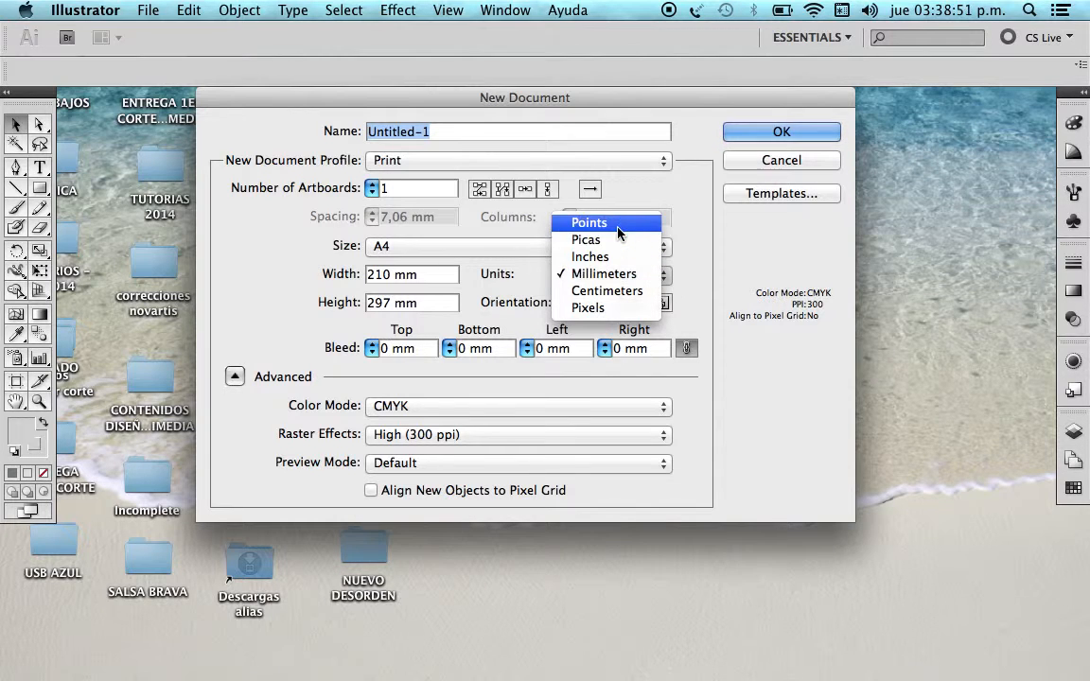
{"action": "left_click", "coordinate": [630, 275]}
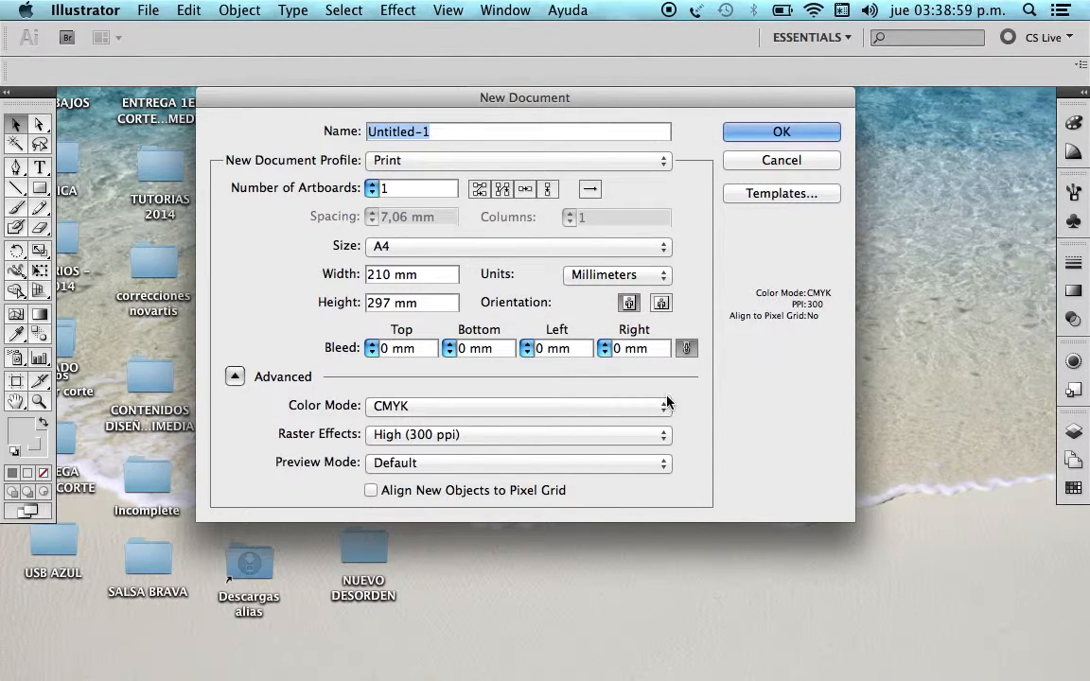
{"action": "left_click", "coordinate": [658, 305]}
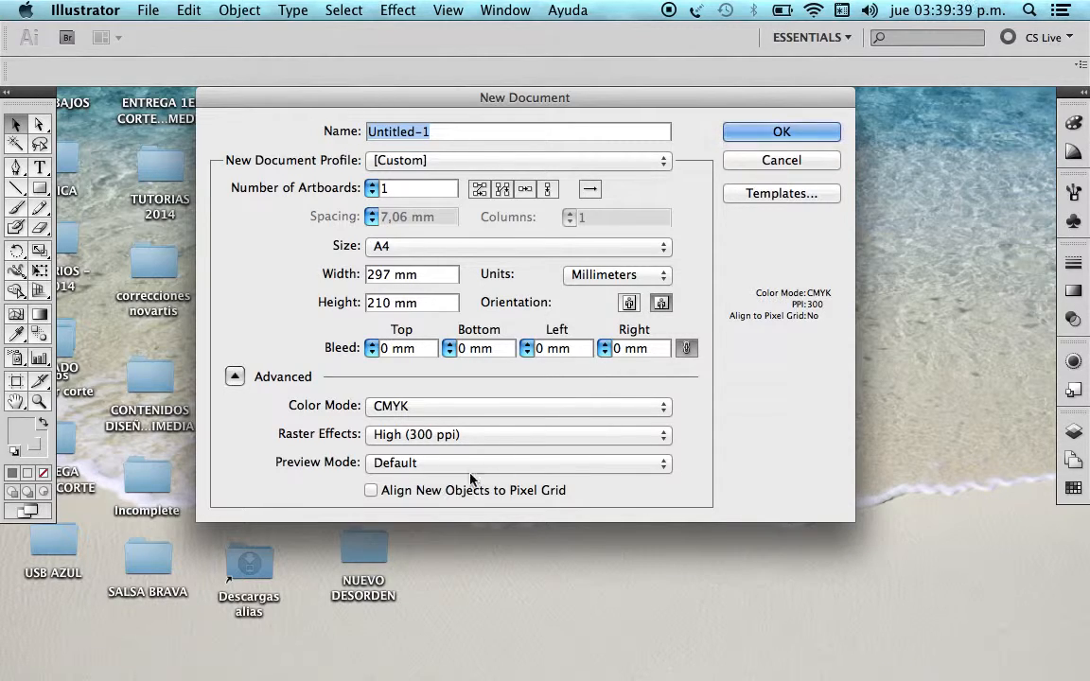
Step: Keep the color mode at CMYK and the preview mode at Default, and create the document
{"action": "left_click", "coordinate": [663, 414]}
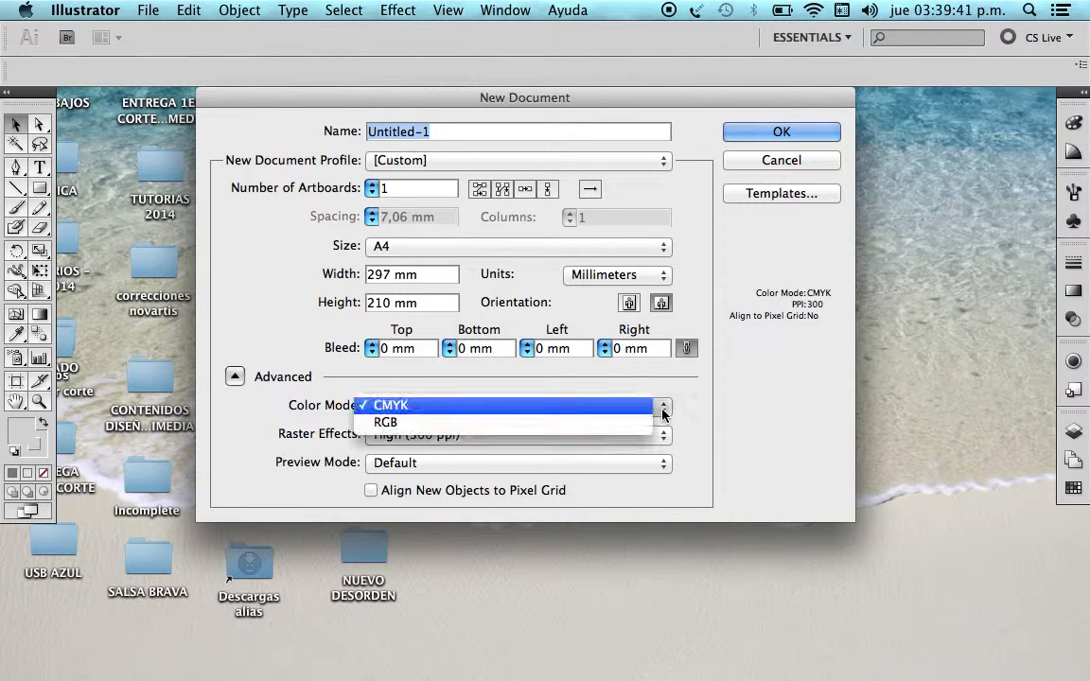
{"action": "left_click", "coordinate": [420, 409]}
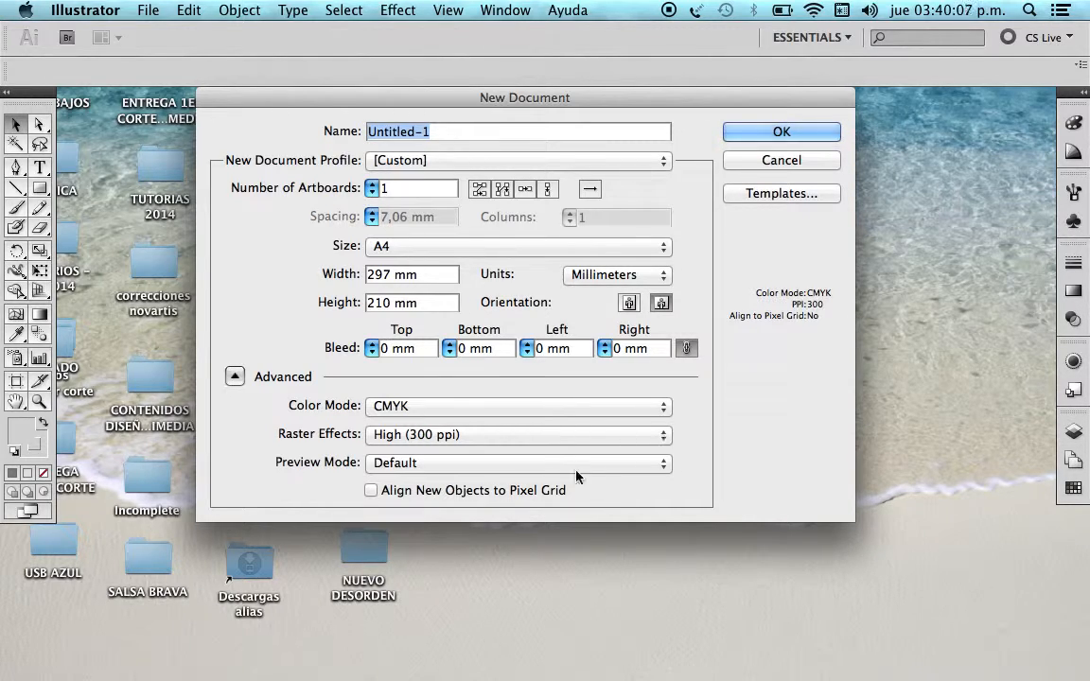
{"action": "left_click", "coordinate": [663, 462]}
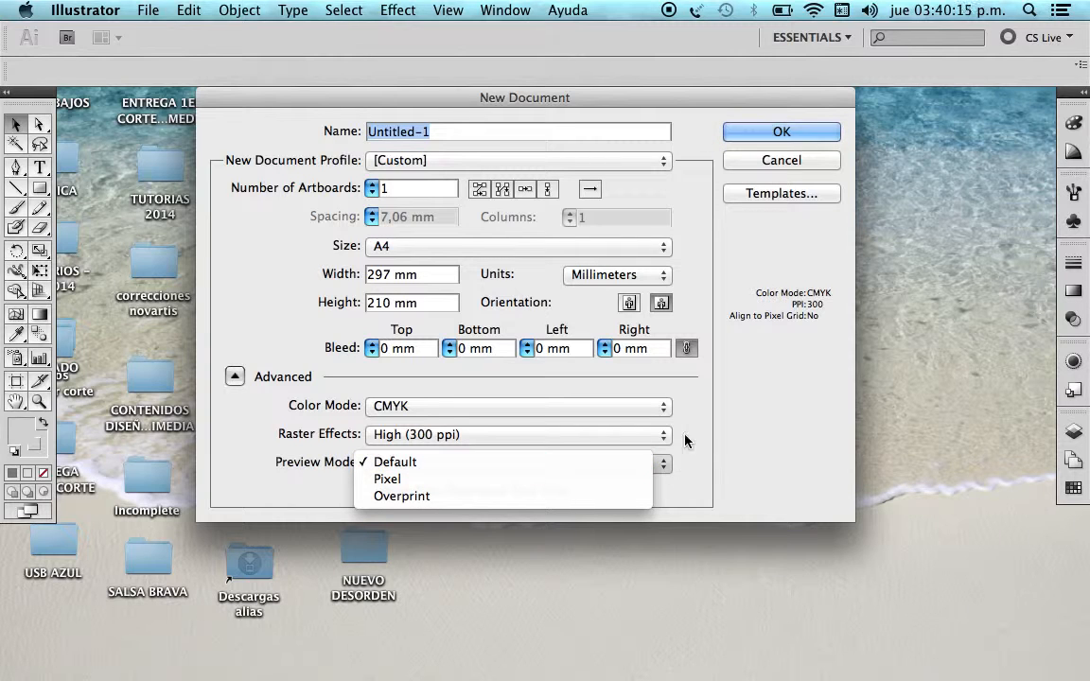
{"action": "left_click", "coordinate": [451, 463]}
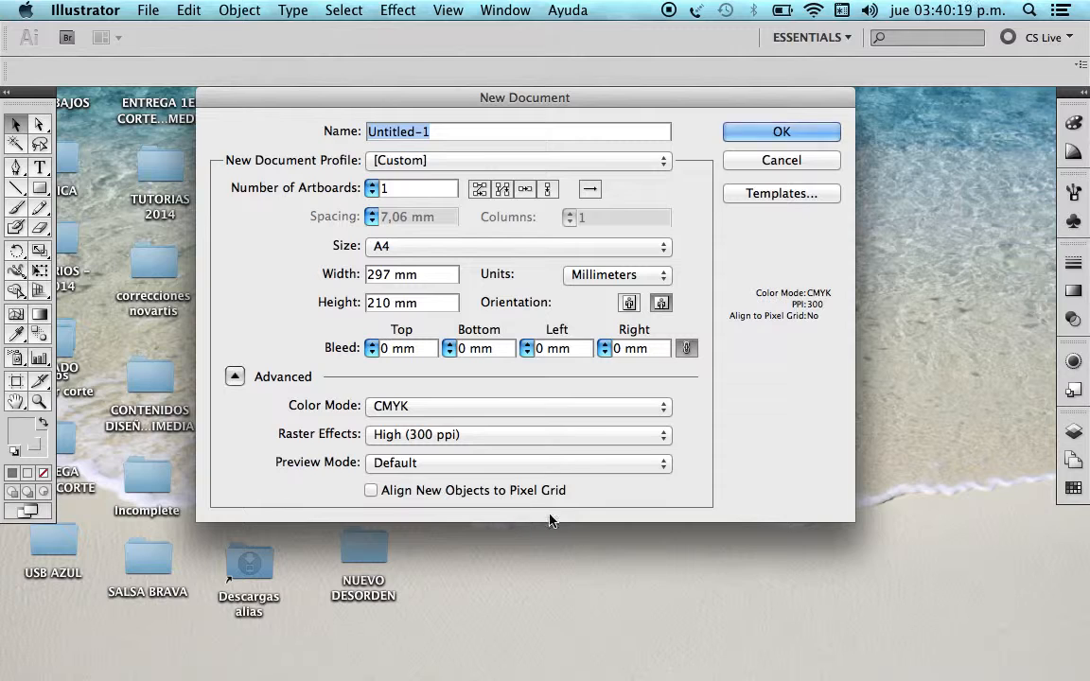
{"action": "left_click", "coordinate": [768, 161]}
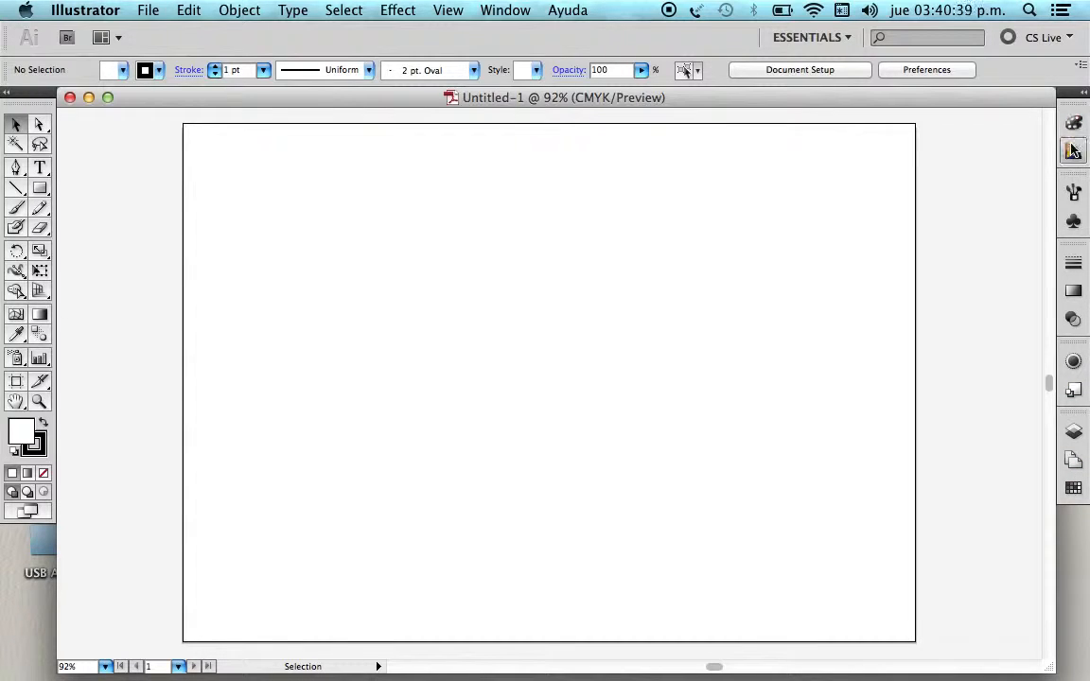
Step: Detach the collapsed panel strip, examine the Color and Color Guide panels including the guide's full list of shades and tints, and collapse them again
{"action": "mouse_move", "coordinate": [1073, 90]}
{"action": "left_mouse_down"}
{"action": "mouse_move", "coordinate": [992, 166]}
{"action": "mouse_move", "coordinate": [751, 149]}
{"action": "mouse_move", "coordinate": [883, 161]}
{"action": "mouse_move", "coordinate": [1001, 153]}
{"action": "mouse_move", "coordinate": [1068, 98]}
{"action": "left_mouse_up"}
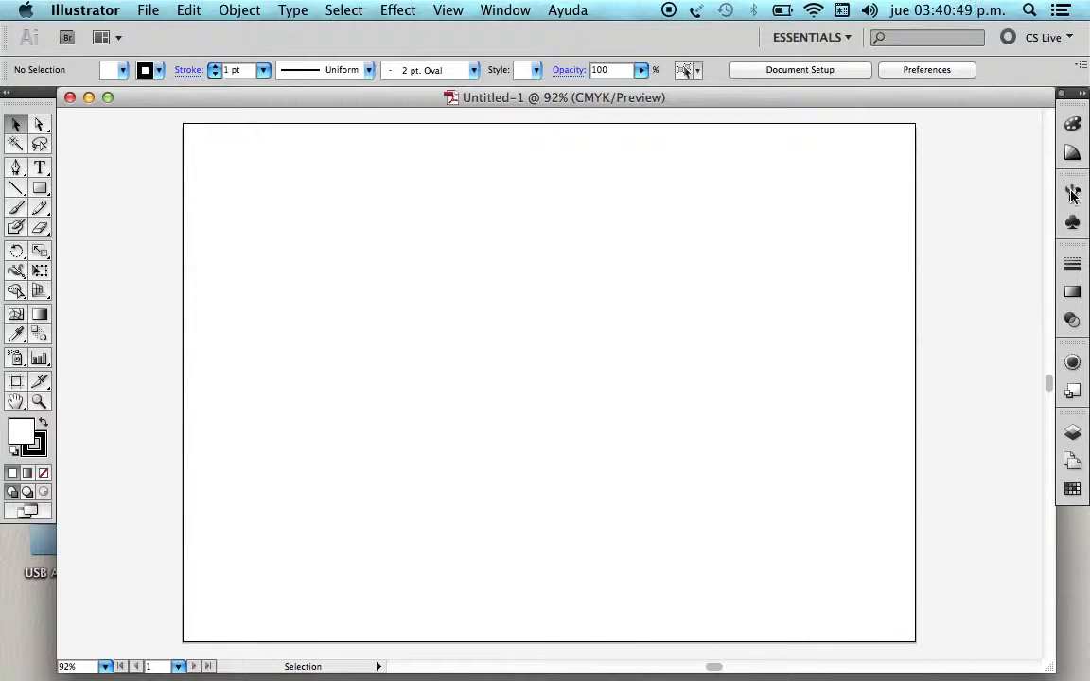
{"action": "left_click", "coordinate": [1076, 127]}
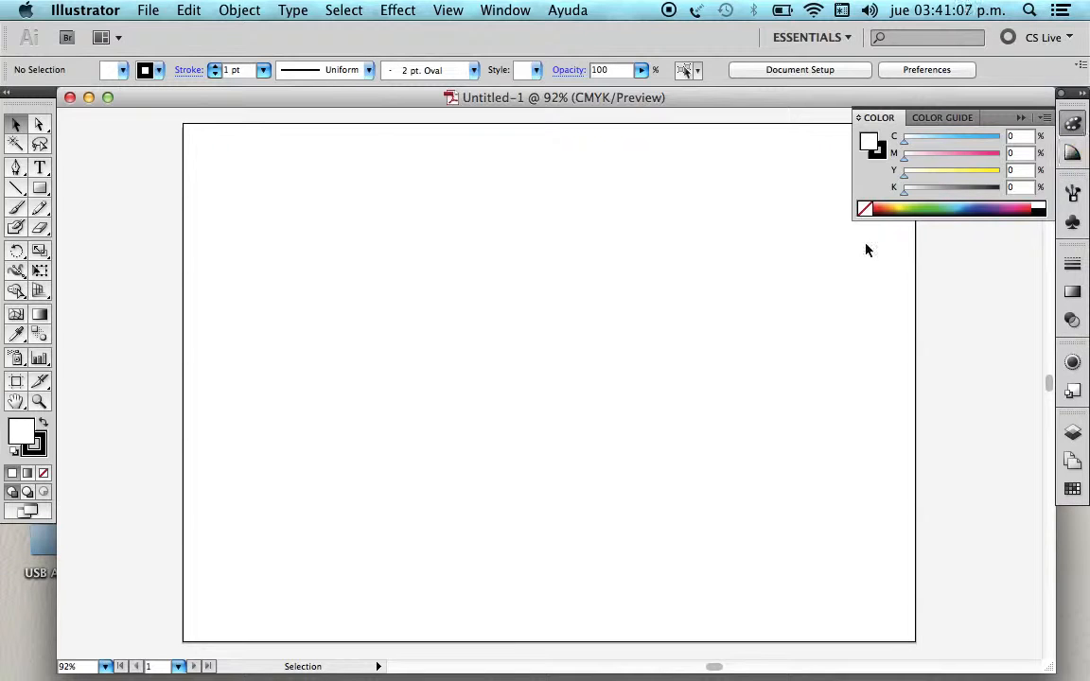
{"action": "left_click", "coordinate": [946, 118]}
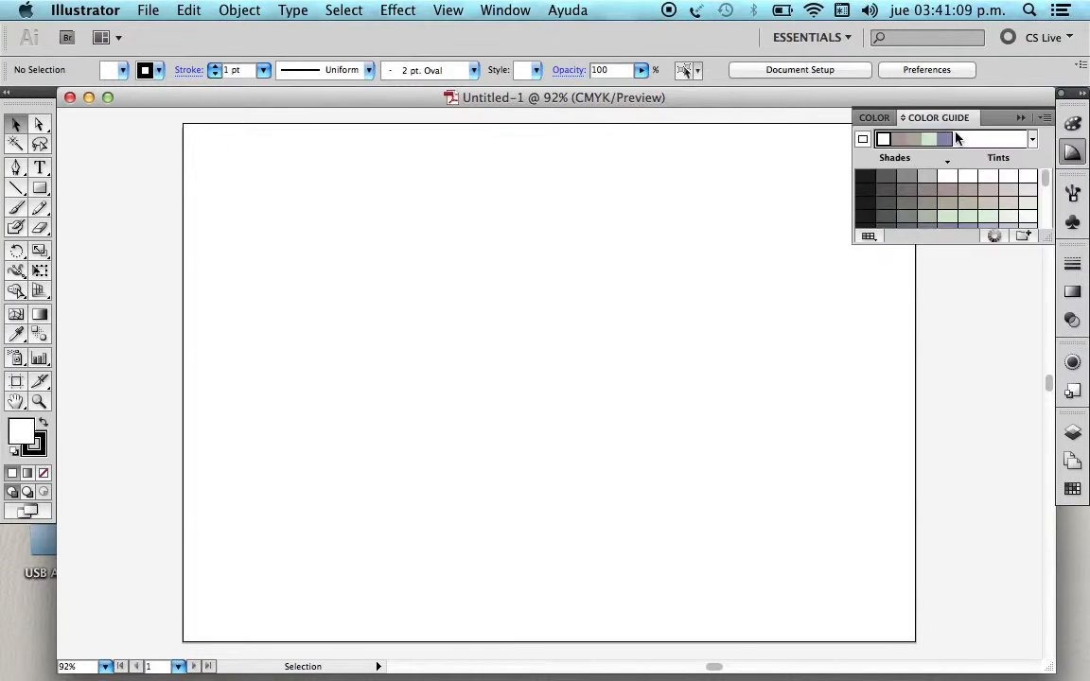
{"action": "left_click_drag", "start_coordinate": [1045, 239], "coordinate": [1047, 473]}
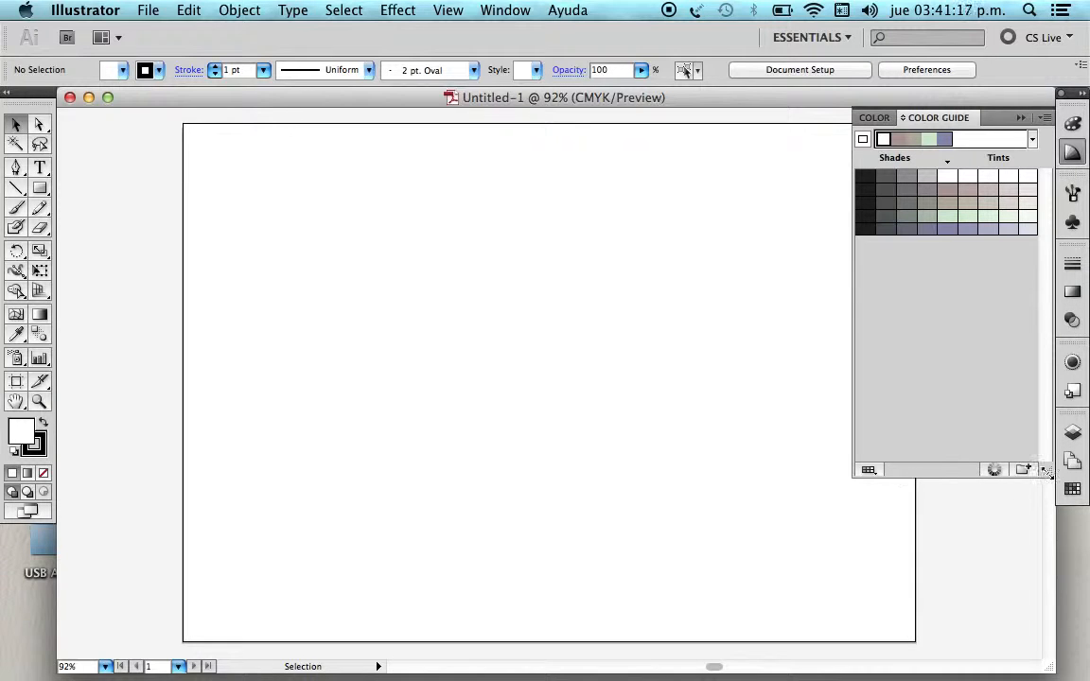
{"action": "left_click_drag", "start_coordinate": [1045, 471], "coordinate": [1034, 216]}
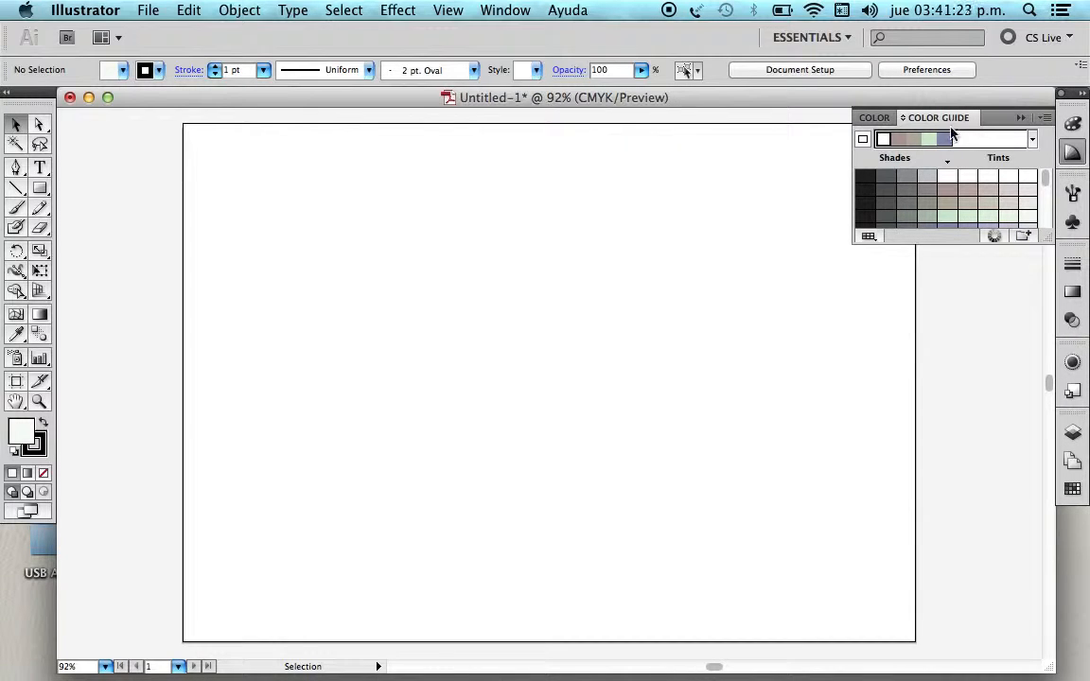
{"action": "left_click", "coordinate": [1021, 119]}
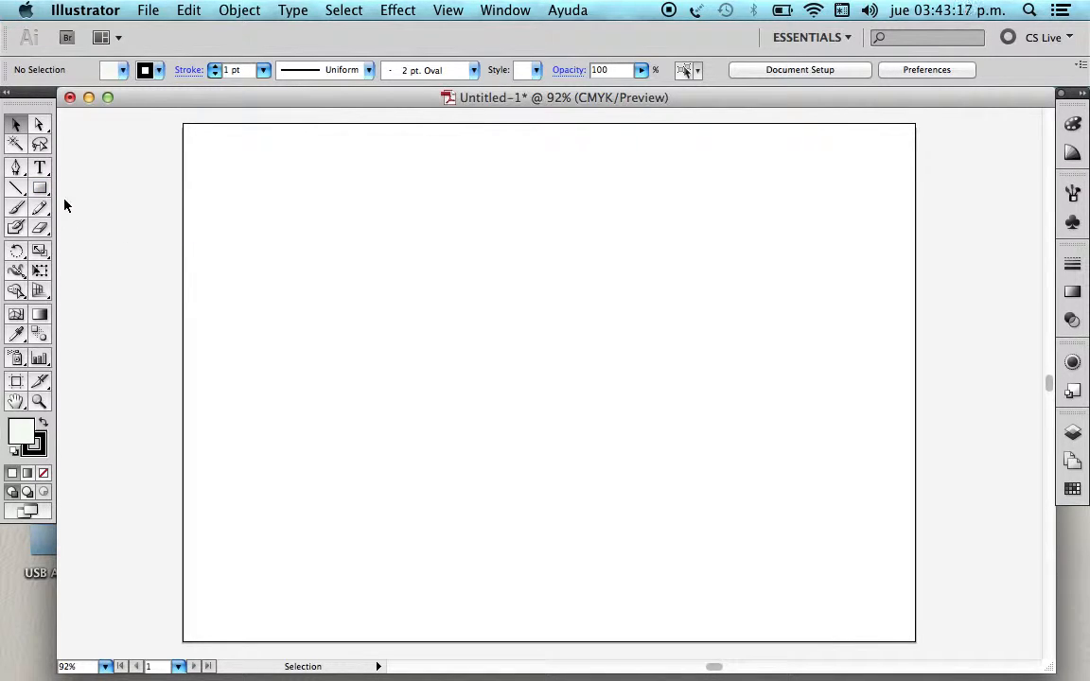
Step: Browse the shape tool variants, switch to the Ellipse and back to the Rectangle tool, and draw a wide rectangle in the artboard's upper-left area
{"action": "left_click", "coordinate": [41, 190]}
{"action": "left_click_drag", "start_coordinate": [41, 190], "coordinate": [98, 231]}
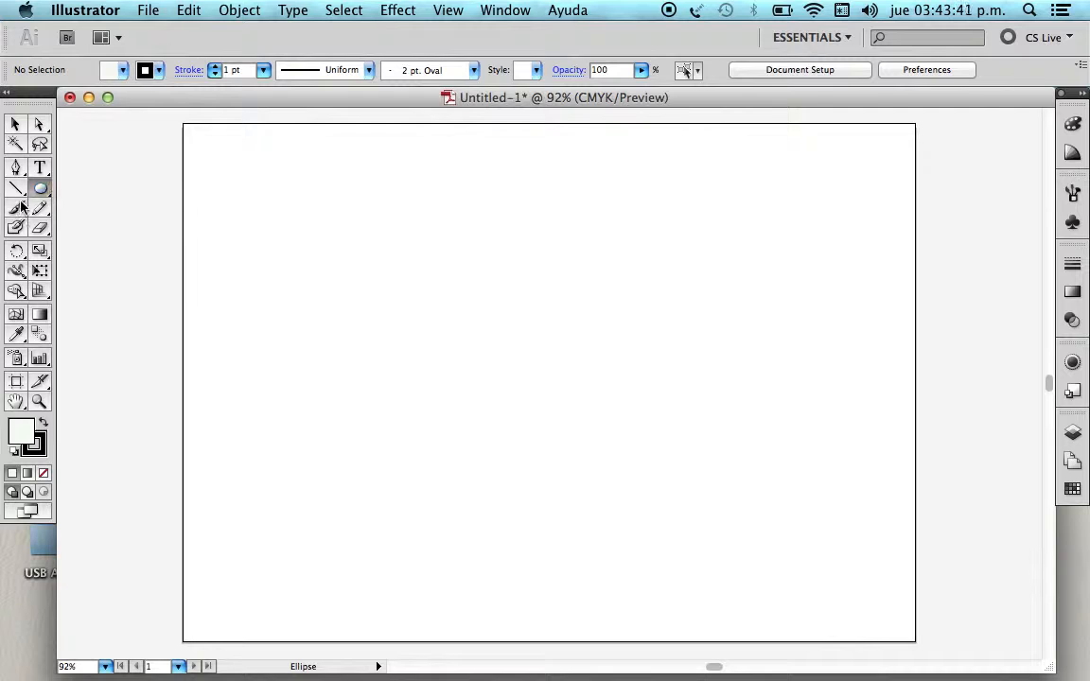
{"action": "left_click", "coordinate": [44, 190]}
{"action": "left_click_drag", "start_coordinate": [45, 191], "coordinate": [102, 249]}
{"action": "left_click_drag", "start_coordinate": [40, 189], "coordinate": [128, 201]}
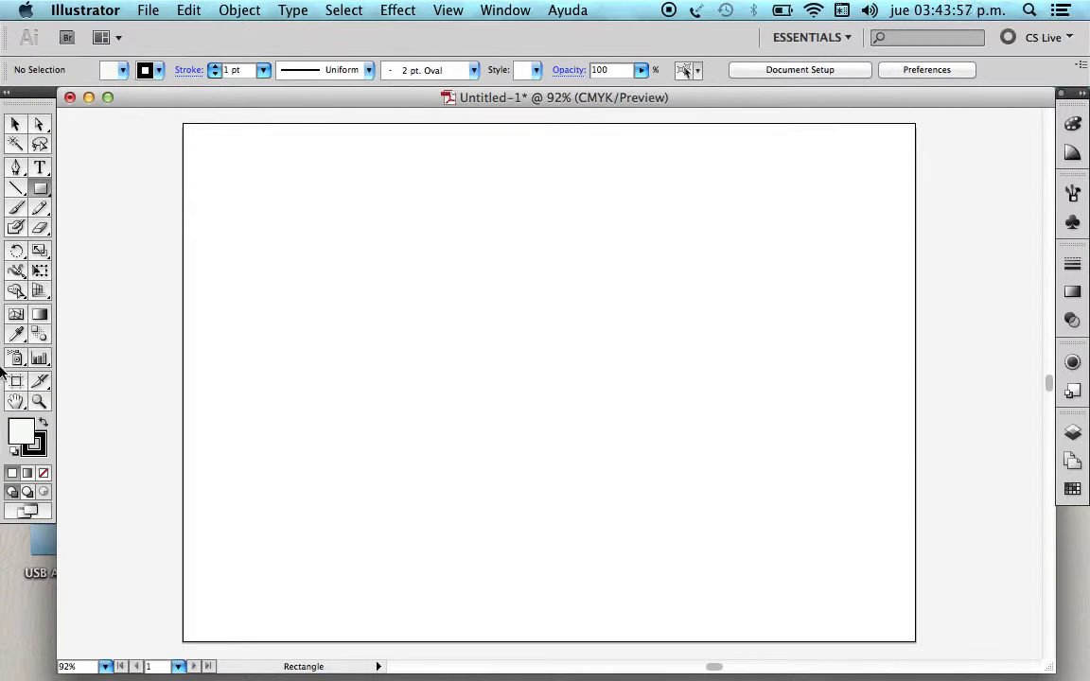
{"action": "left_click_drag", "start_coordinate": [246, 186], "coordinate": [581, 354]}
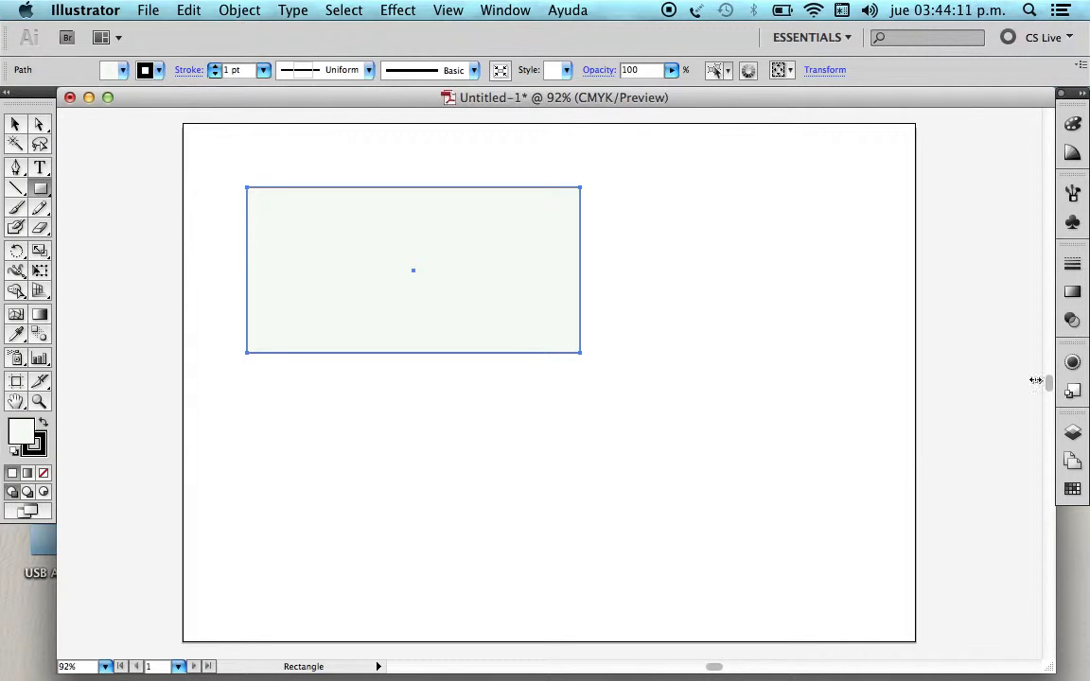
Step: Examine the Swatches, Layers and Artboards panels, and return to the color swatches
{"action": "left_click", "coordinate": [1081, 493]}
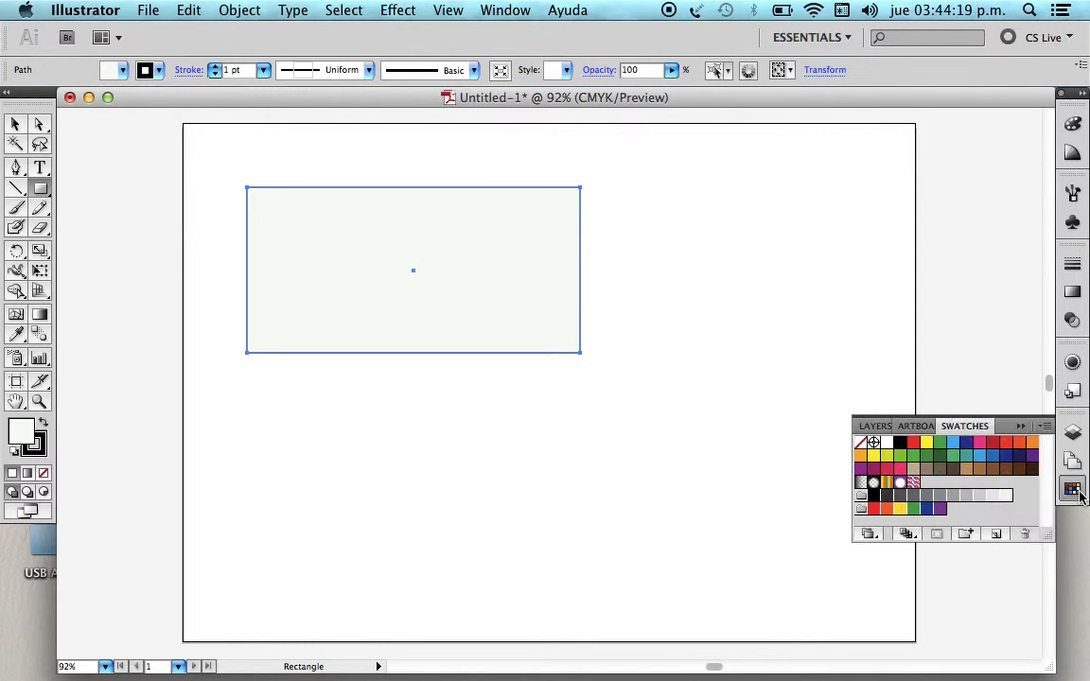
{"action": "left_click", "coordinate": [869, 426]}
{"action": "left_click", "coordinate": [932, 425]}
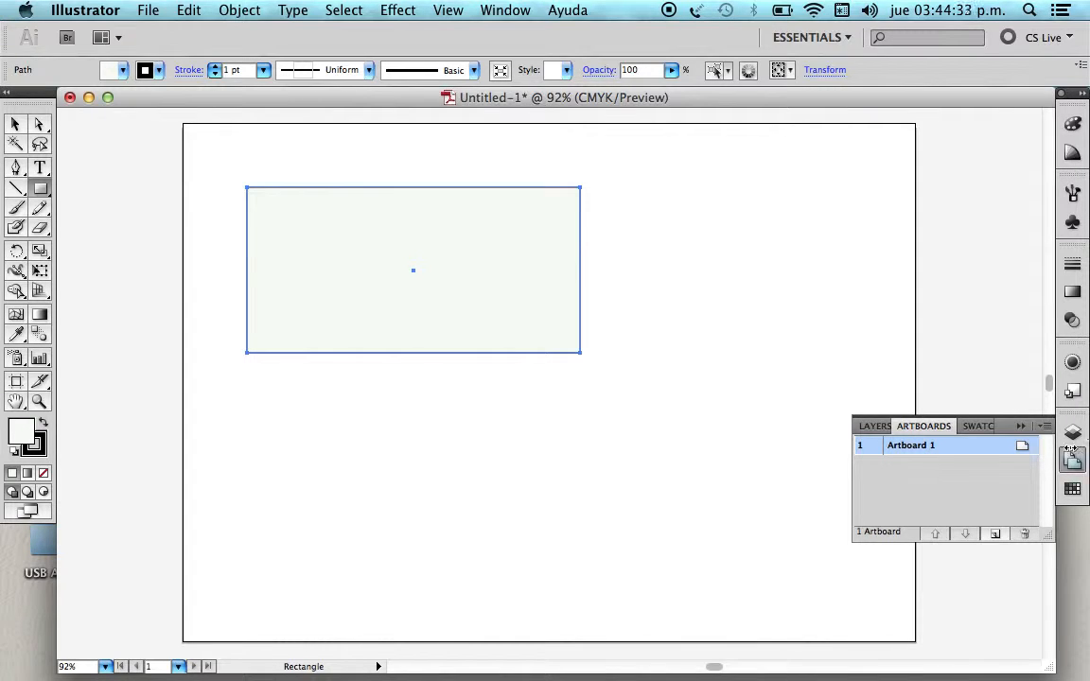
{"action": "left_click", "coordinate": [977, 426]}
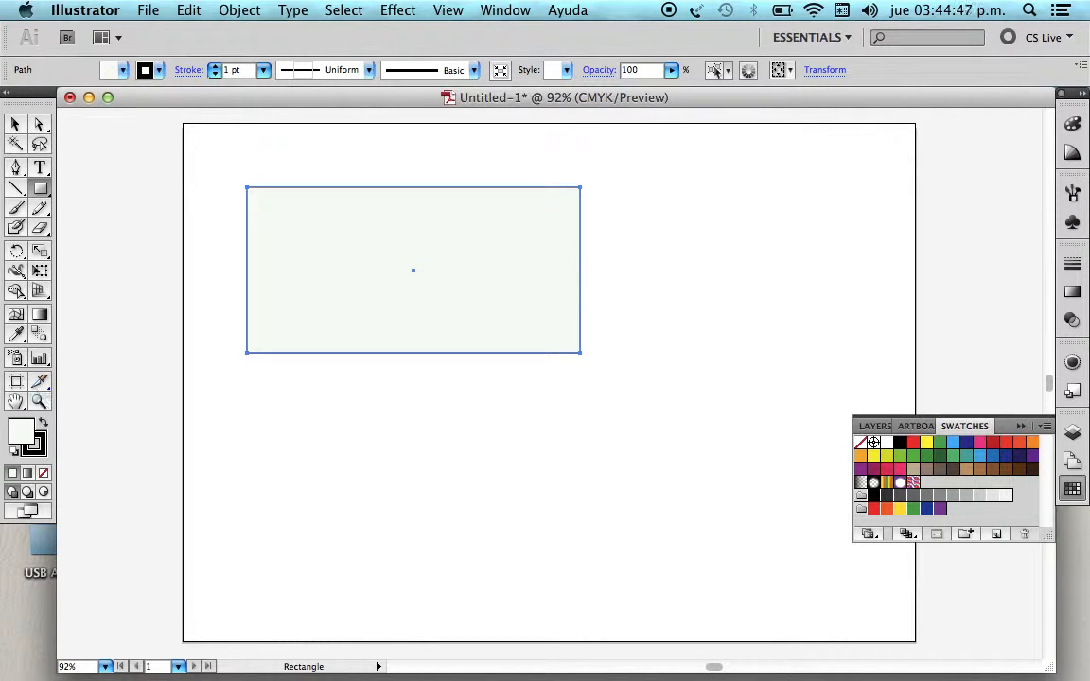
Step: Try light blue and red swatches as the rectangle's fill, and settle on the orange swatch
{"action": "left_click", "coordinate": [39, 399]}
{"action": "left_click_drag", "start_coordinate": [223, 166], "coordinate": [624, 386]}
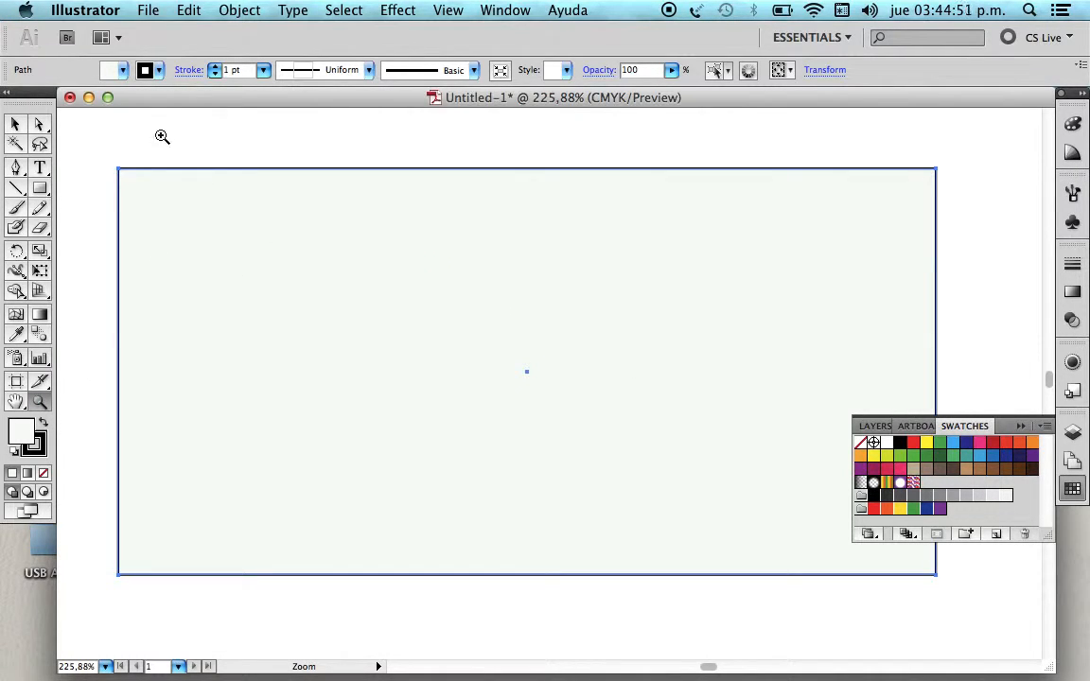
{"action": "left_click", "coordinate": [15, 124]}
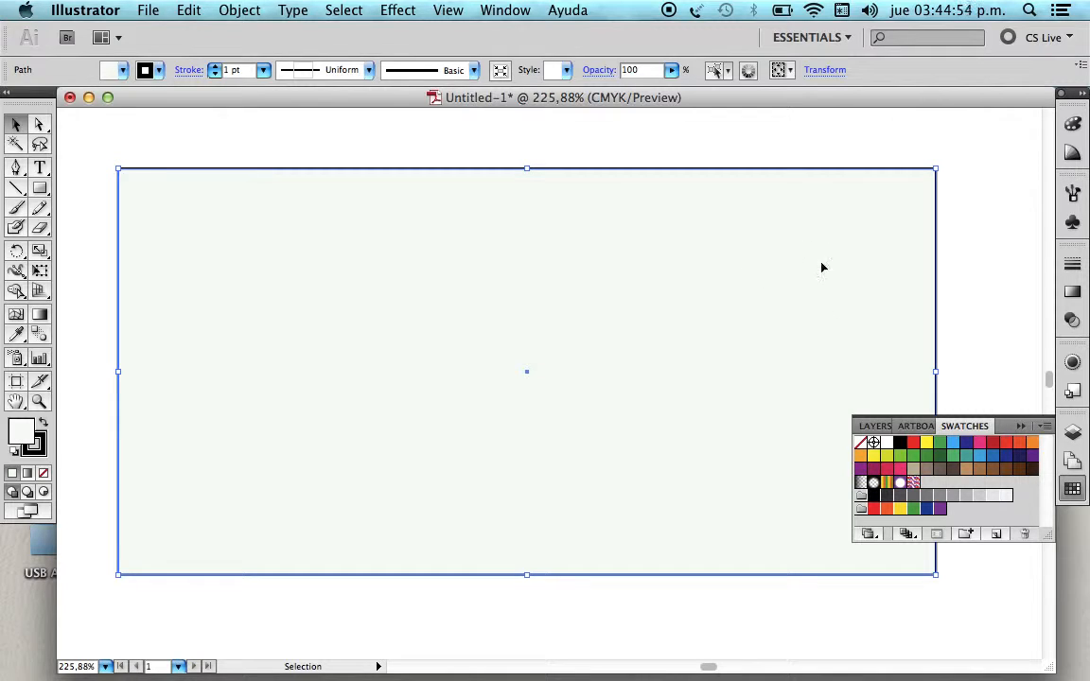
{"action": "left_click", "coordinate": [954, 444]}
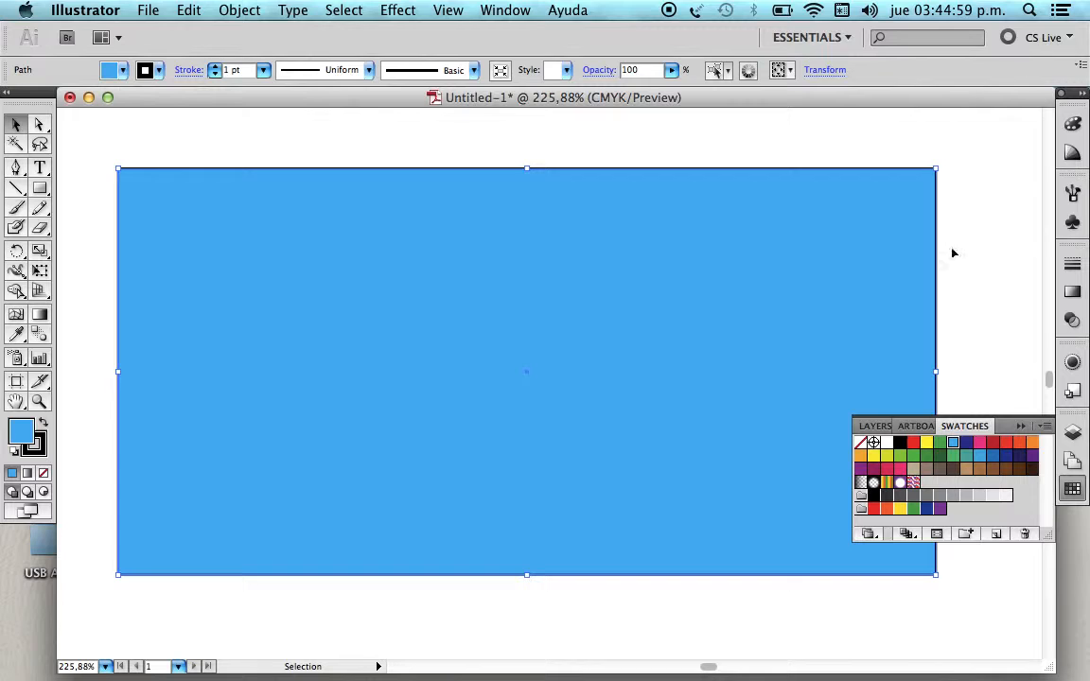
{"action": "left_click", "coordinate": [1005, 444]}
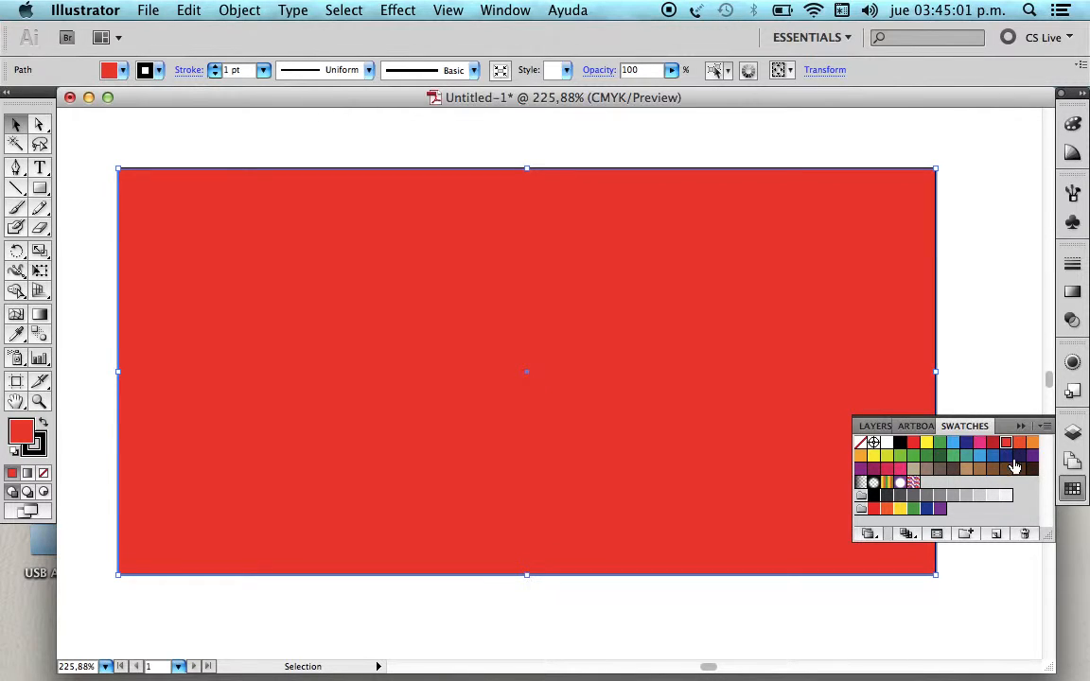
{"action": "left_click", "coordinate": [1031, 444]}
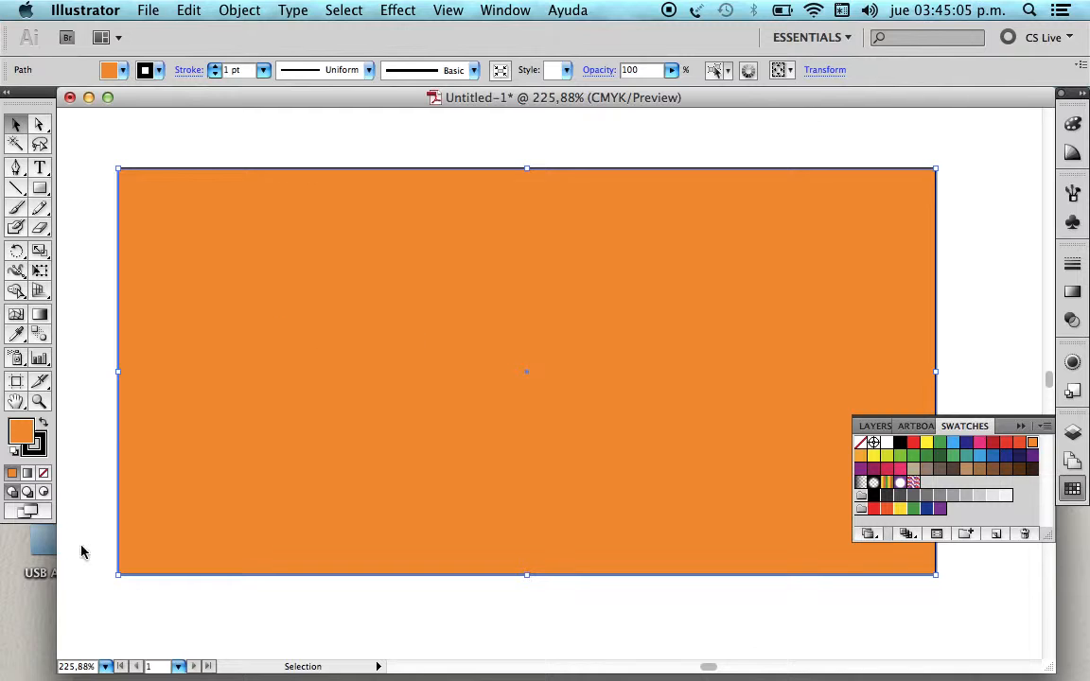
Step: Try a 6 pt weight on the rectangle's stroke, and remove the stroke by setting its color to None
{"action": "left_click", "coordinate": [36, 441]}
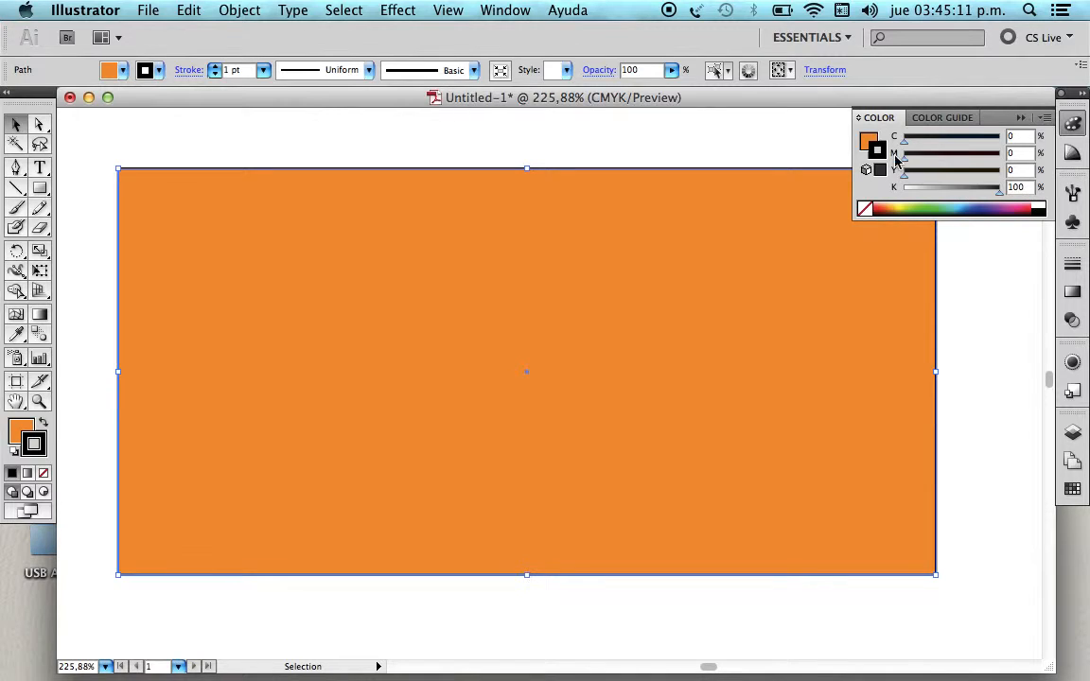
{"action": "left_click", "coordinate": [1071, 272]}
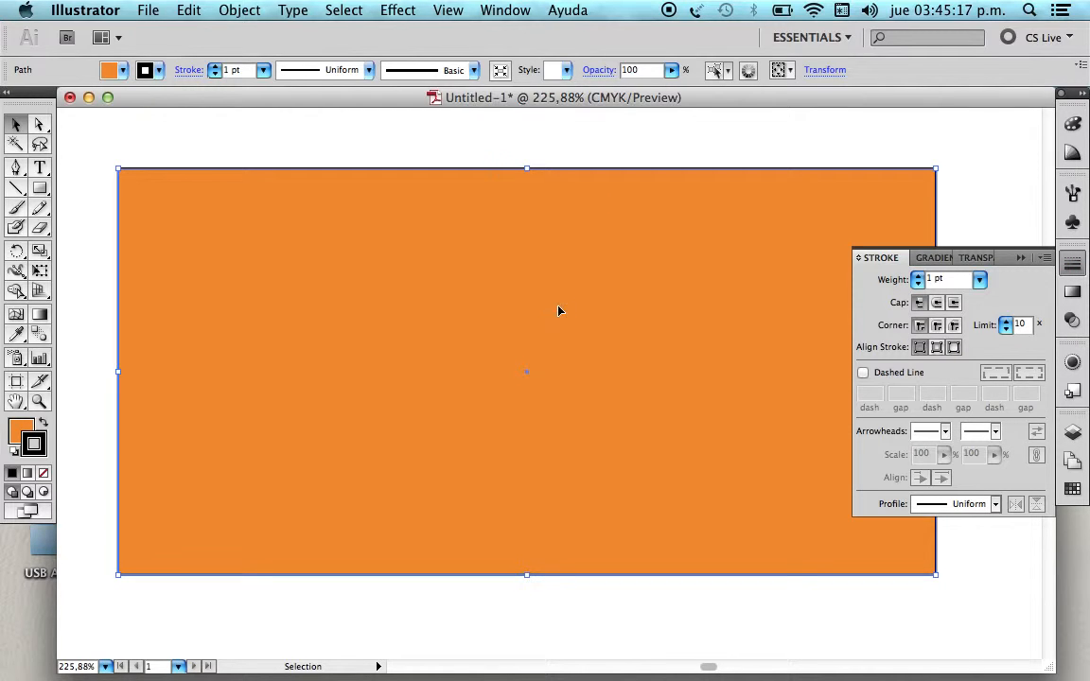
{"action": "left_click", "coordinate": [980, 280]}
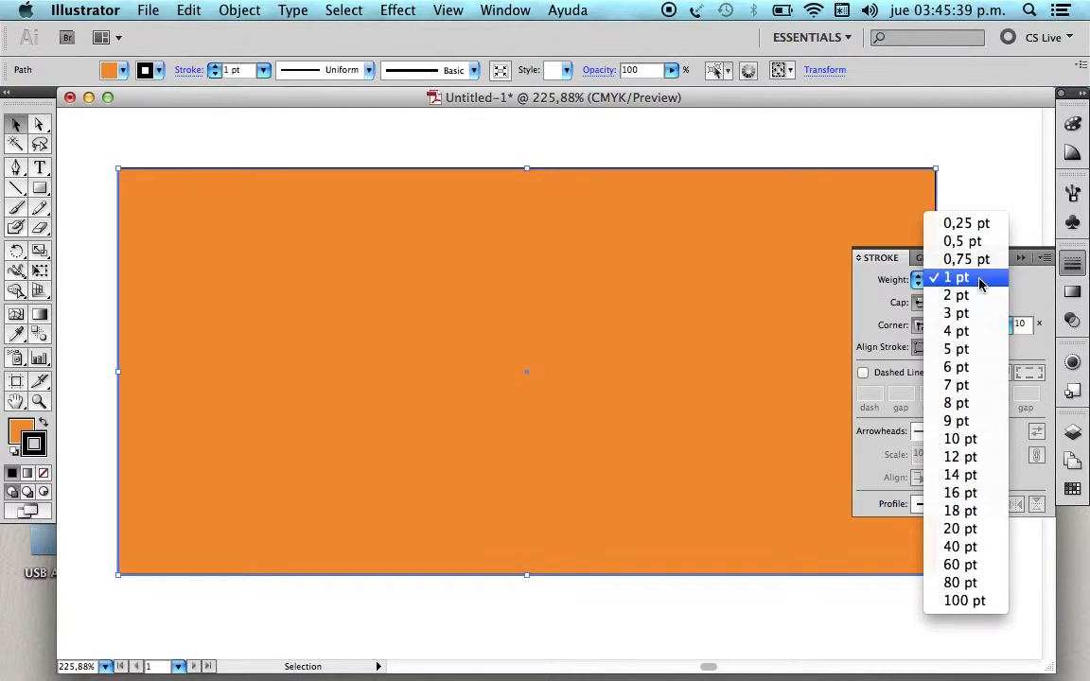
{"action": "left_click", "coordinate": [968, 368]}
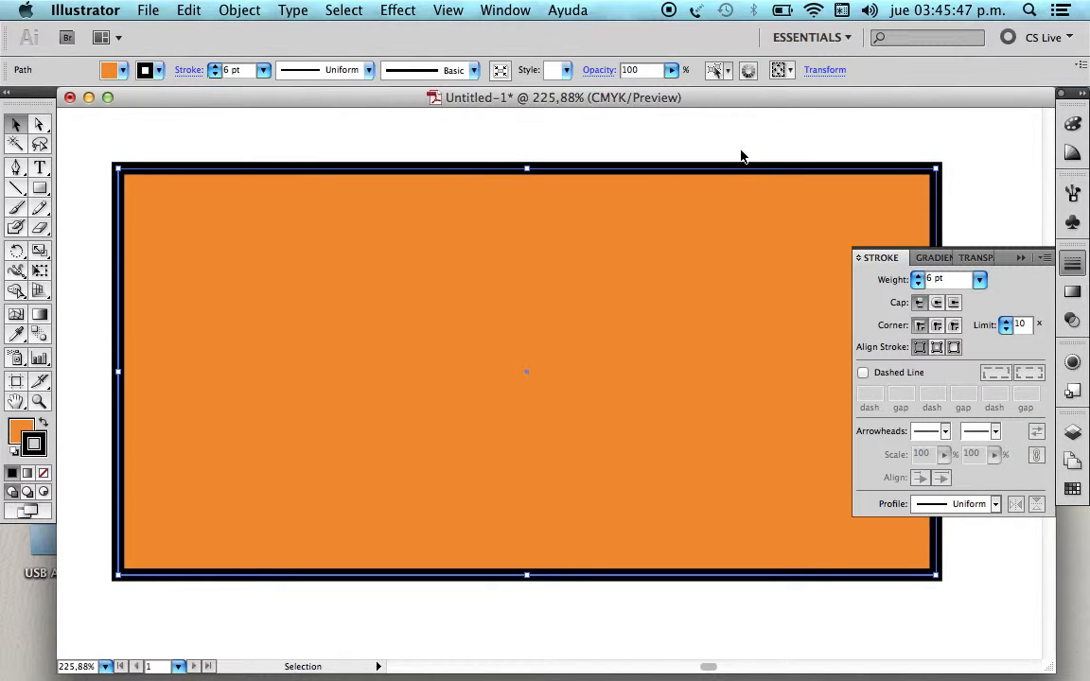
{"action": "left_click", "coordinate": [1075, 491]}
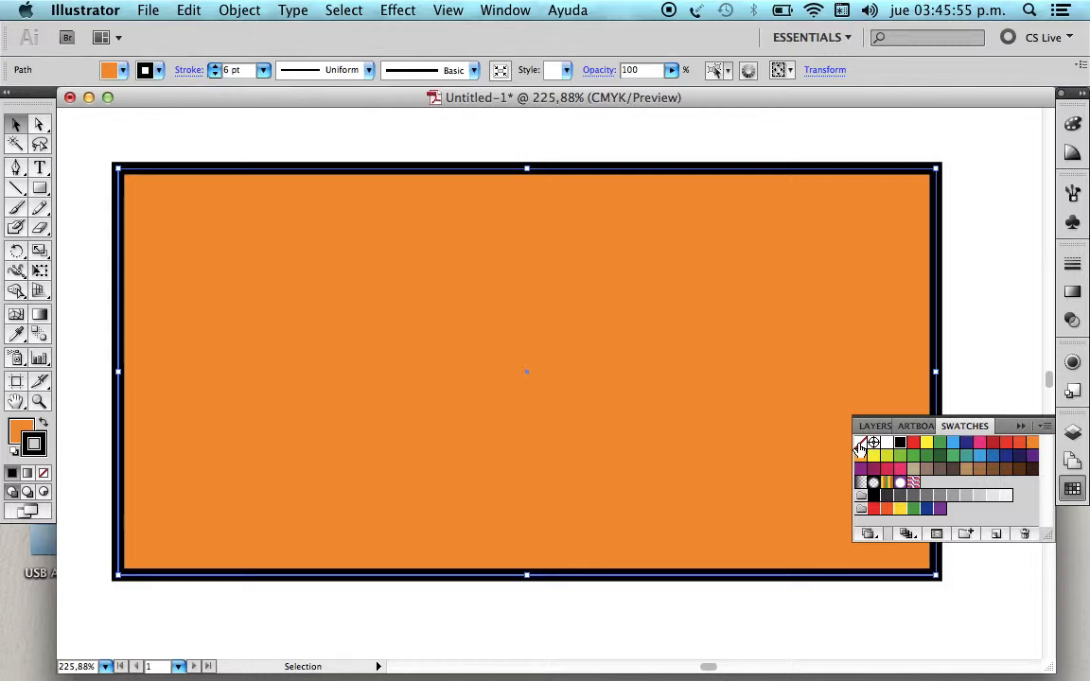
{"action": "left_click", "coordinate": [859, 443]}
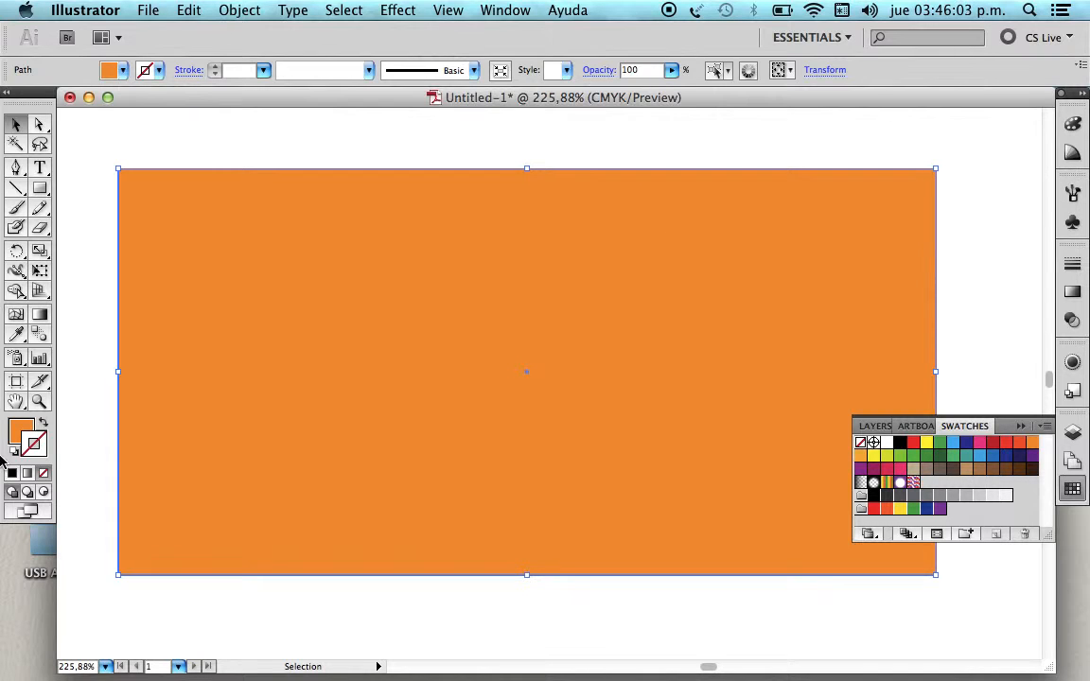
Step: Zoom out to 100%, pan across the artboard with the Hand tool, fit the artboard in the window, and collapse the swatches
{"action": "left_click", "coordinate": [38, 404]}
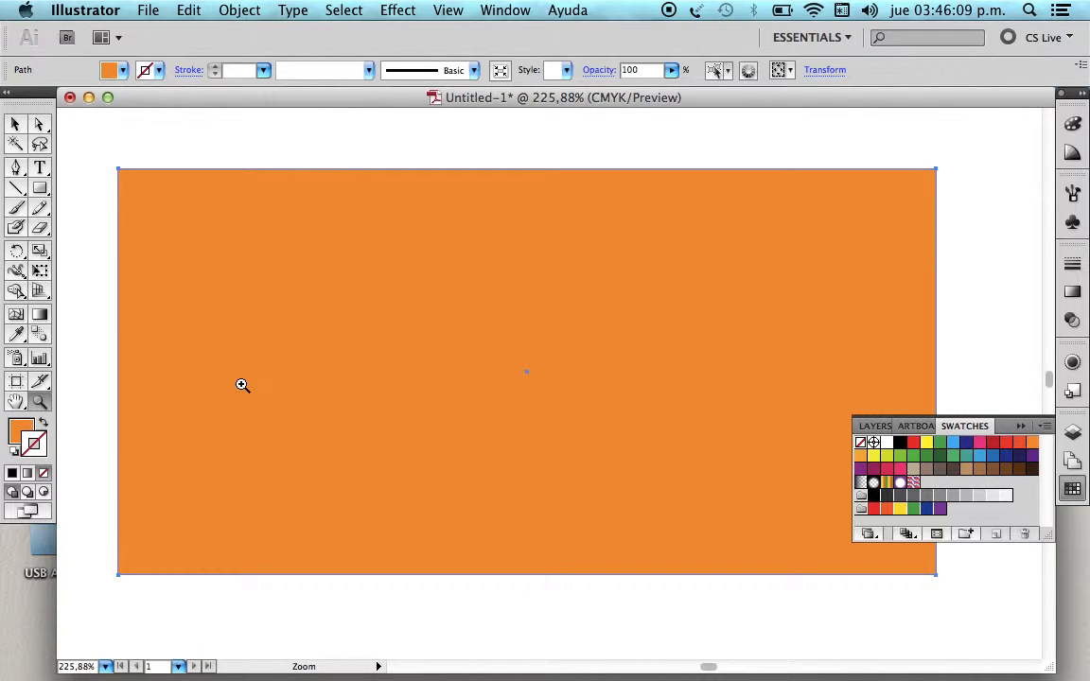
{"action": "left_click", "coordinate": [362, 330], "text": "alt"}
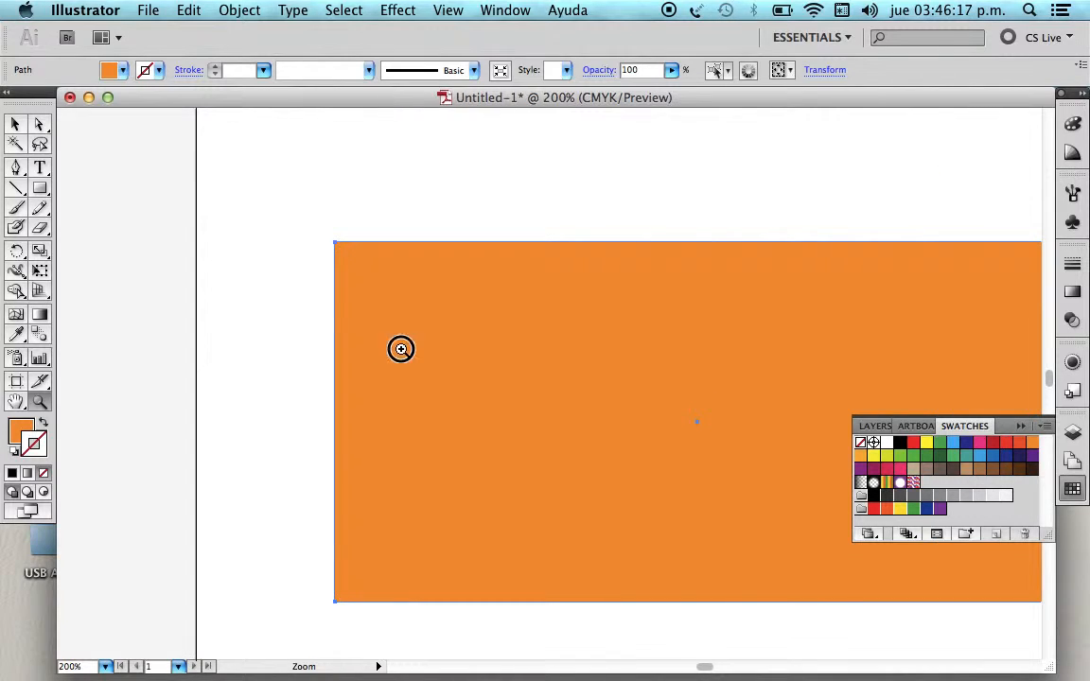
{"action": "left_click", "coordinate": [401, 349], "text": "alt"}
{"action": "left_click", "coordinate": [713, 401], "text": "alt"}
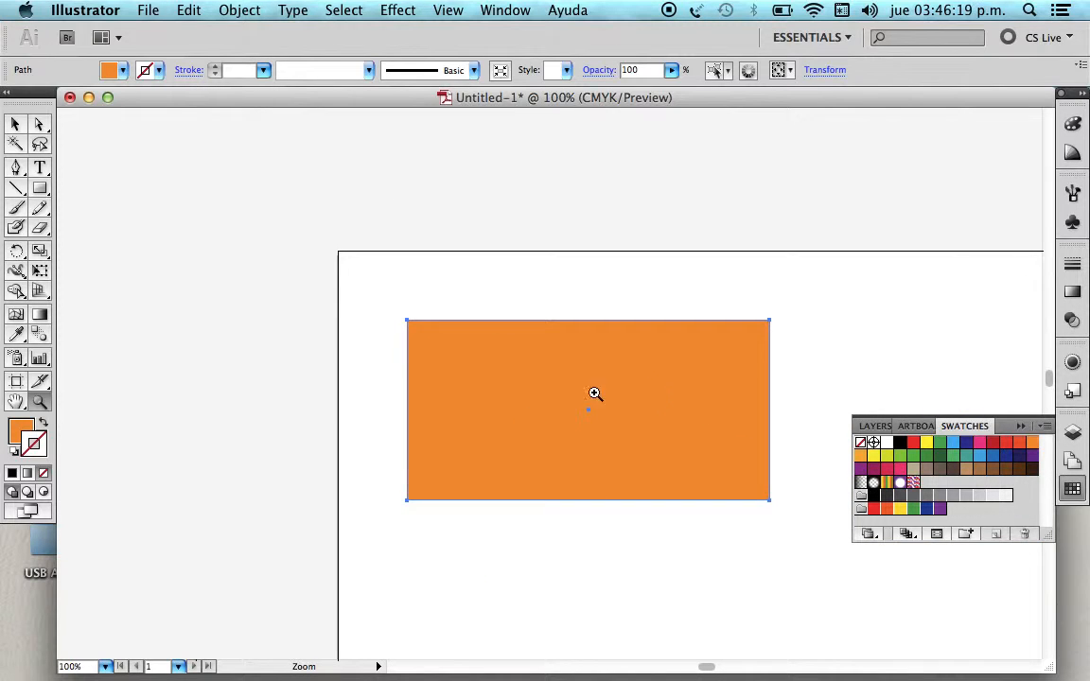
{"action": "left_click", "coordinate": [16, 403]}
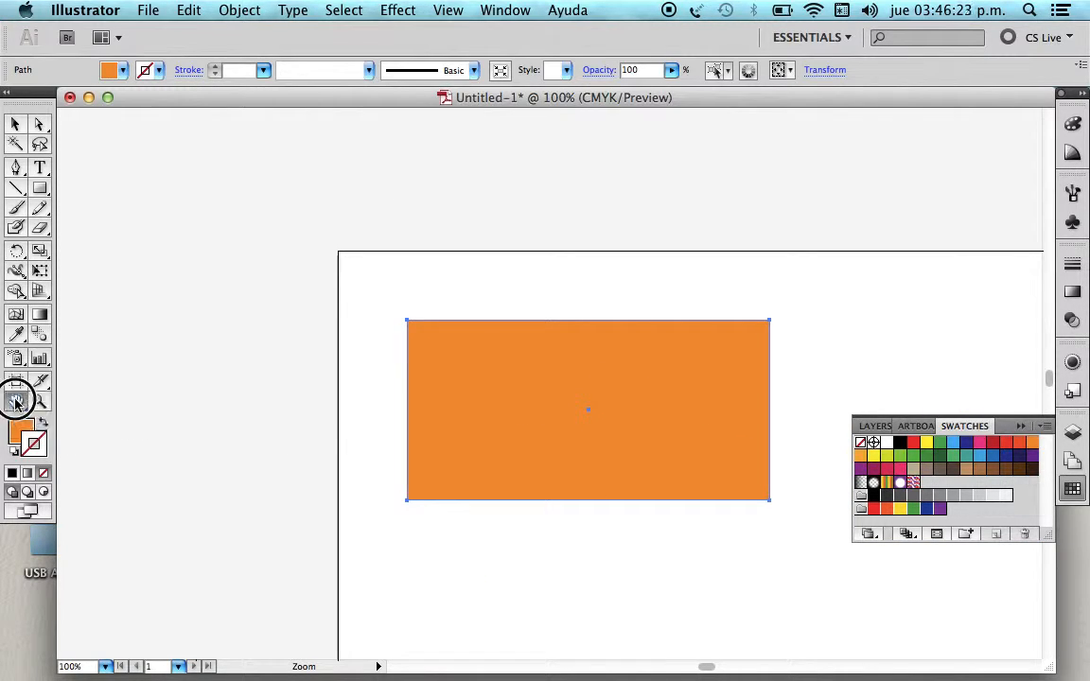
{"action": "left_click_drag", "start_coordinate": [657, 367], "coordinate": [503, 260]}
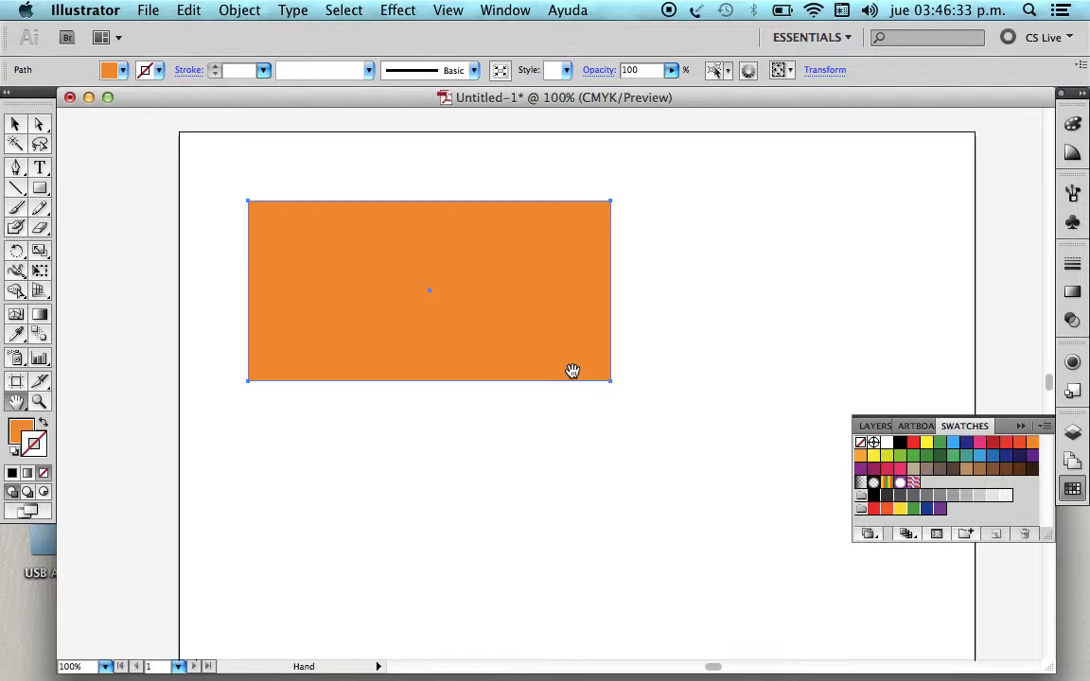
{"action": "double_click", "coordinate": [16, 402]}
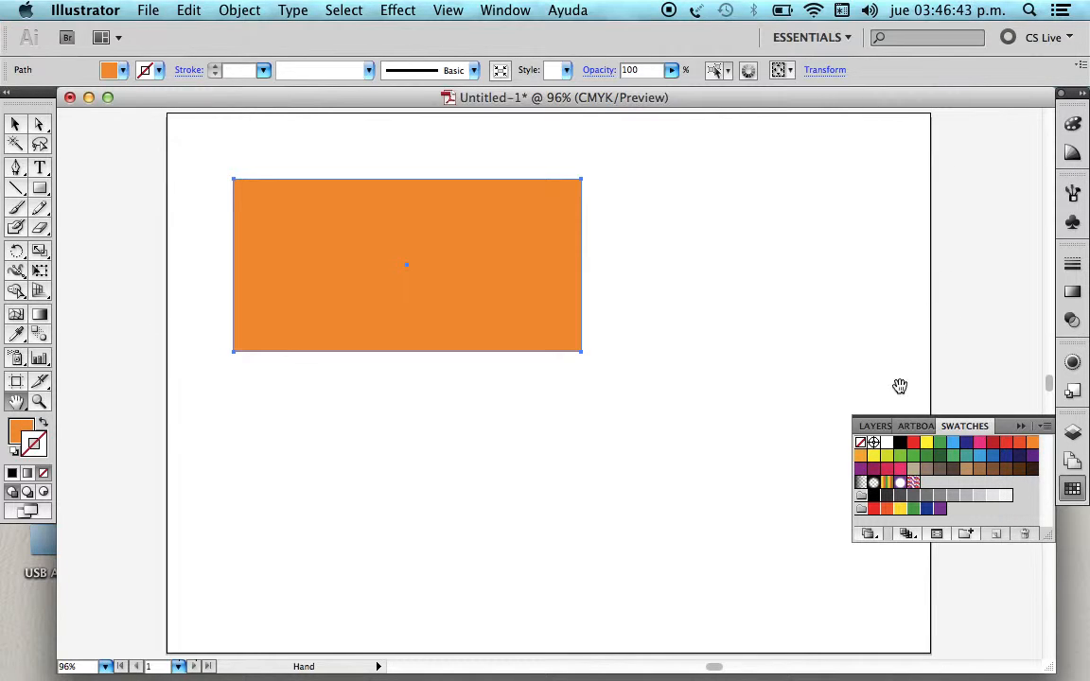
{"action": "left_click", "coordinate": [1022, 426]}
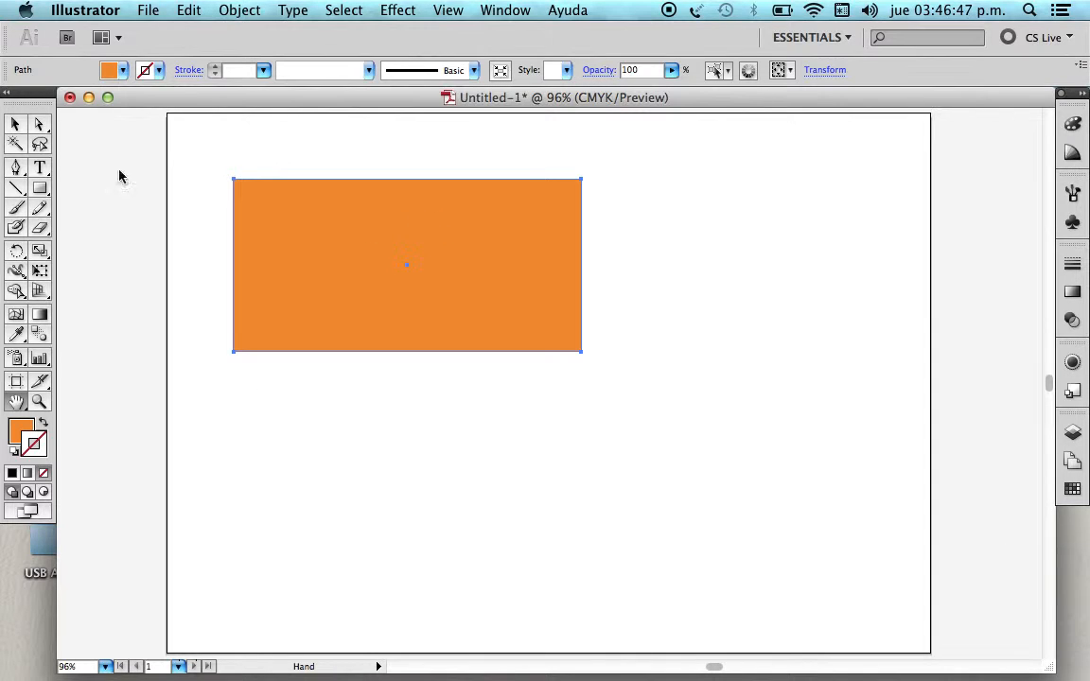
Step: Draw a wide ellipse below the orange rectangle and fill it with the light blue swatch
{"action": "left_click", "coordinate": [16, 124]}
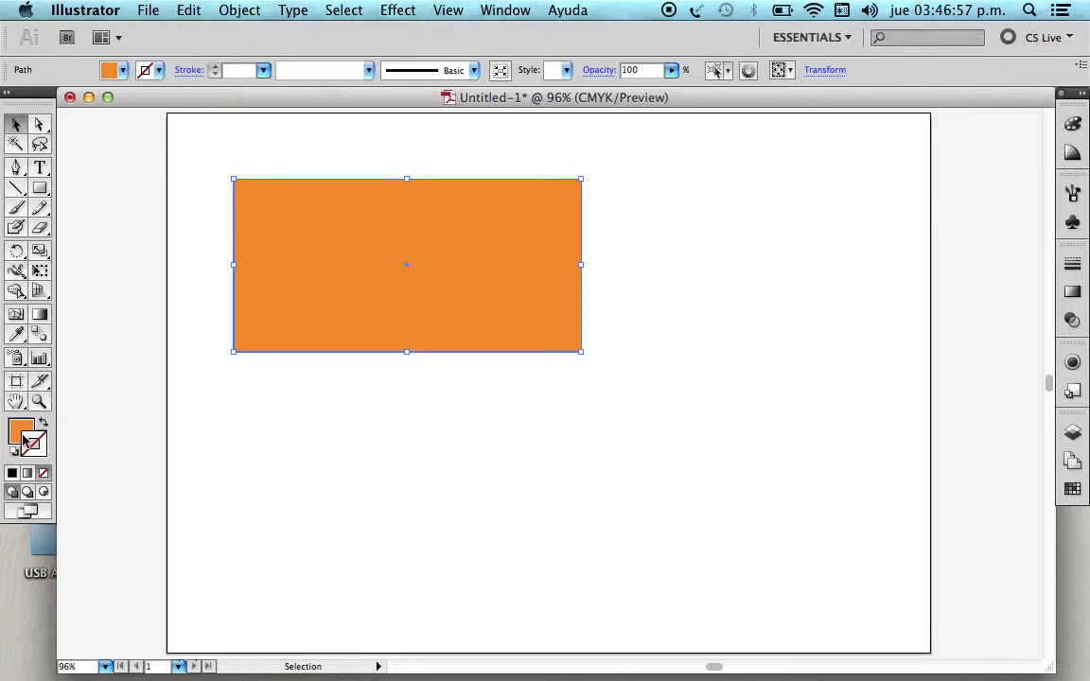
{"action": "left_click", "coordinate": [37, 432]}
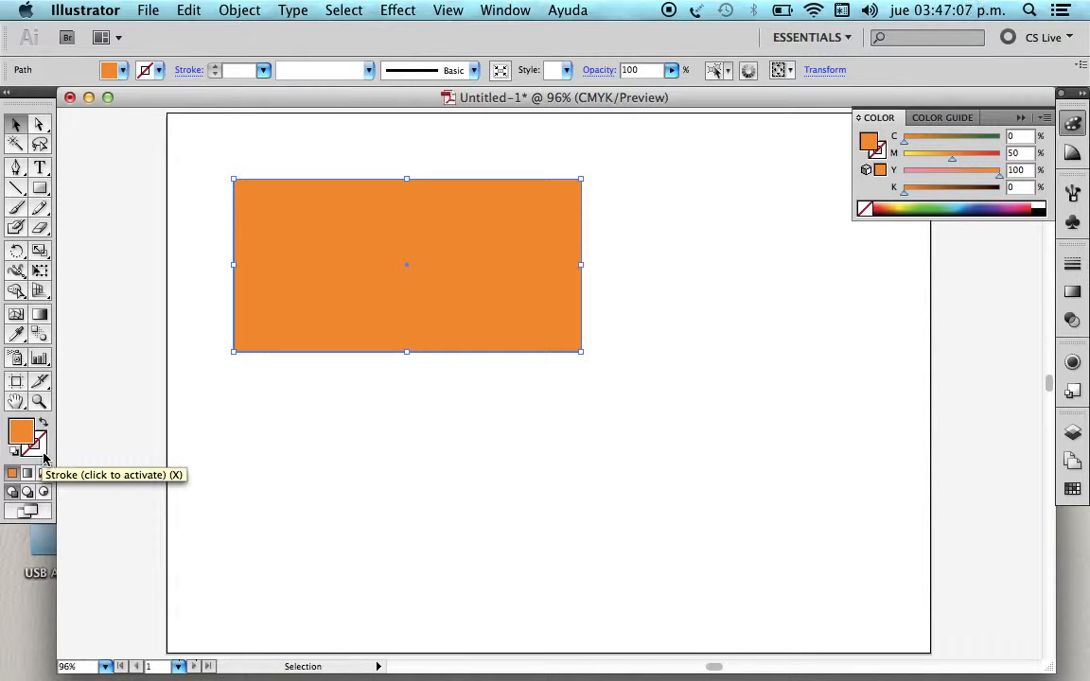
{"action": "left_click_drag", "start_coordinate": [40, 187], "coordinate": [93, 232]}
{"action": "left_click_drag", "start_coordinate": [370, 396], "coordinate": [722, 603]}
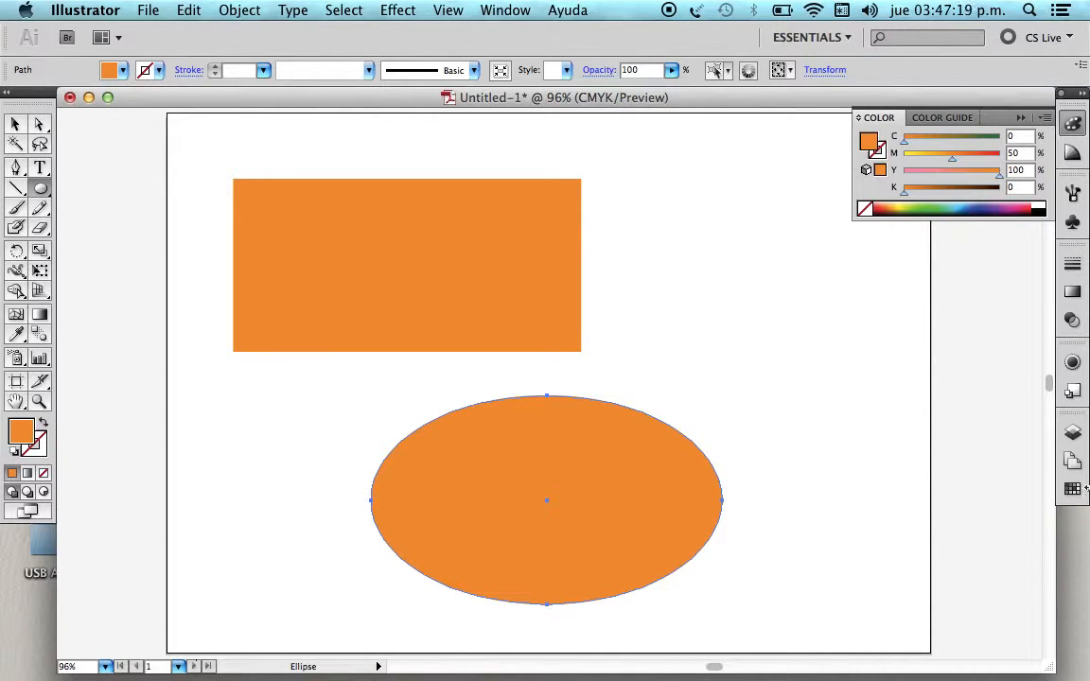
{"action": "left_click", "coordinate": [1071, 488]}
{"action": "left_click", "coordinate": [954, 442]}
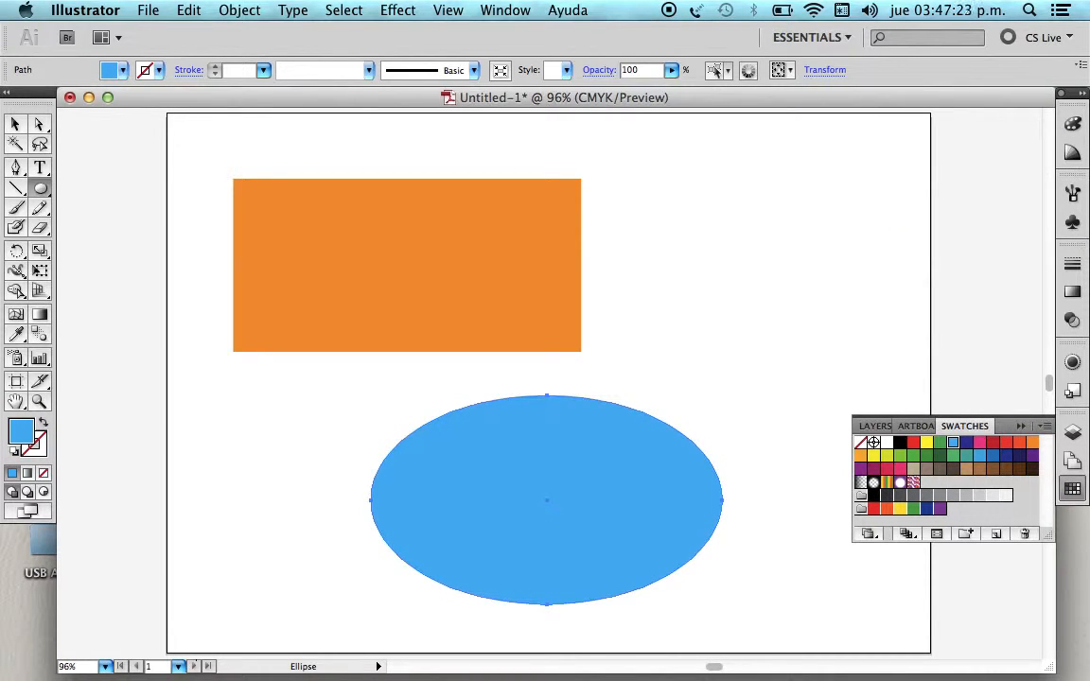
Step: Give the ellipse a green stroke with a weight of 8 pt
{"action": "left_click", "coordinate": [42, 451]}
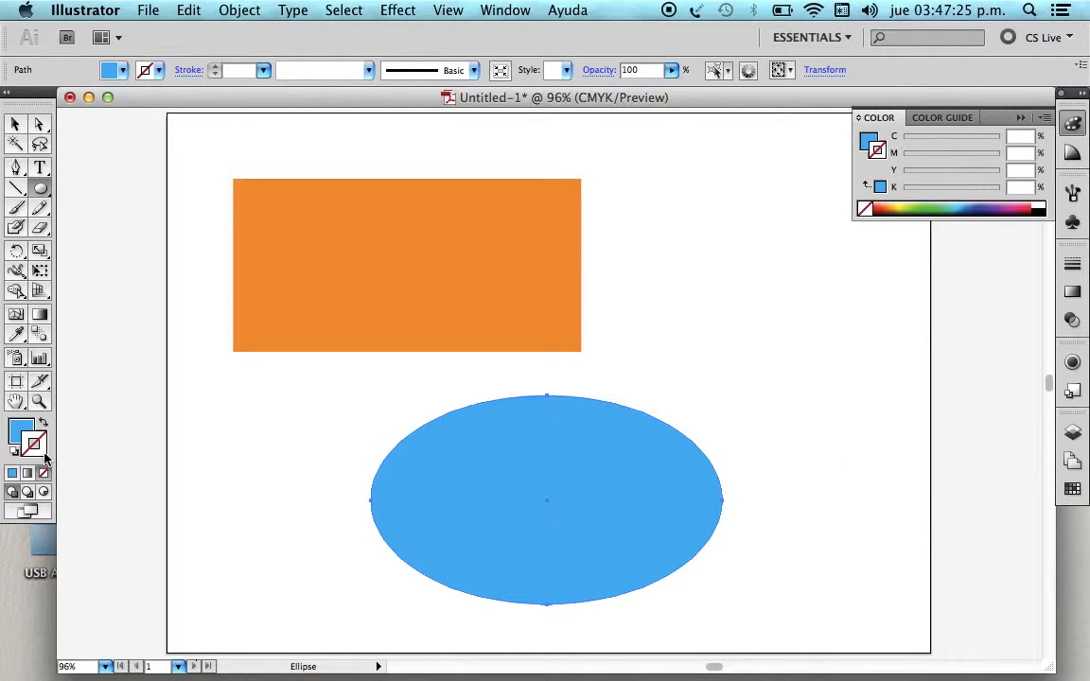
{"action": "left_click", "coordinate": [1072, 488]}
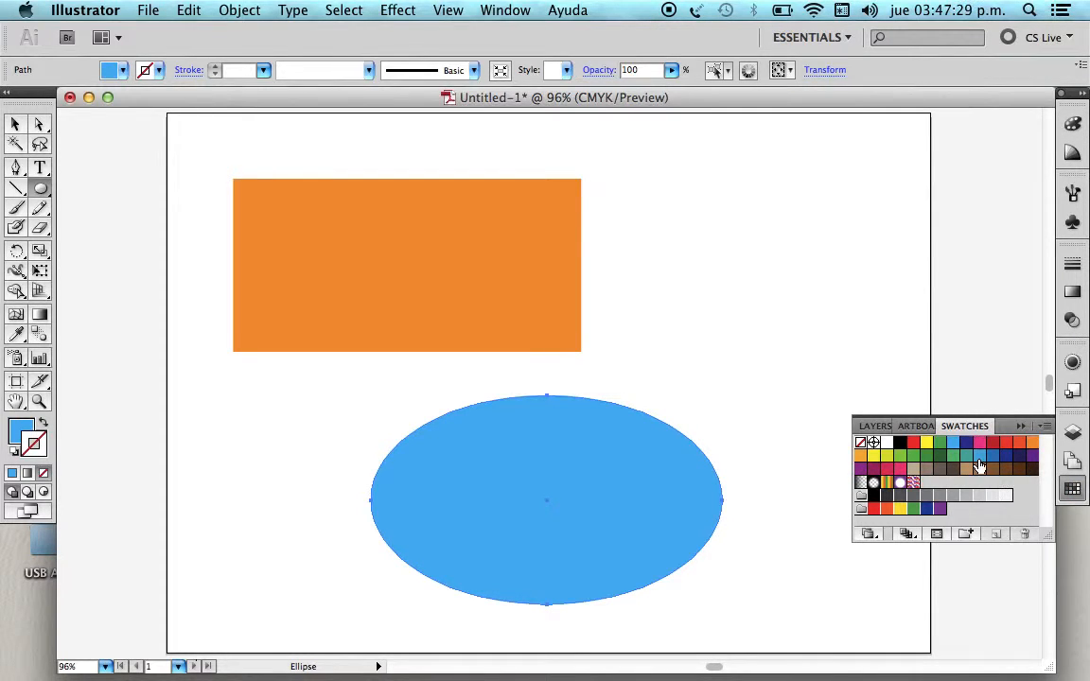
{"action": "left_click", "coordinate": [952, 458]}
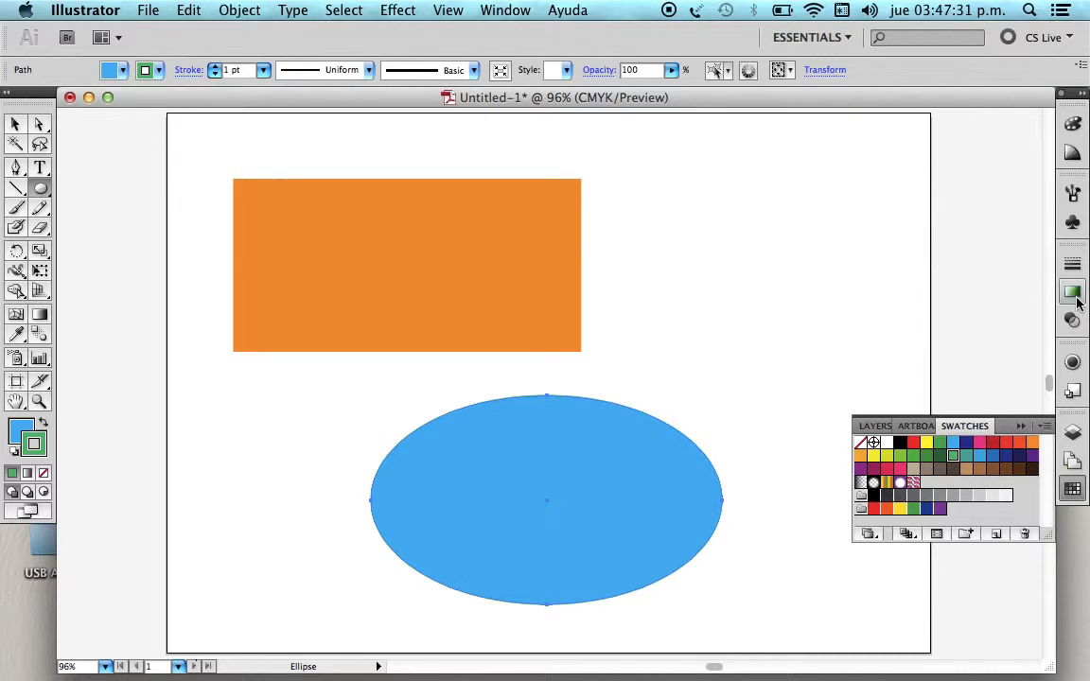
{"action": "left_click", "coordinate": [1073, 268]}
{"action": "left_click", "coordinate": [978, 281]}
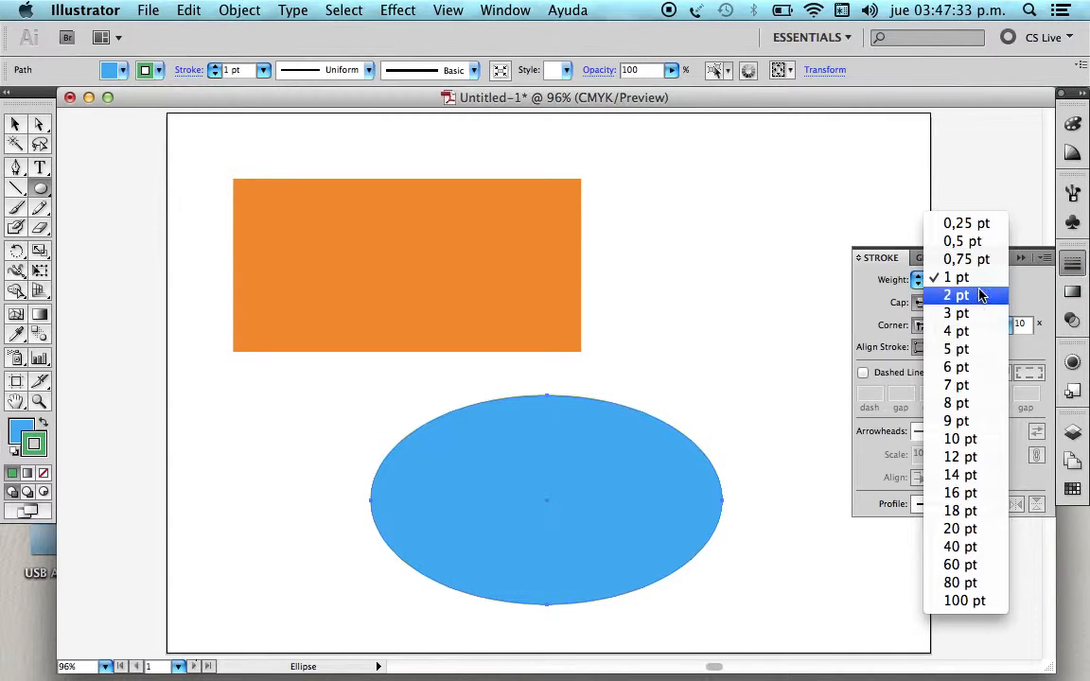
{"action": "left_click", "coordinate": [970, 408]}
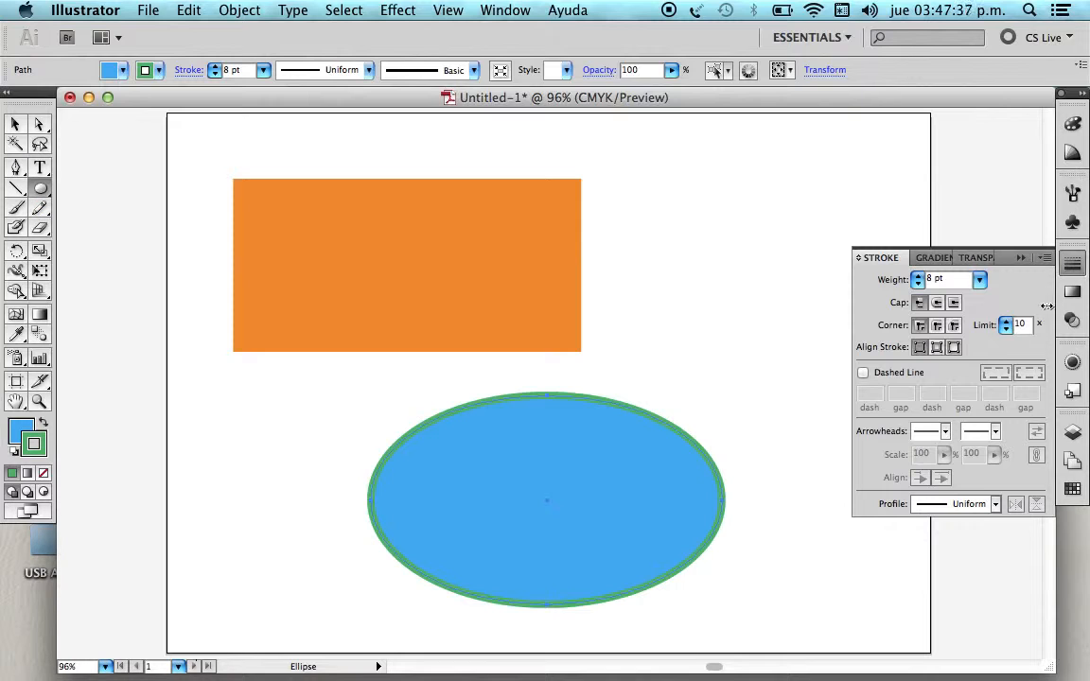
Step: Set the ellipse's stroke color to black
{"action": "left_click", "coordinate": [1073, 488]}
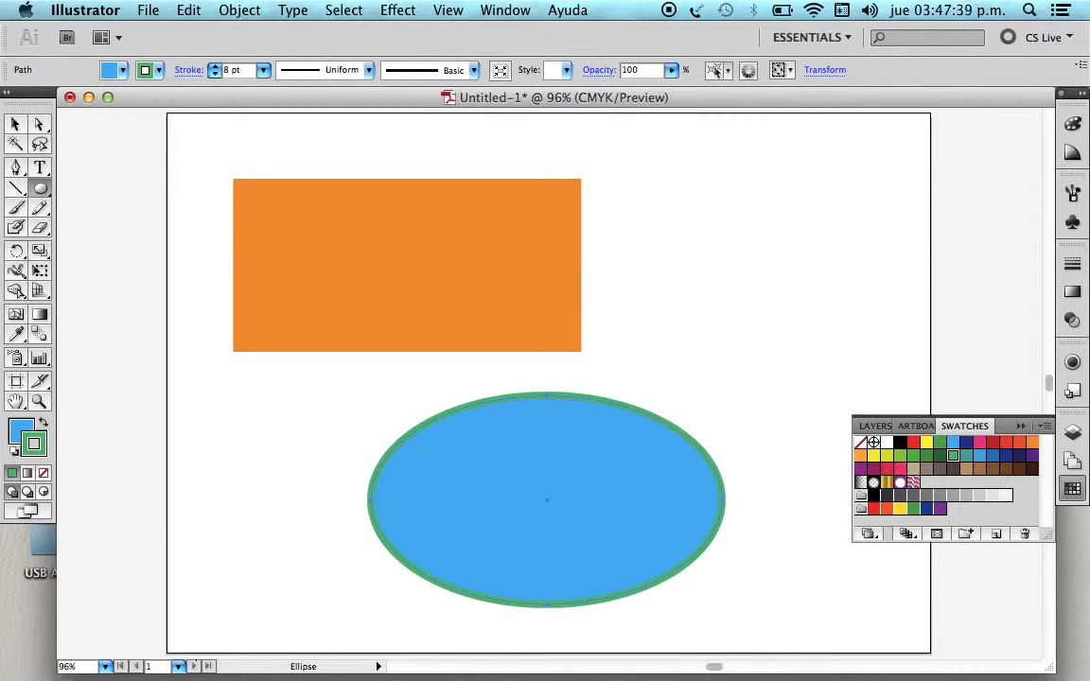
{"action": "left_click", "coordinate": [900, 442]}
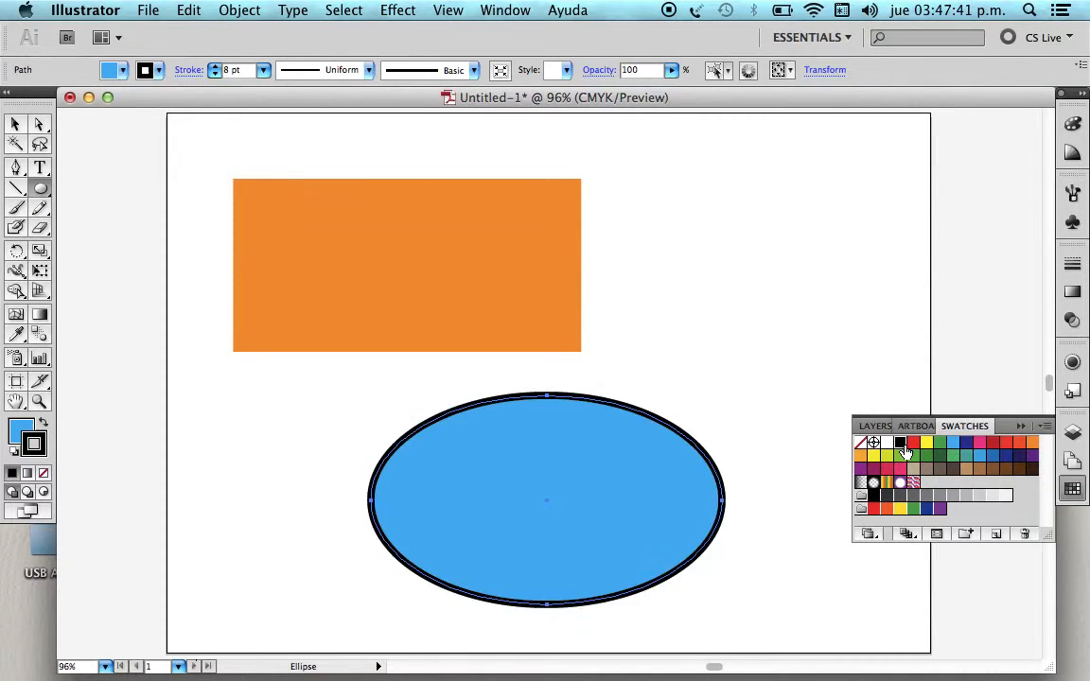
Step: Move the orange rectangle to the artboard's upper-left area and the blue ellipse directly beneath it
{"action": "left_click", "coordinate": [15, 124]}
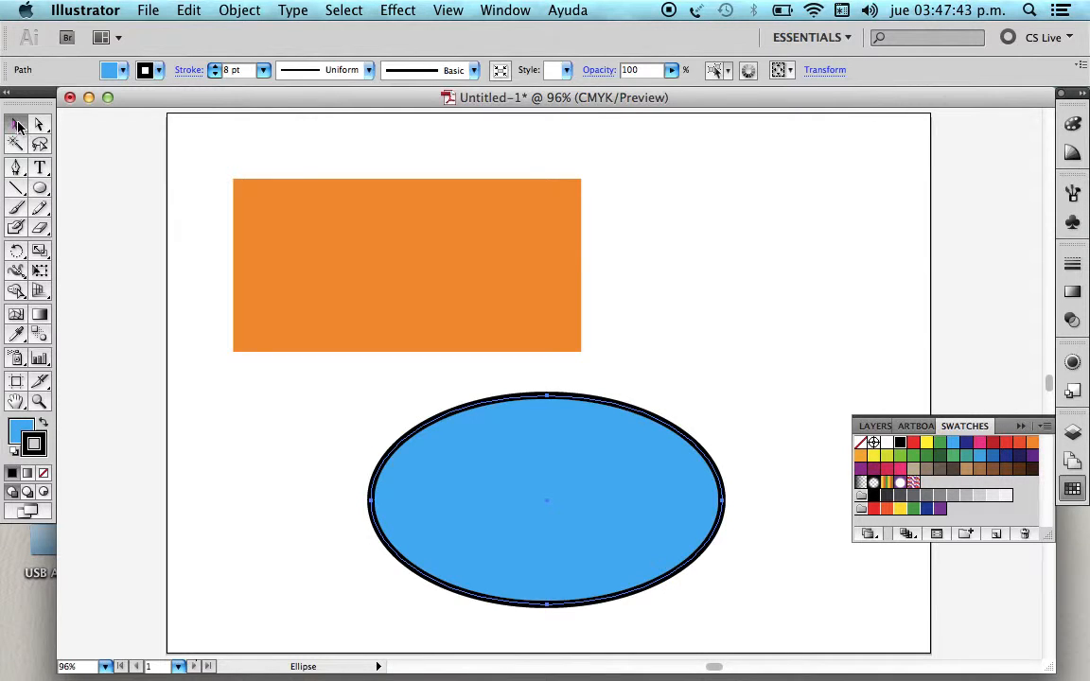
{"action": "left_click", "coordinate": [702, 284]}
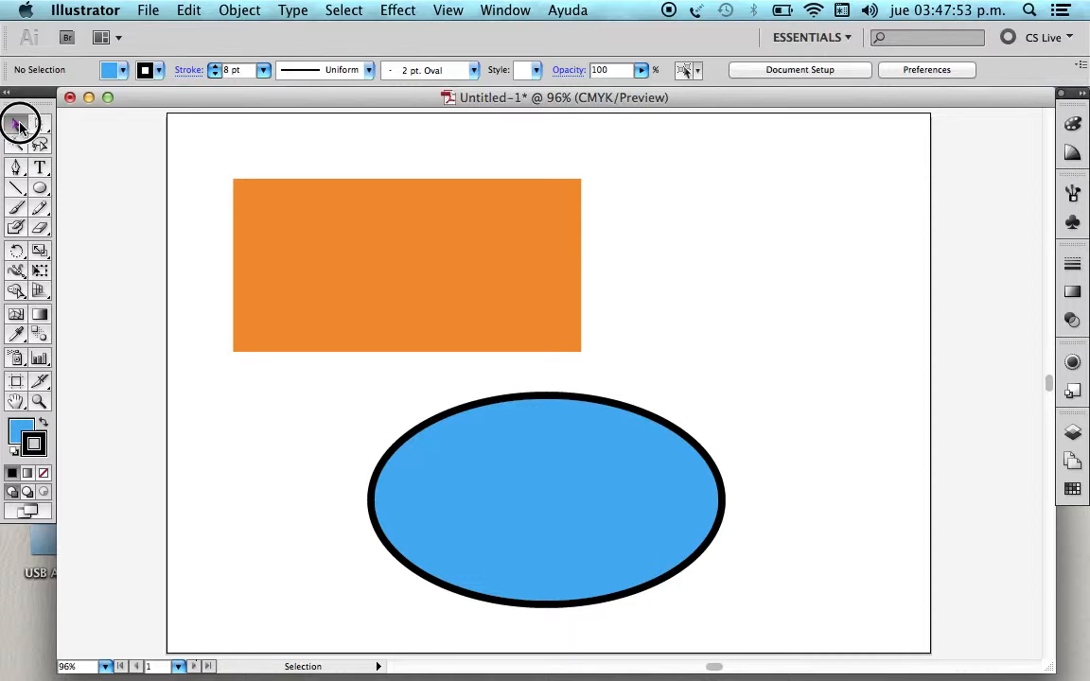
{"action": "left_click_drag", "start_coordinate": [486, 272], "coordinate": [443, 251]}
{"action": "left_click_drag", "start_coordinate": [615, 501], "coordinate": [427, 437]}
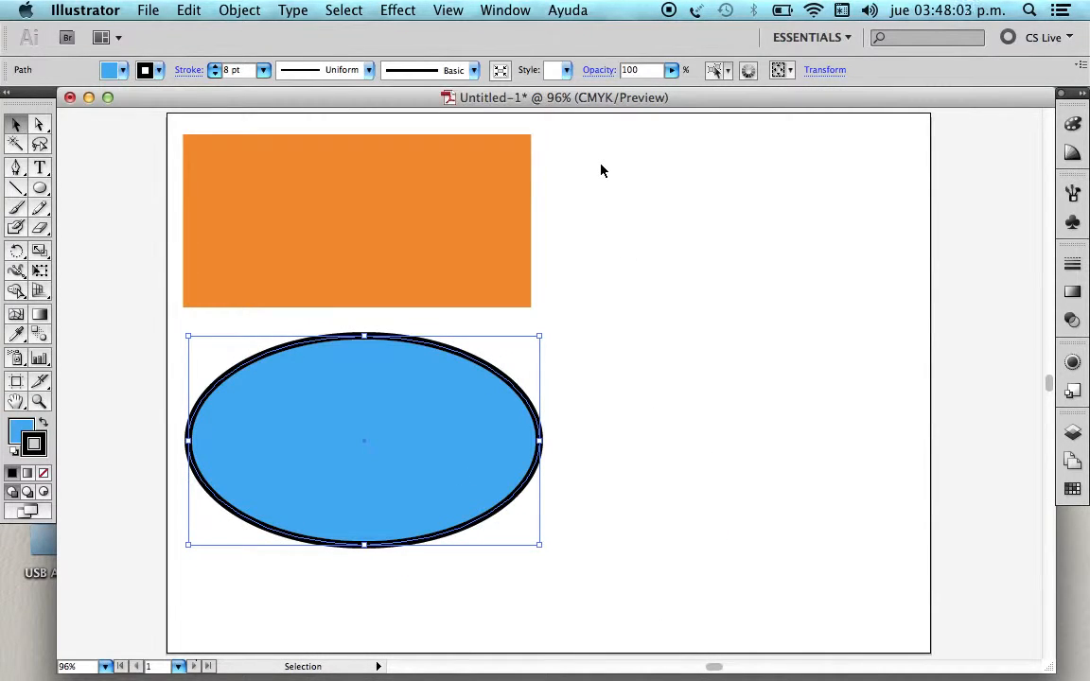
Step: Move the rectangle and ellipse together to the artboard's right half, and from there onto the empty canvas left of the artboard
{"action": "left_click_drag", "start_coordinate": [595, 155], "coordinate": [318, 609]}
{"action": "left_click_drag", "start_coordinate": [299, 473], "coordinate": [677, 501]}
{"action": "left_click", "coordinate": [39, 402]}
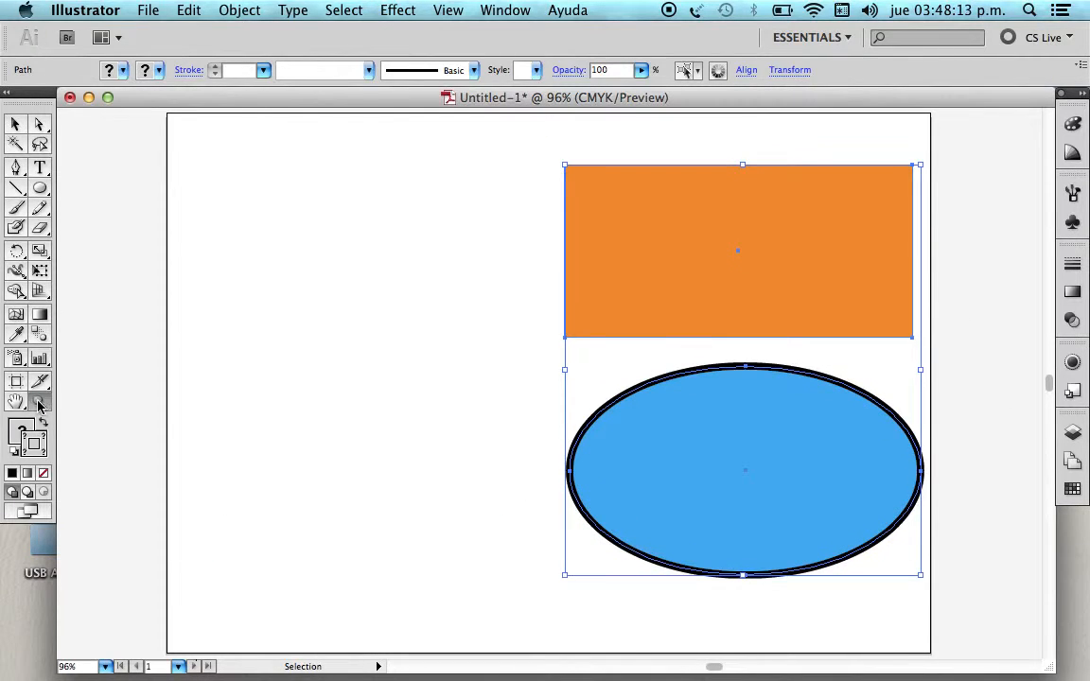
{"action": "left_click", "coordinate": [392, 357], "text": "alt"}
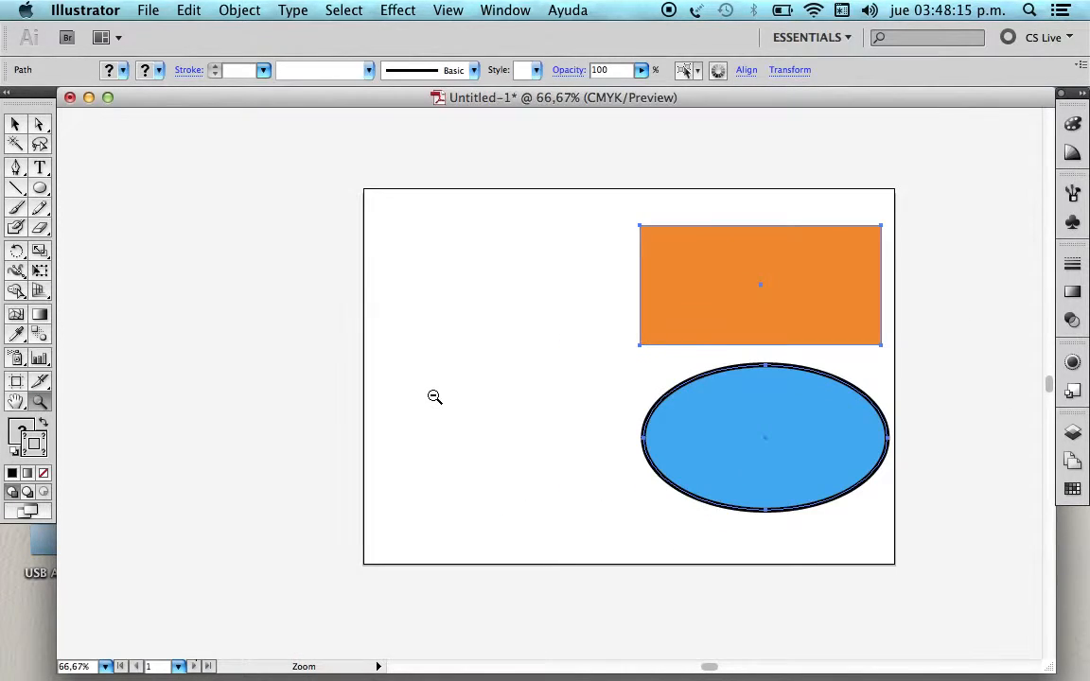
{"action": "left_click", "coordinate": [15, 123]}
{"action": "left_click_drag", "start_coordinate": [800, 284], "coordinate": [297, 311]}
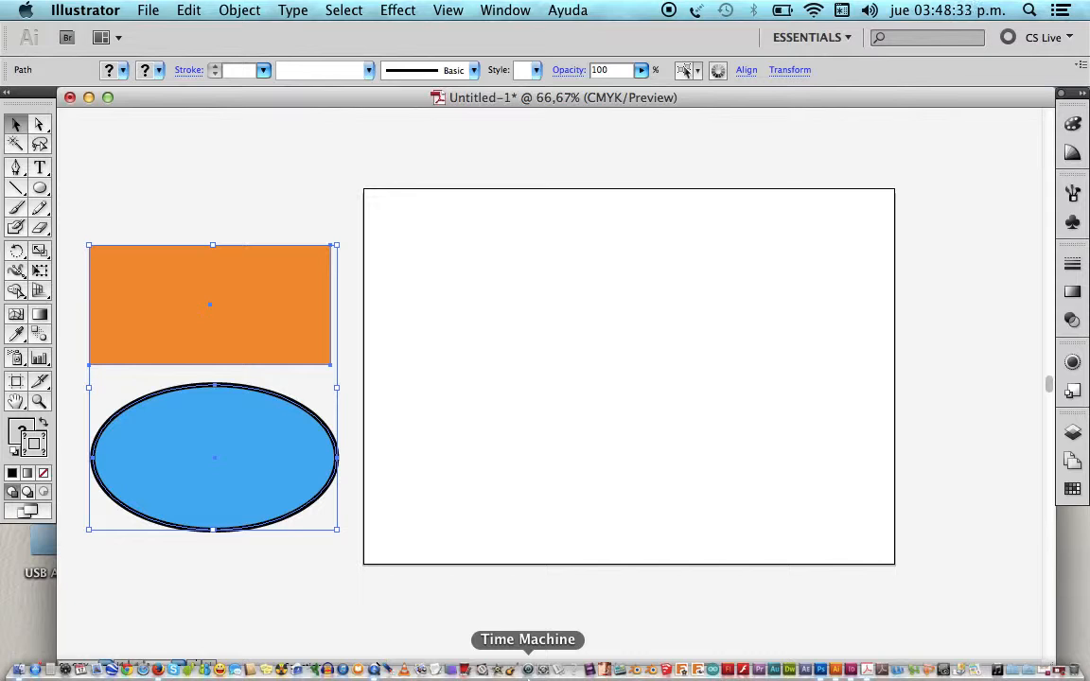
{"action": "left_click", "coordinate": [315, 155]}
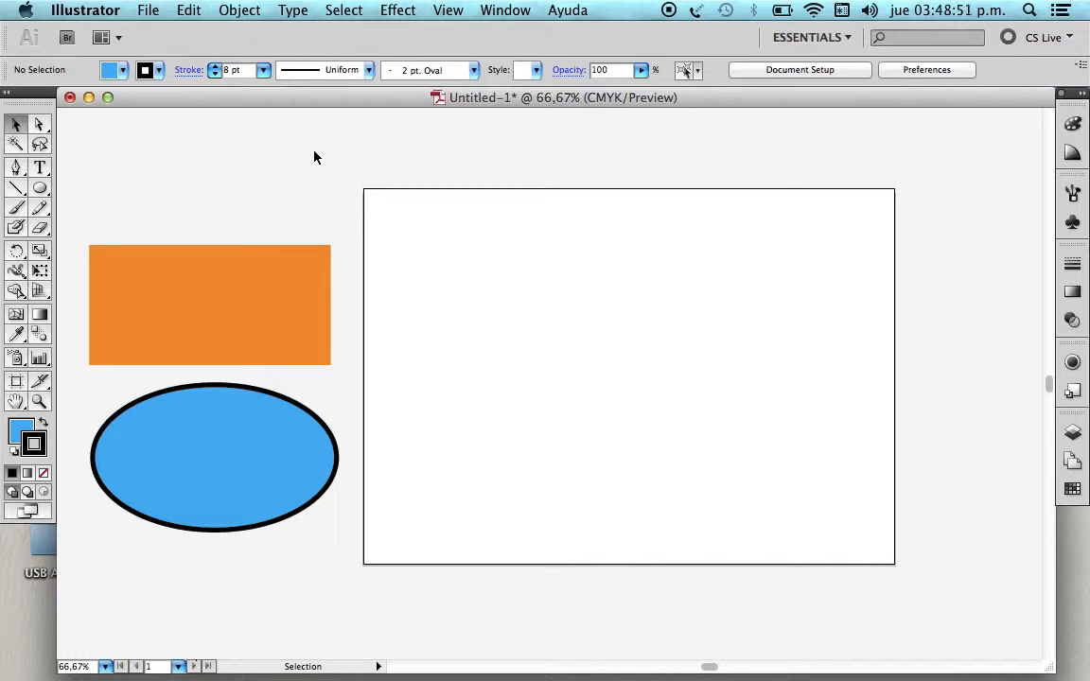
Step: Select all objects, shift them slightly up and closer to the artboard's left edge, and deselect them
{"action": "key", "text": "super+a"}
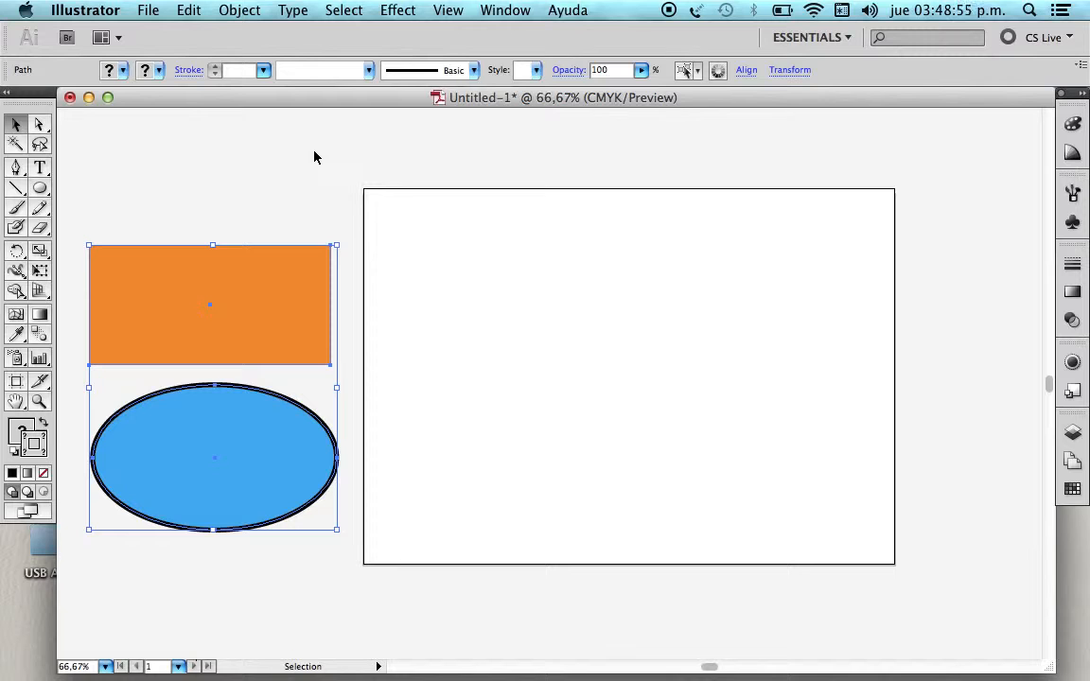
{"action": "mouse_move", "coordinate": [291, 263]}
{"action": "left_mouse_down"}
{"action": "mouse_move", "coordinate": [904, 431]}
{"action": "mouse_move", "coordinate": [565, 217]}
{"action": "mouse_move", "coordinate": [306, 246]}
{"action": "left_mouse_up"}
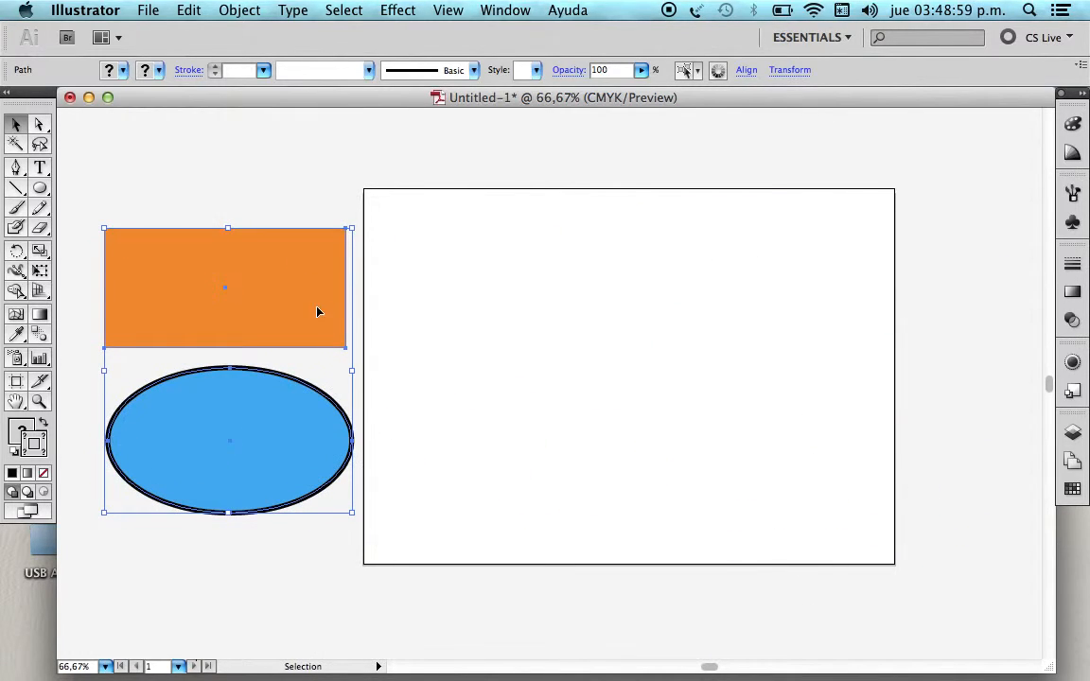
{"action": "left_click", "coordinate": [327, 200]}
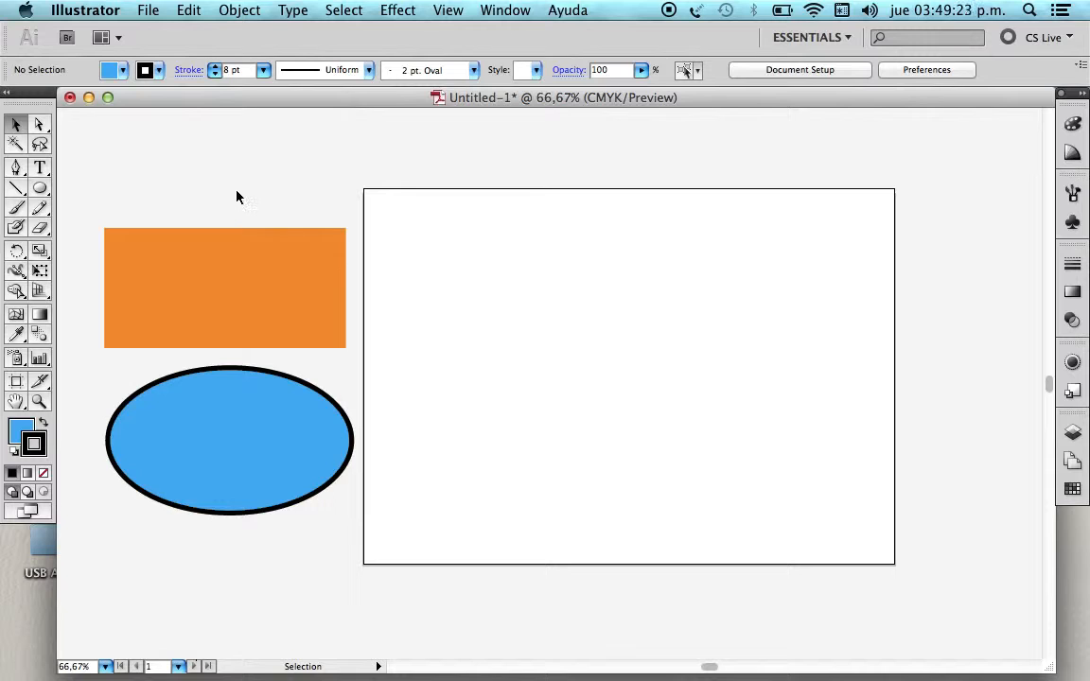
Step: Draw a perfect circle in the artboard's upper left and a perfect square to its right, keeping the light blue fill and 8 pt black stroke
{"action": "left_click", "coordinate": [41, 190]}
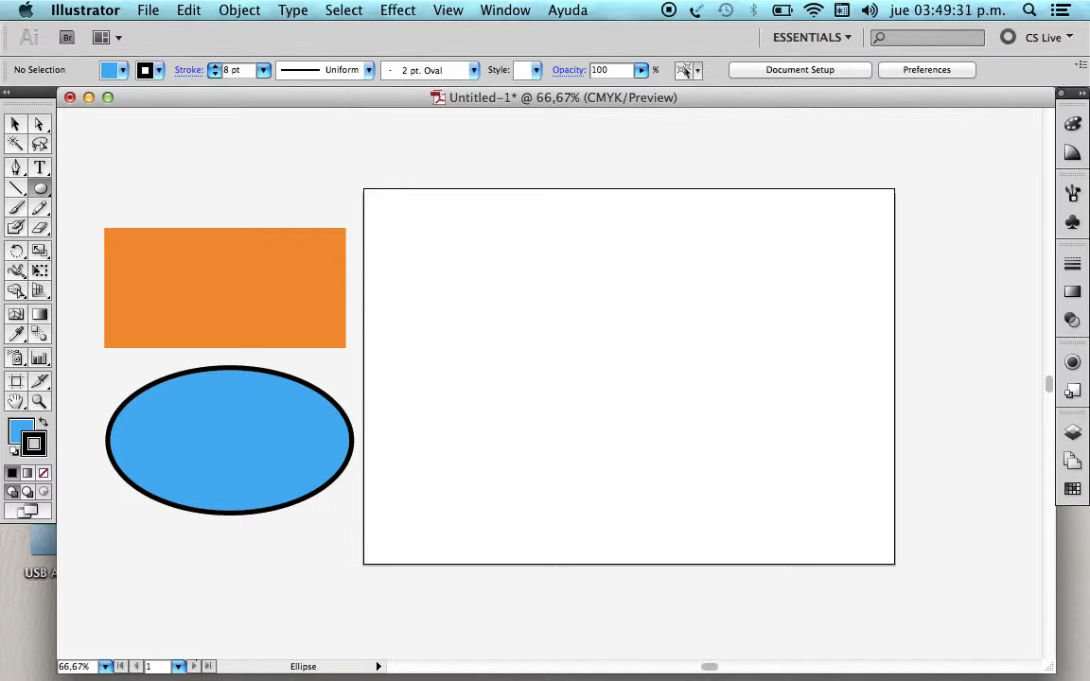
{"action": "left_click_drag", "start_coordinate": [412, 237], "coordinate": [597, 401]}
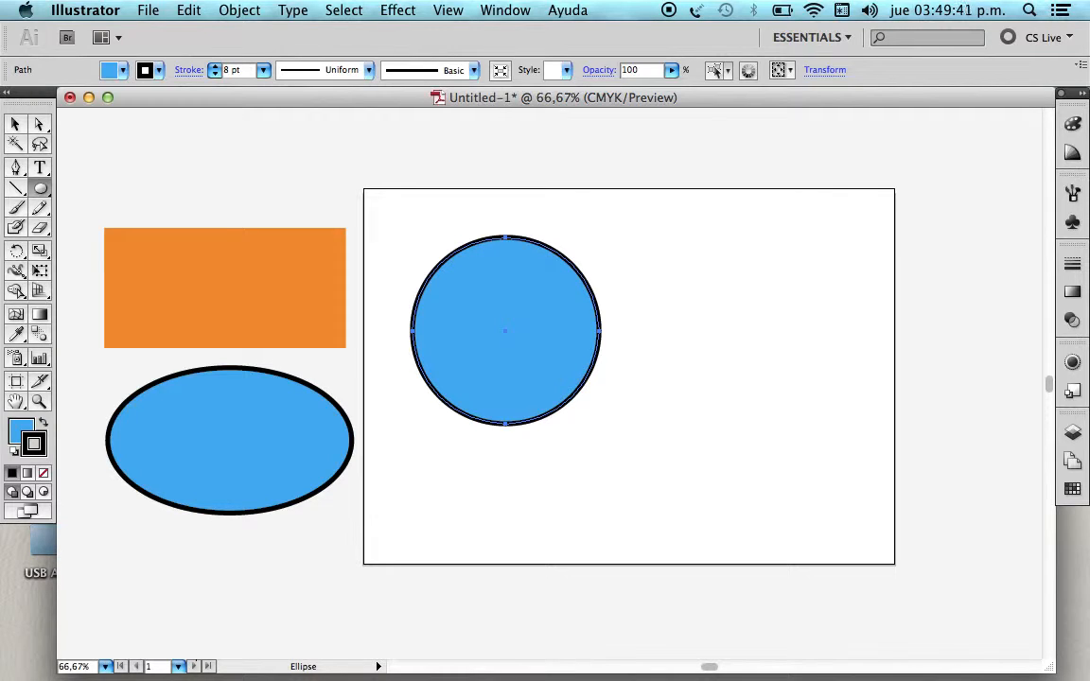
{"action": "left_click_drag", "start_coordinate": [40, 188], "coordinate": [103, 194]}
{"action": "left_click_drag", "start_coordinate": [659, 223], "coordinate": [811, 374]}
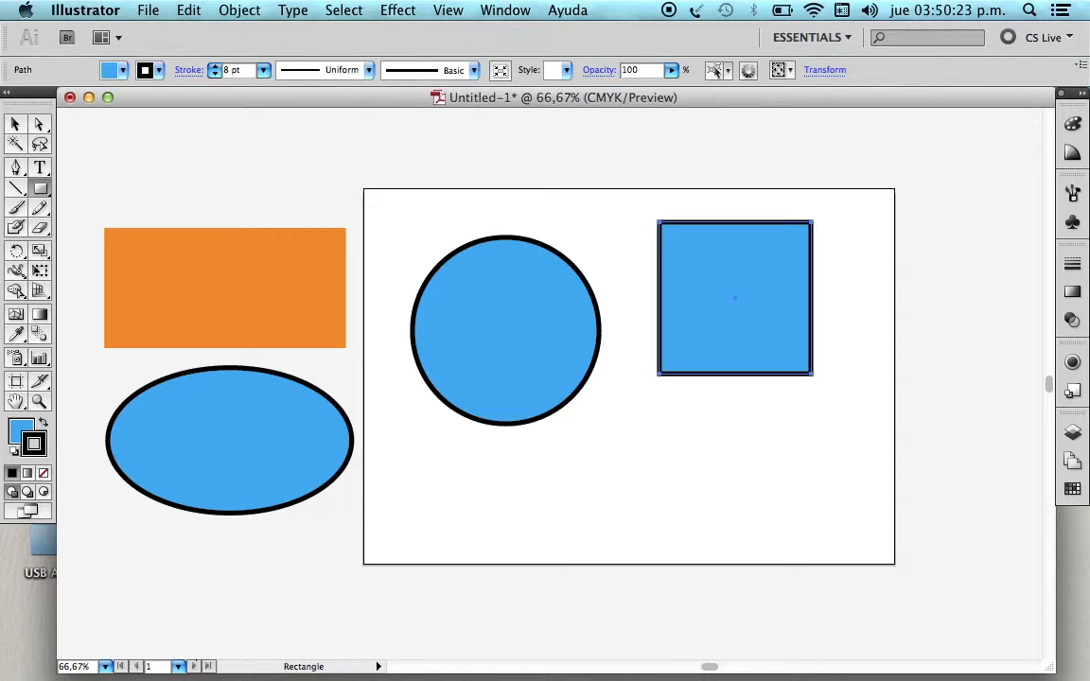
{"action": "left_click", "coordinate": [15, 124]}
{"action": "left_click", "coordinate": [409, 233]}
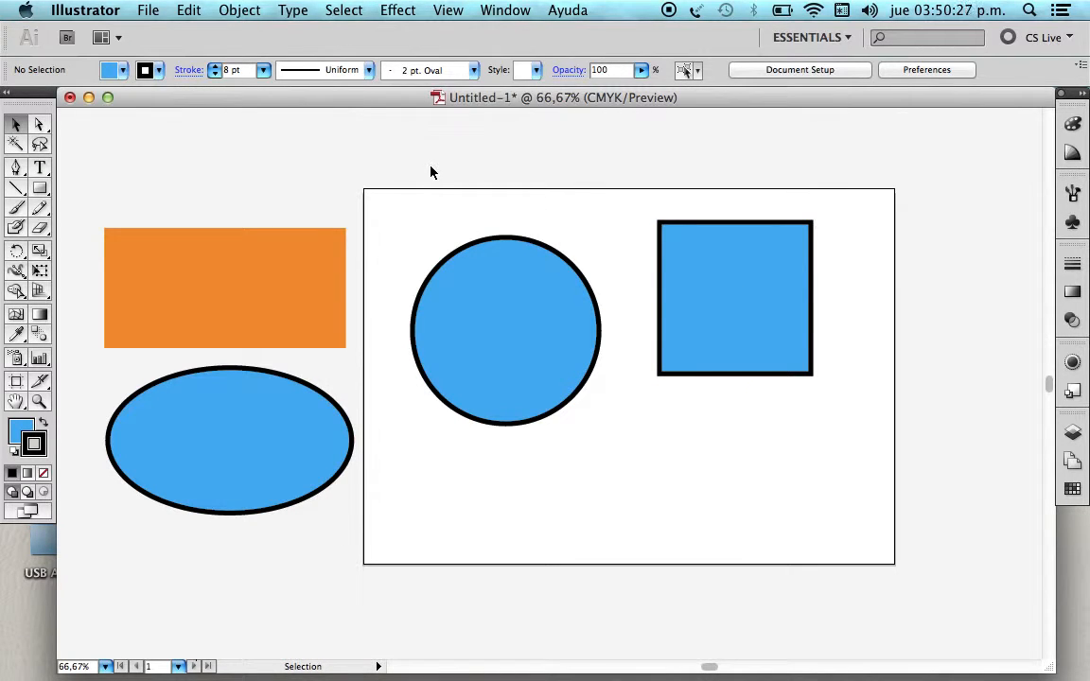
Step: Add the text "Cadena Alimenticia" above the circle with the Type tool
{"action": "left_click", "coordinate": [42, 169]}
{"action": "left_click_drag", "start_coordinate": [43, 173], "coordinate": [123, 179]}
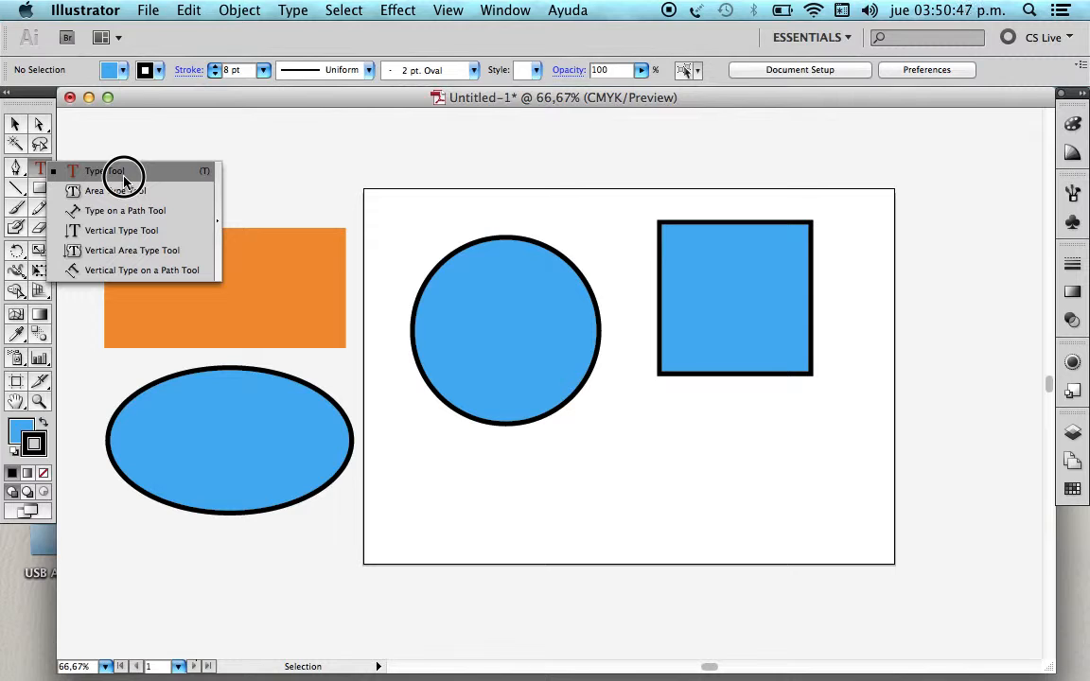
{"action": "left_click_drag", "start_coordinate": [123, 180], "coordinate": [125, 180]}
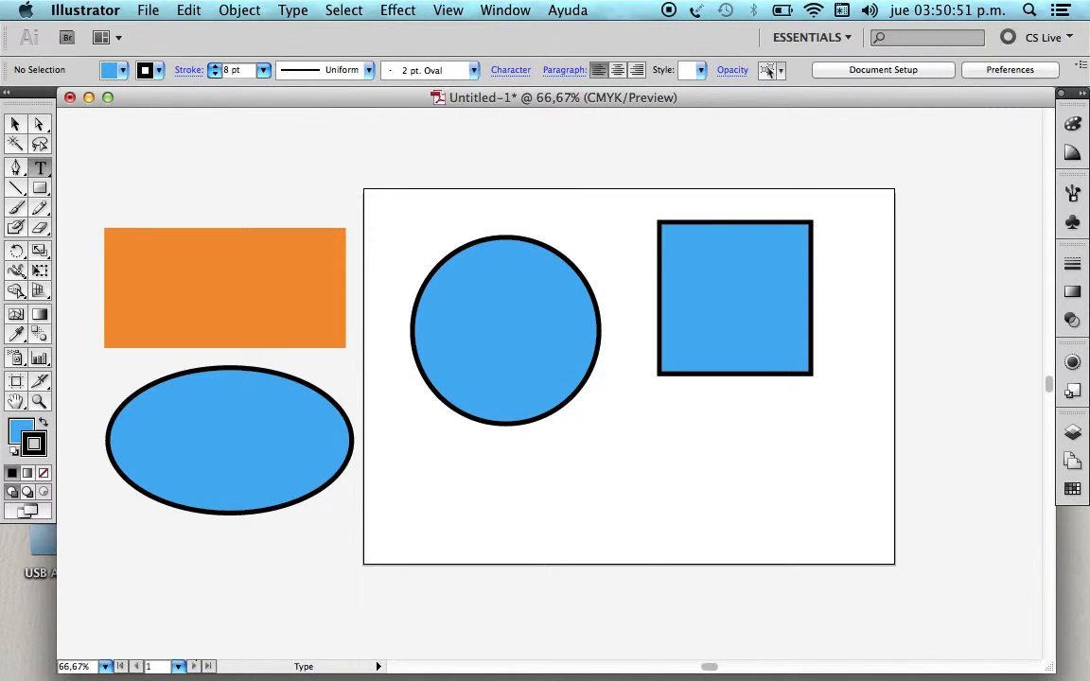
{"action": "left_click", "coordinate": [468, 210]}
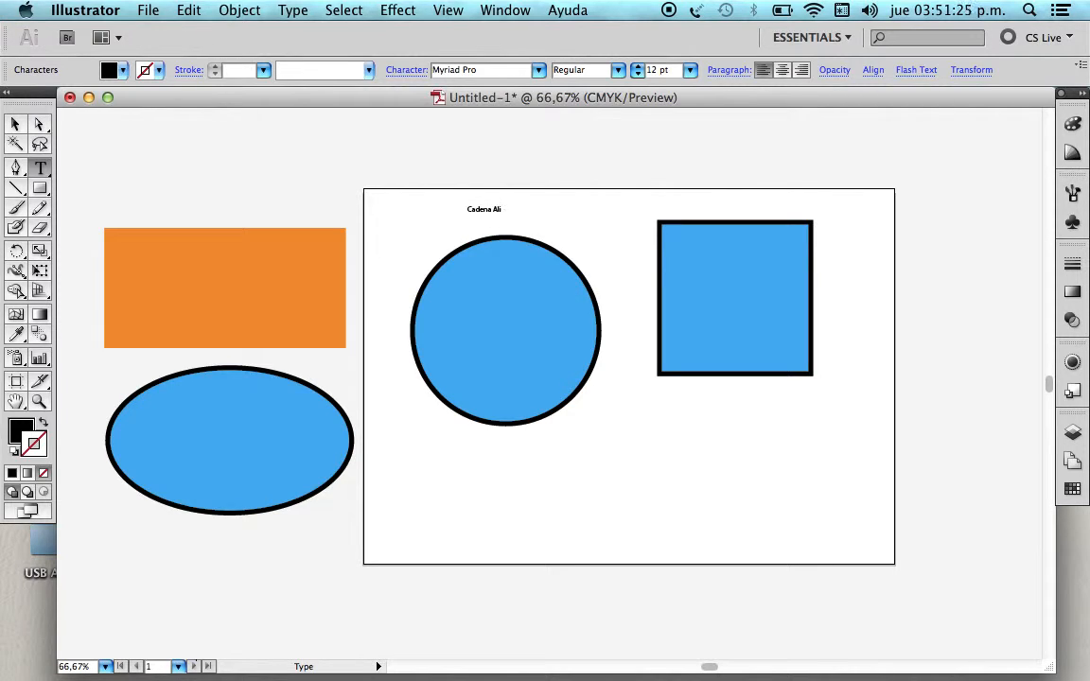
{"action": "type", "text": "ticia"}
{"action": "left_click", "coordinate": [15, 124]}
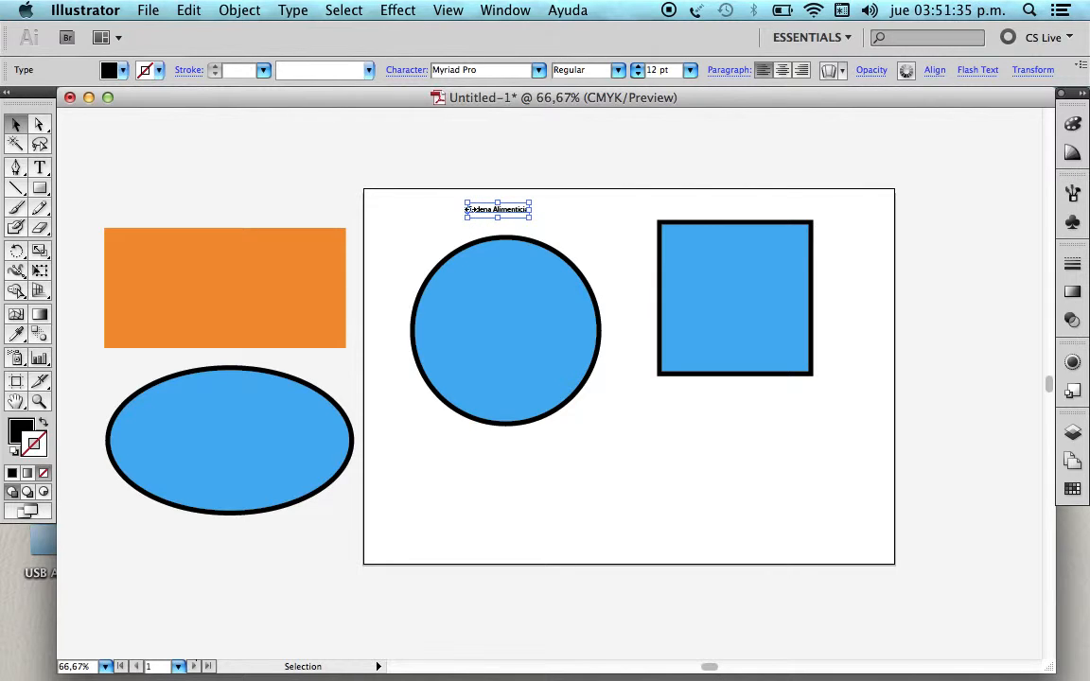
Step: Scale the "Cadena Alimenticia" text up proportionally to about 25.66 pt
{"action": "left_click", "coordinate": [39, 402]}
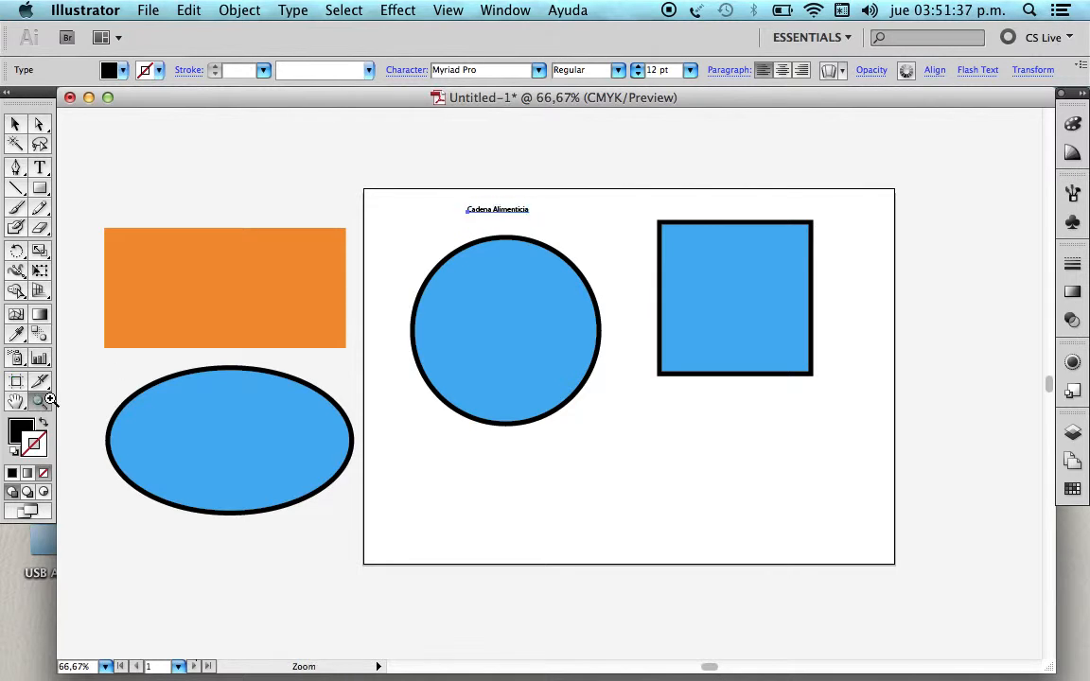
{"action": "left_click_drag", "start_coordinate": [450, 192], "coordinate": [608, 255]}
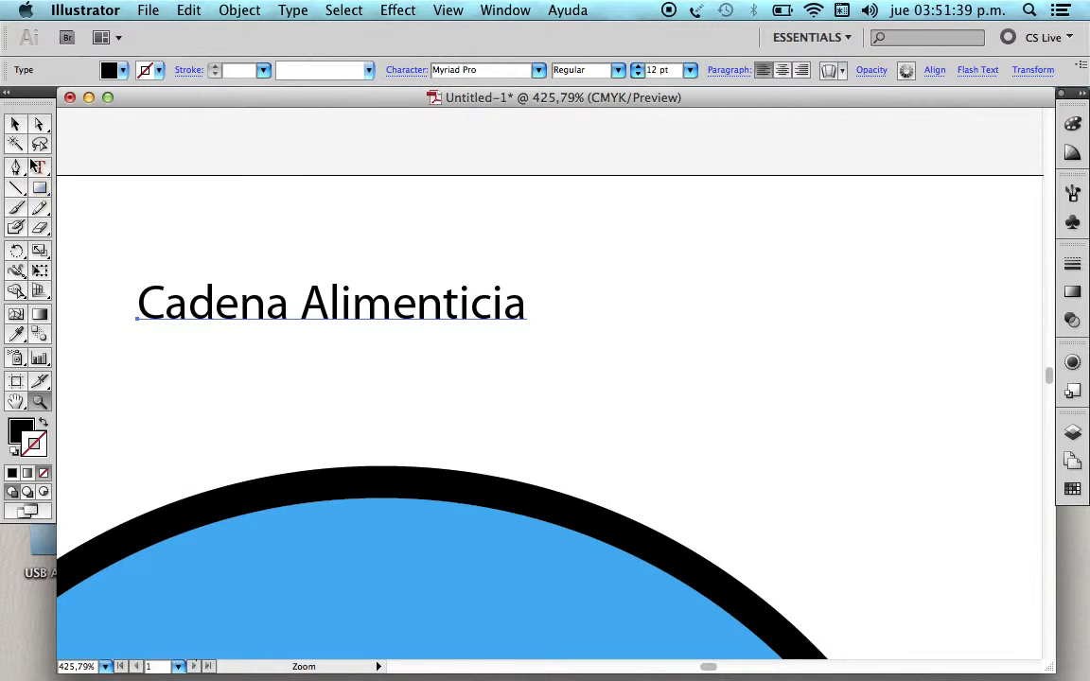
{"action": "left_click", "coordinate": [15, 124]}
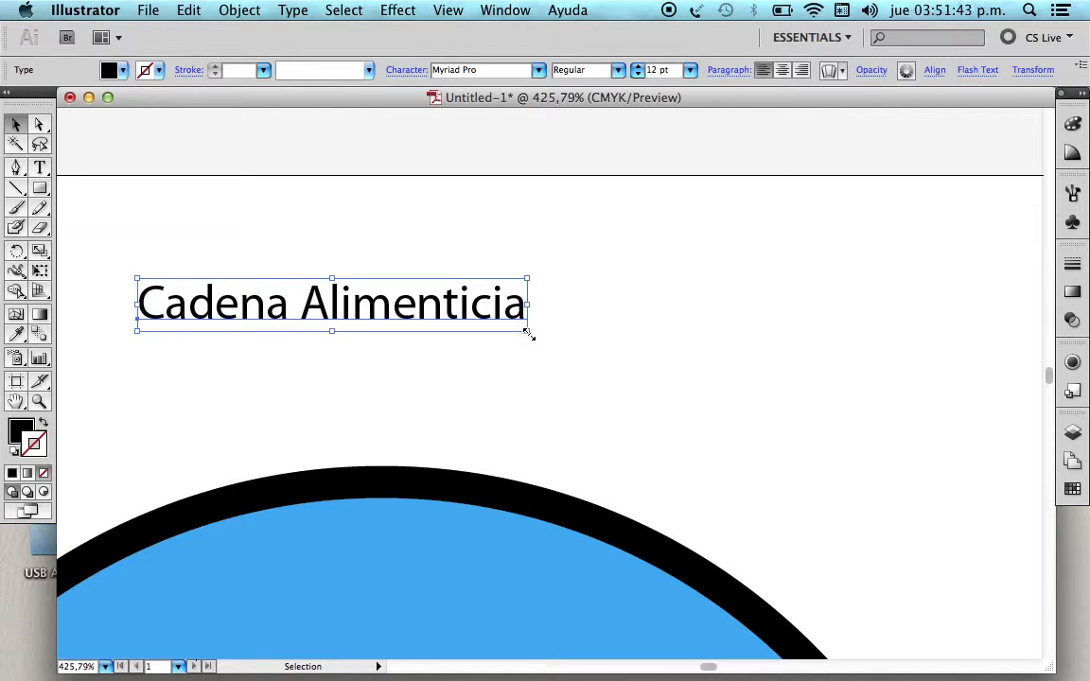
{"action": "left_click_drag", "start_coordinate": [526, 333], "coordinate": [955, 464]}
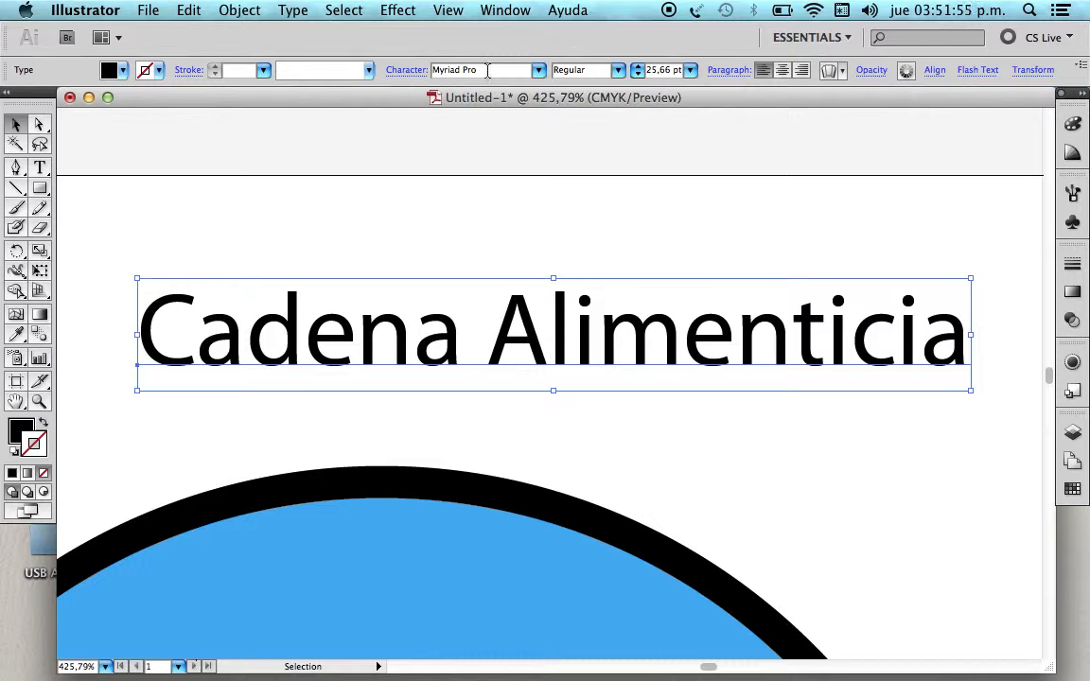
Step: Look through the font families and font styles available for the title text
{"action": "left_click", "coordinate": [539, 73]}
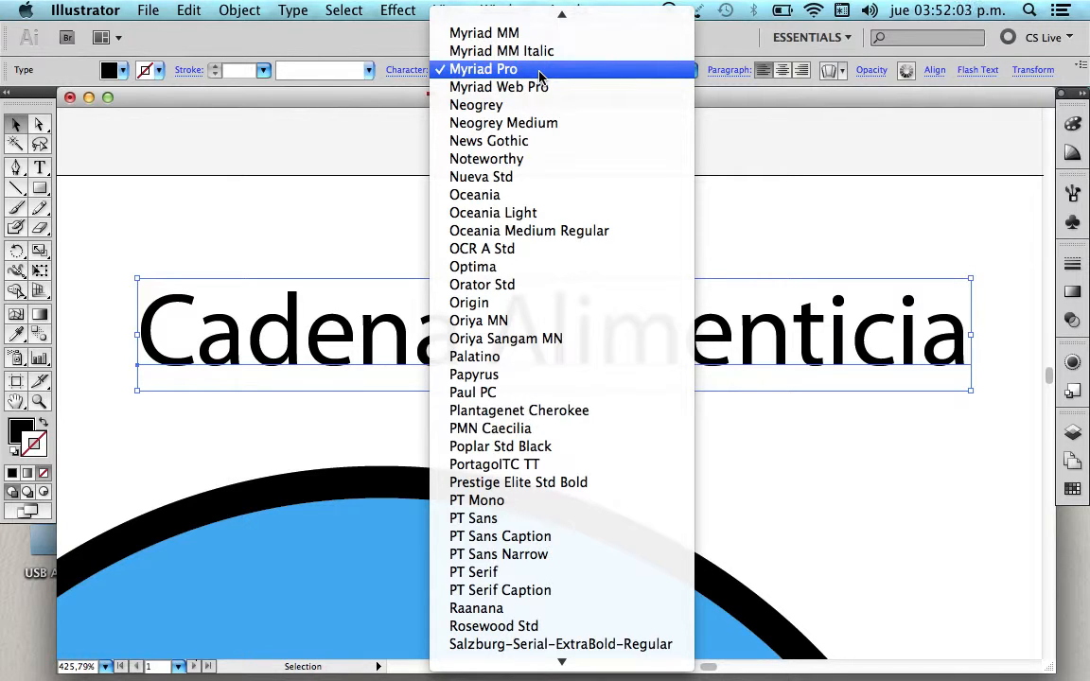
{"action": "left_click", "coordinate": [541, 72]}
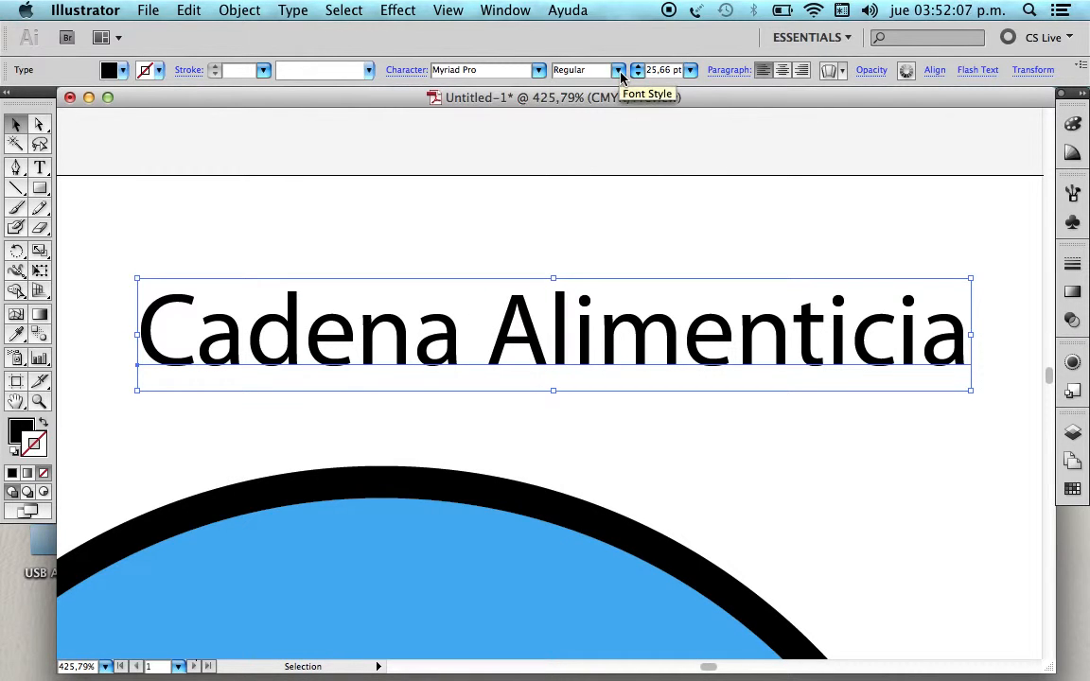
{"action": "left_click", "coordinate": [619, 71]}
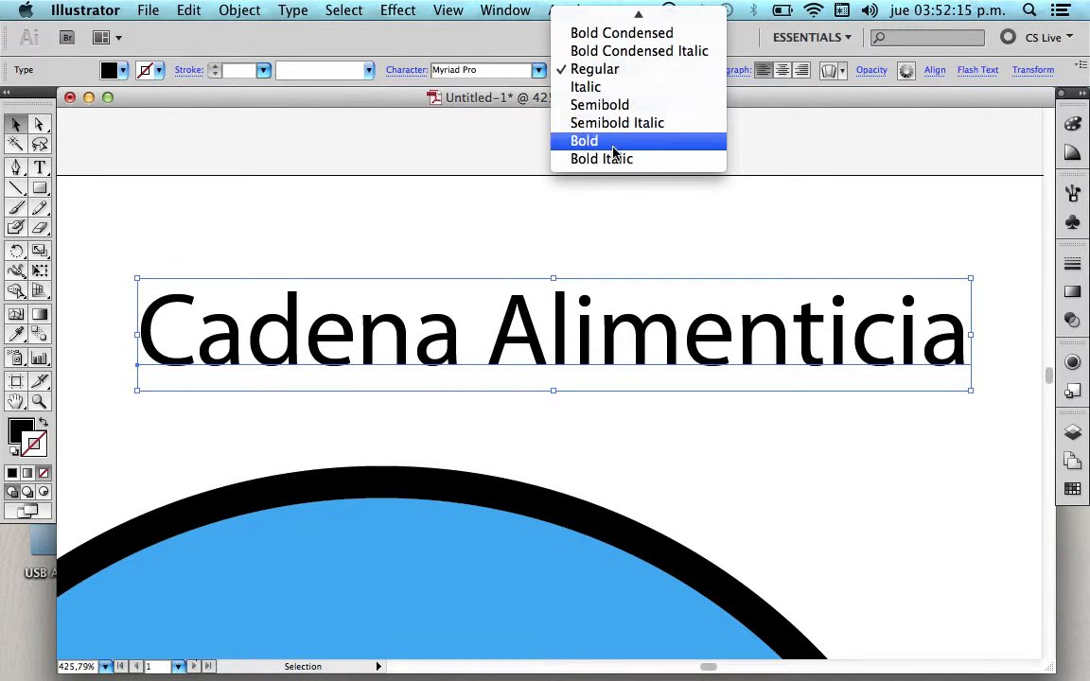
{"action": "left_click", "coordinate": [617, 71]}
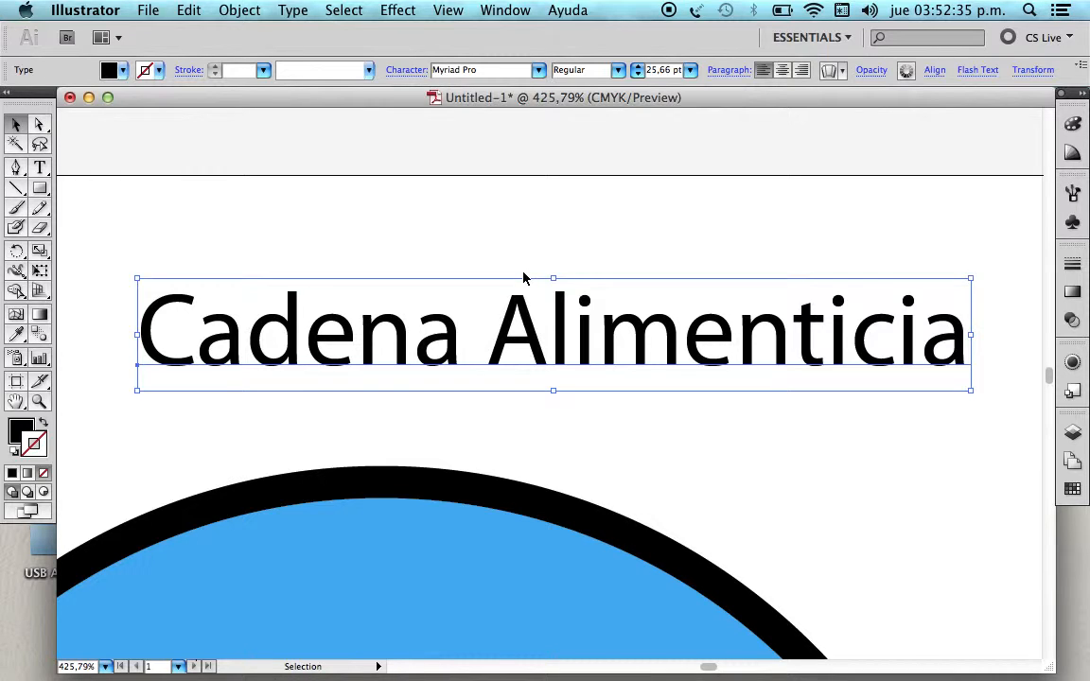
Step: Try a 24 pt font size on the title text and set it to 36 pt
{"action": "left_click", "coordinate": [690, 69]}
{"action": "scroll", "coordinate": [691, 73], "scroll_direction": "up", "scroll_amount": 3}
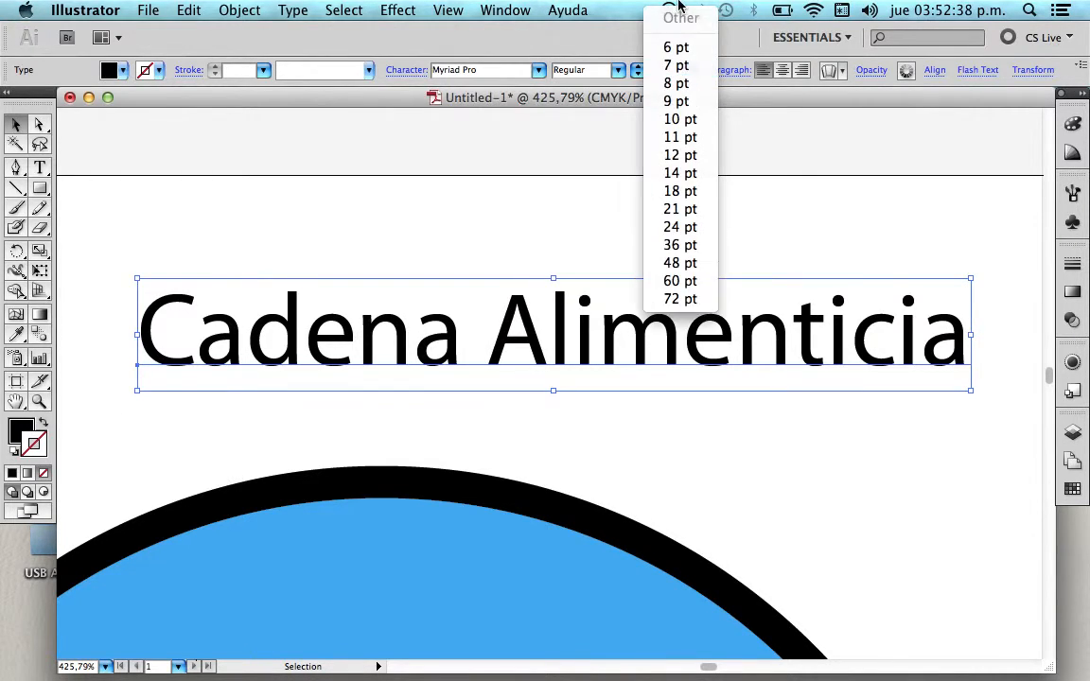
{"action": "left_click", "coordinate": [693, 227]}
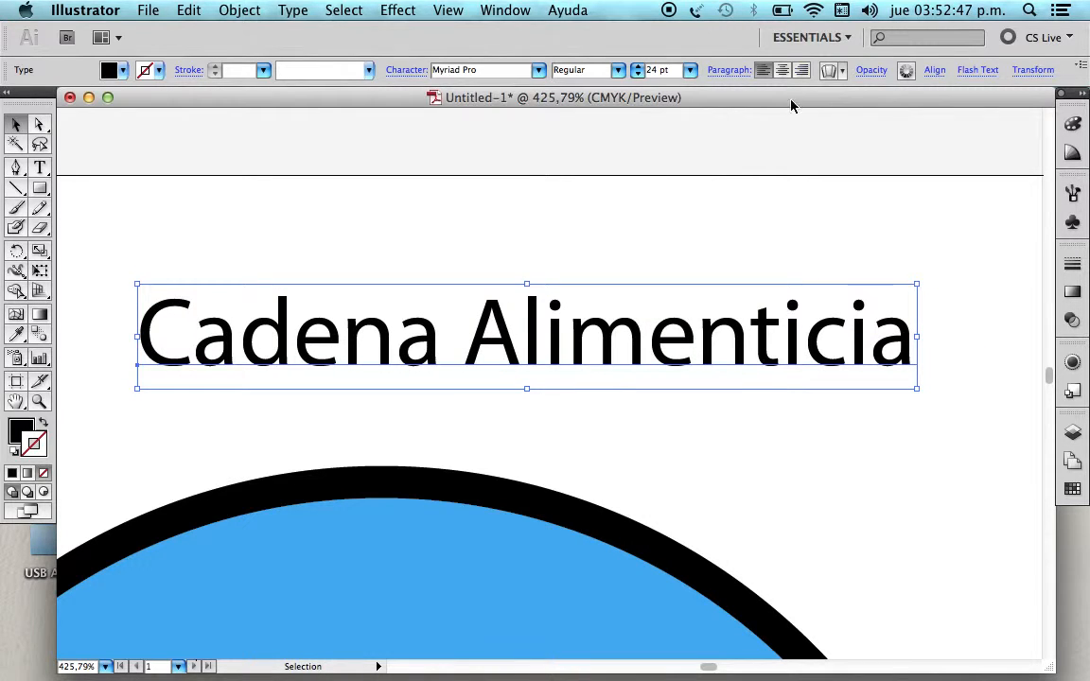
{"action": "left_click", "coordinate": [689, 70]}
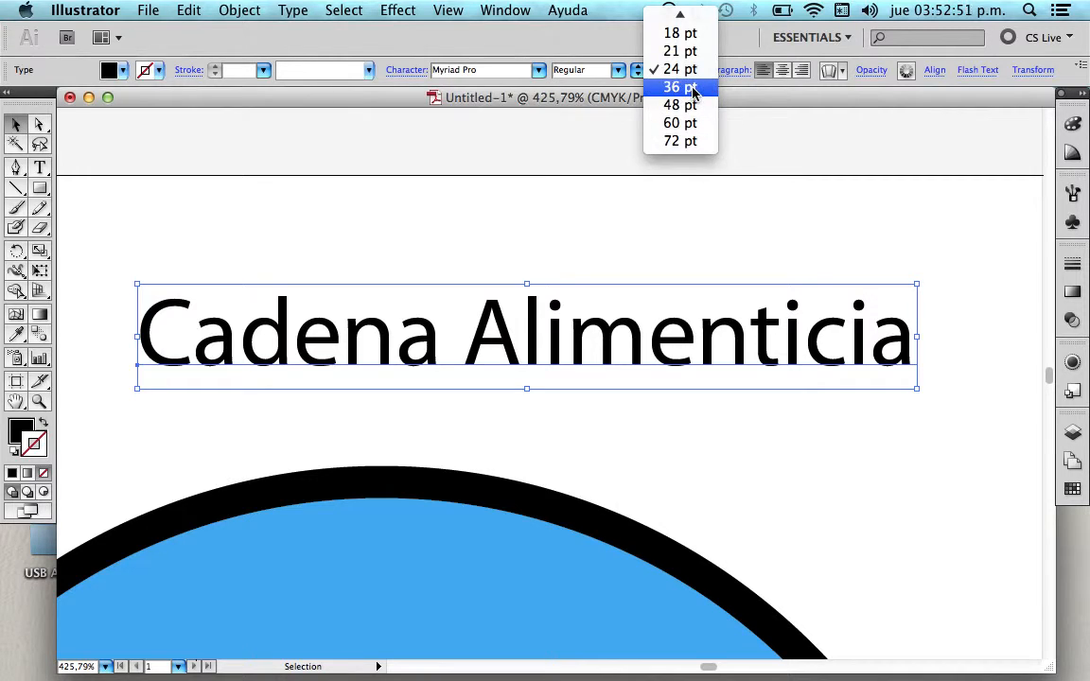
{"action": "left_click", "coordinate": [693, 88]}
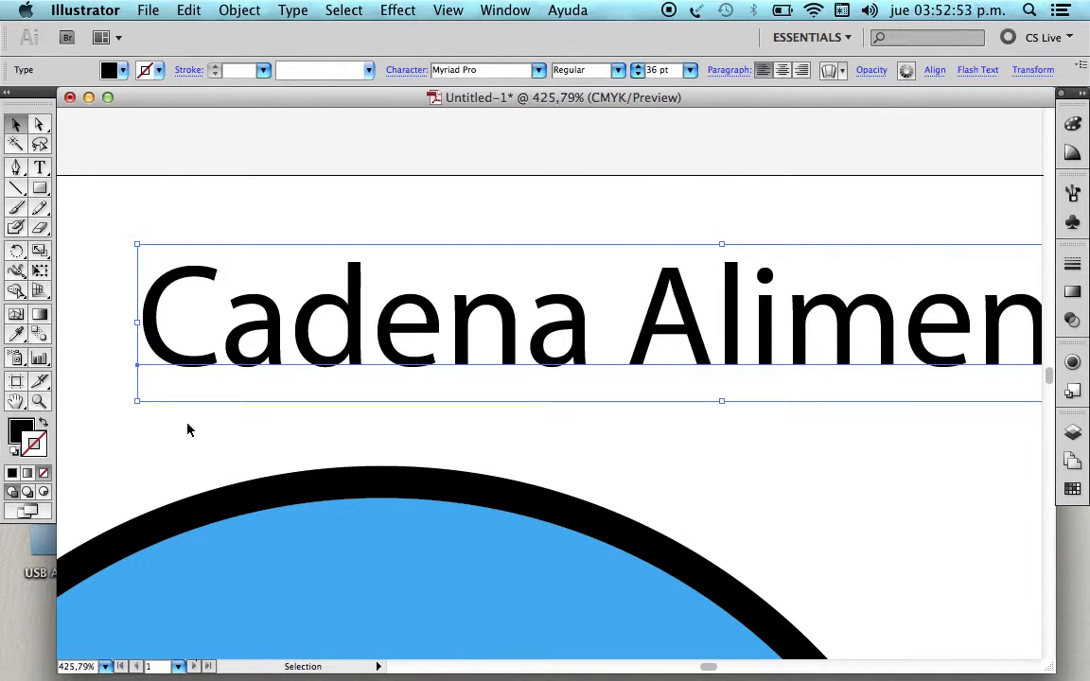
Step: Move the circle and square together straight down to free the space below the title
{"action": "double_click", "coordinate": [16, 400]}
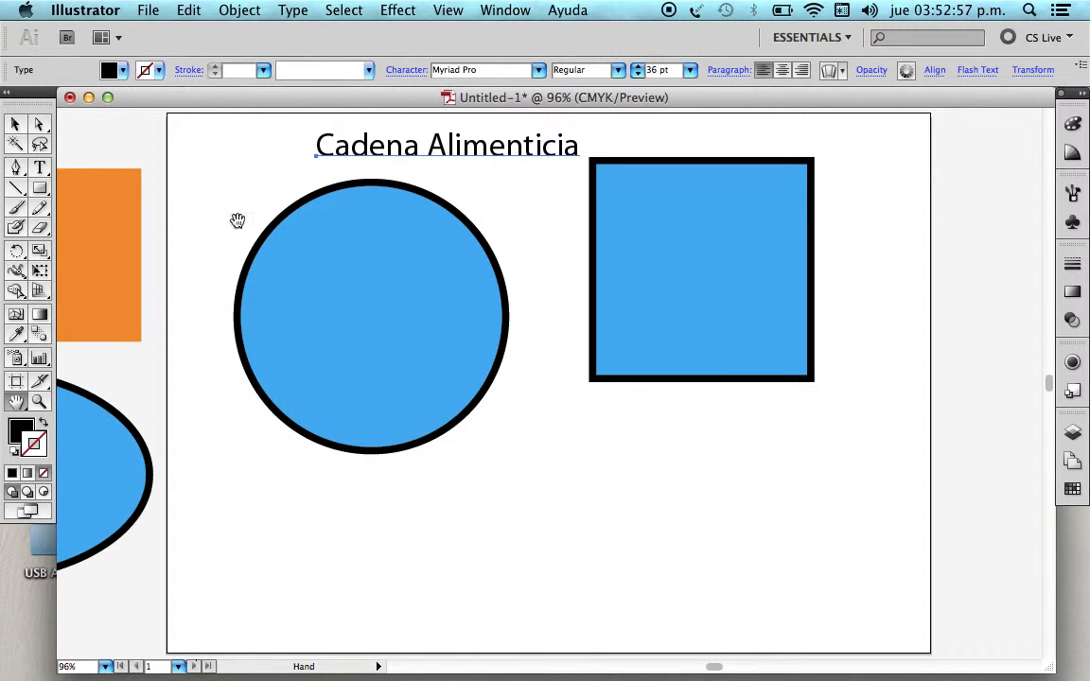
{"action": "left_click", "coordinate": [15, 124]}
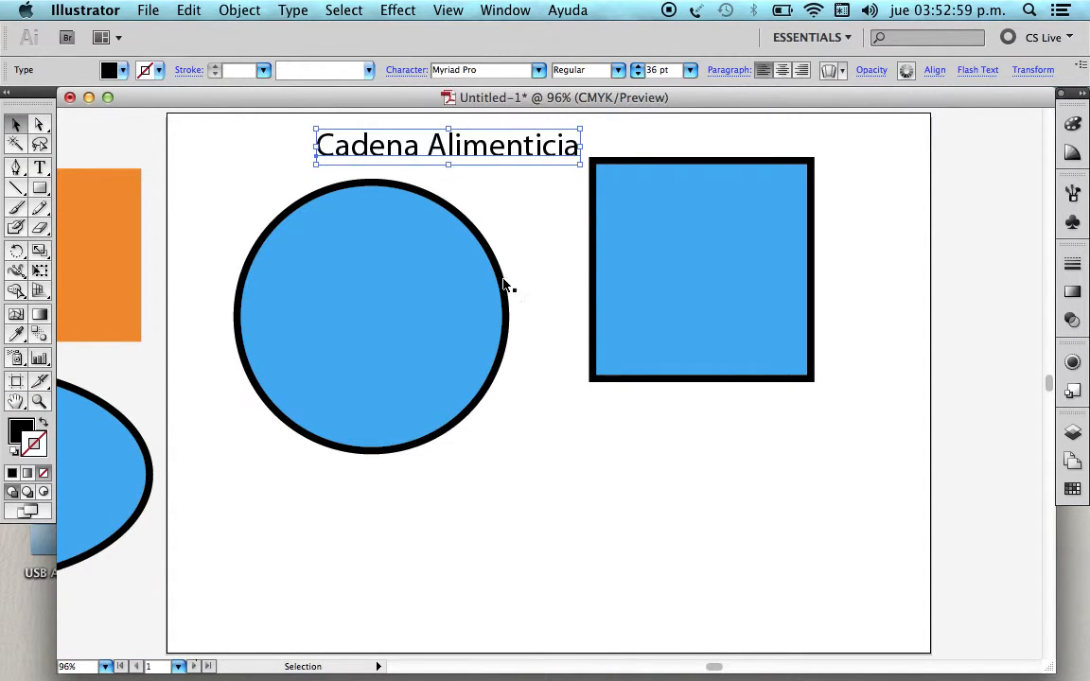
{"action": "left_click_drag", "start_coordinate": [217, 257], "coordinate": [727, 445]}
{"action": "left_click_drag", "start_coordinate": [695, 310], "coordinate": [695, 498]}
{"action": "left_click", "coordinate": [881, 358]}
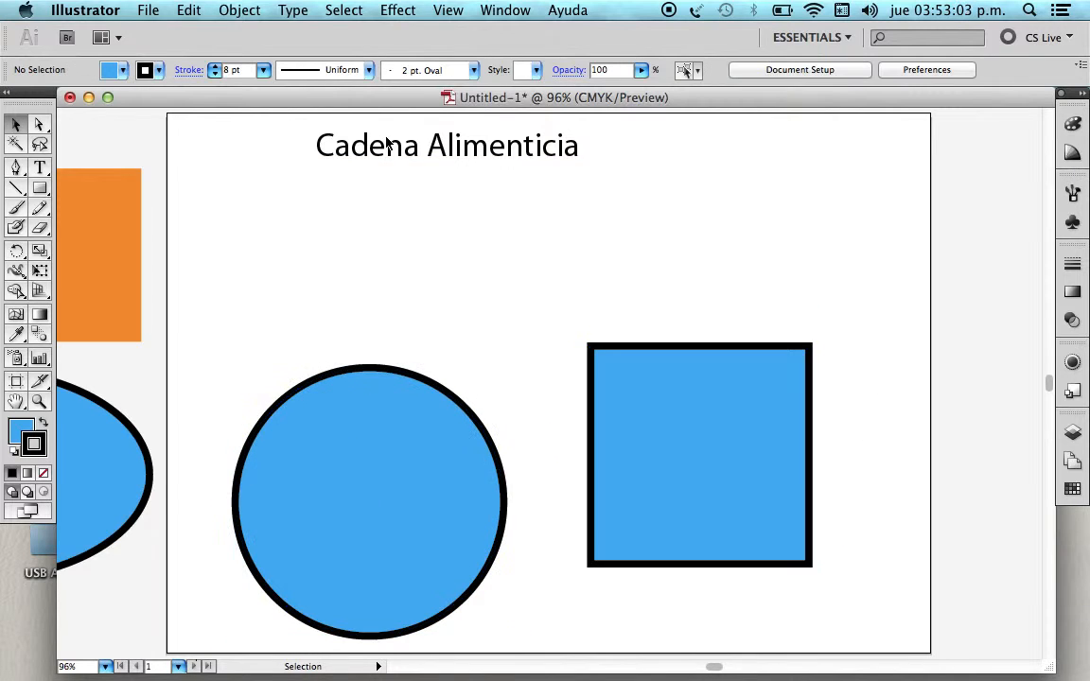
Step: Scale the title text up proportionally to about 61.45 pt and deselect it
{"action": "left_click", "coordinate": [481, 157]}
{"action": "left_click_drag", "start_coordinate": [580, 165], "coordinate": [768, 248]}
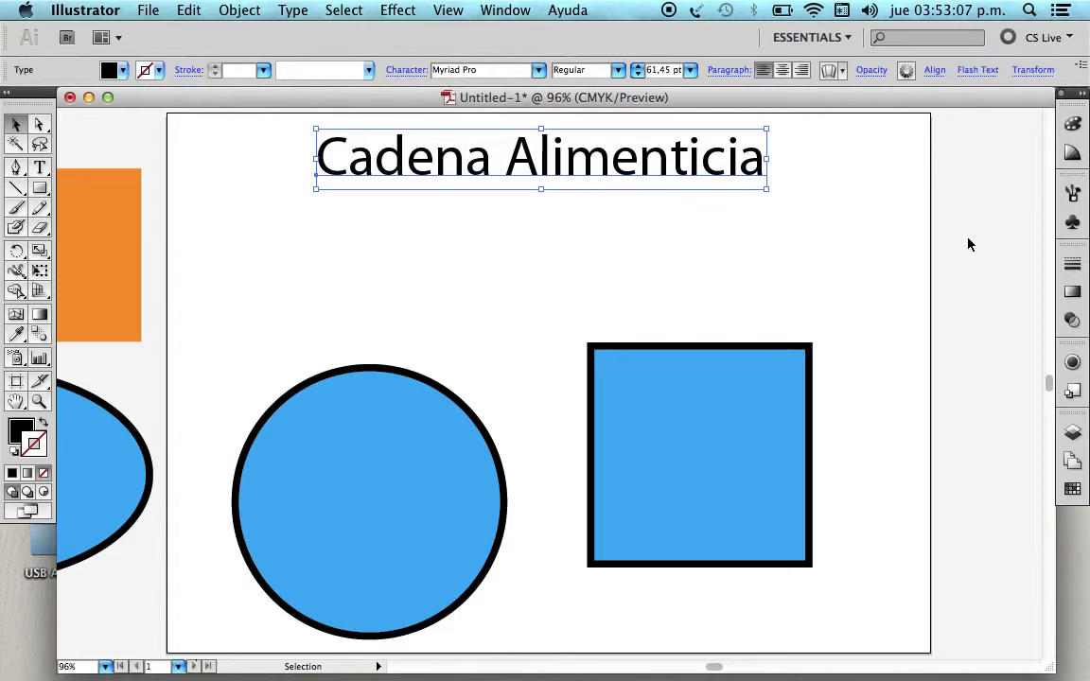
{"action": "left_click", "coordinate": [672, 285]}
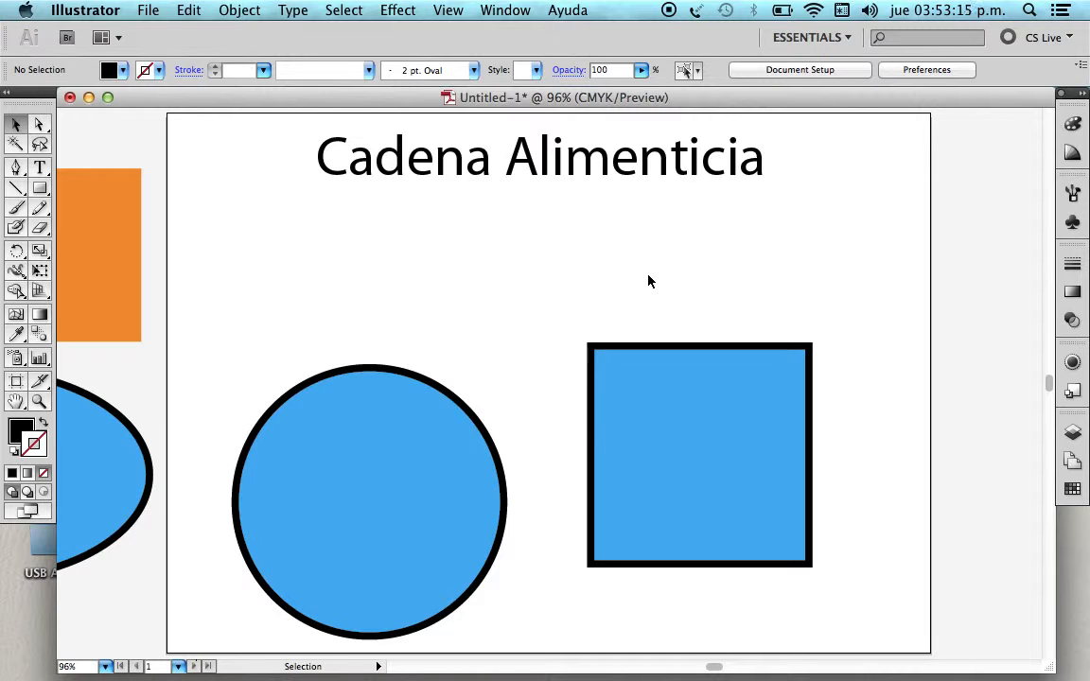
Step: Move the blue square to the artboard's upper right area, just below the title
{"action": "mouse_move", "coordinate": [884, 678]}
{"action": "left_click", "coordinate": [747, 423]}
{"action": "left_click_drag", "start_coordinate": [747, 423], "coordinate": [811, 325]}
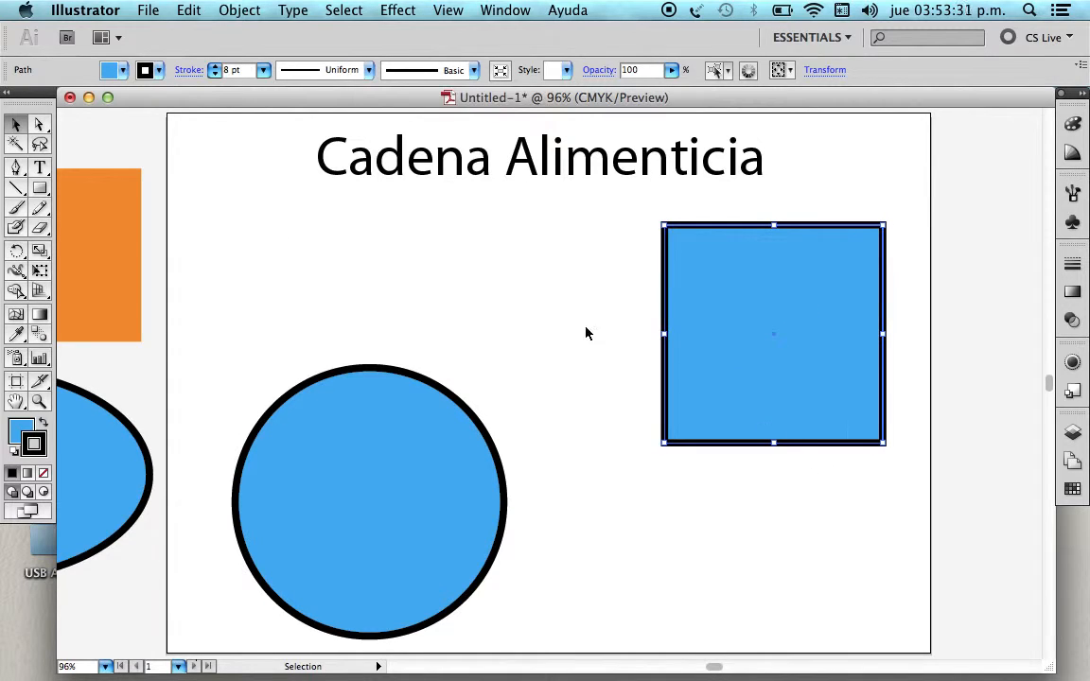
Step: Add the five filler text lines "hsnznnlxascc", "dvvsdvvsv", "ccsdccdcsc", "vsdcssdcc" and "sdasasasass" over the square at 36 pt and nudge them left
{"action": "left_click", "coordinate": [39, 167]}
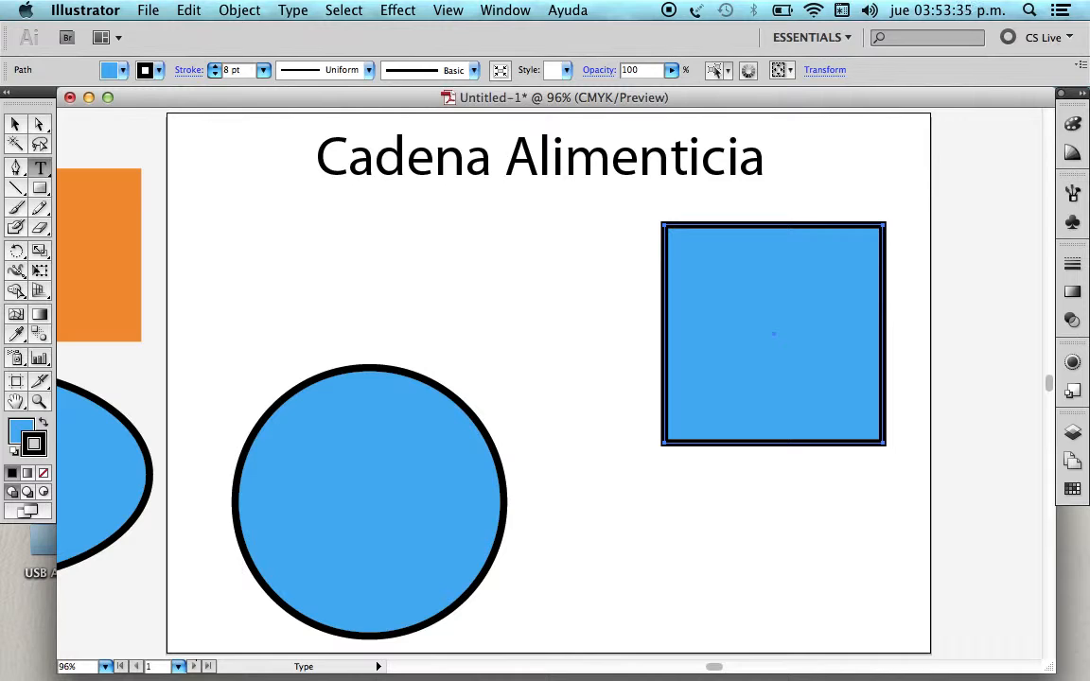
{"action": "left_click", "coordinate": [695, 237]}
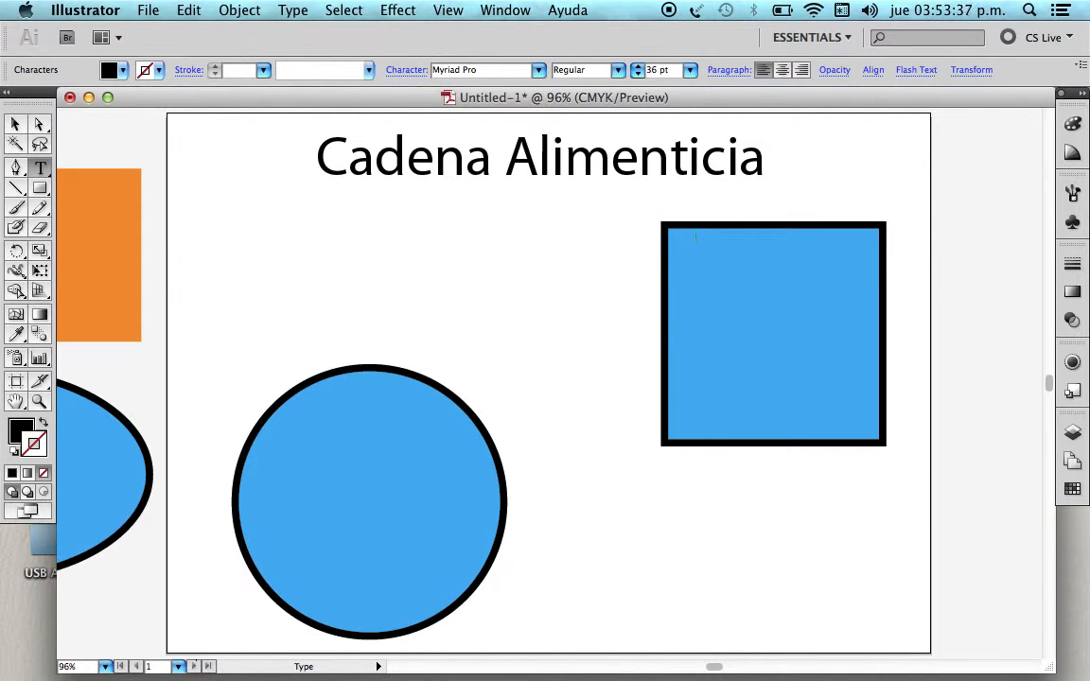
{"action": "type", "text": "hsnznnl"}
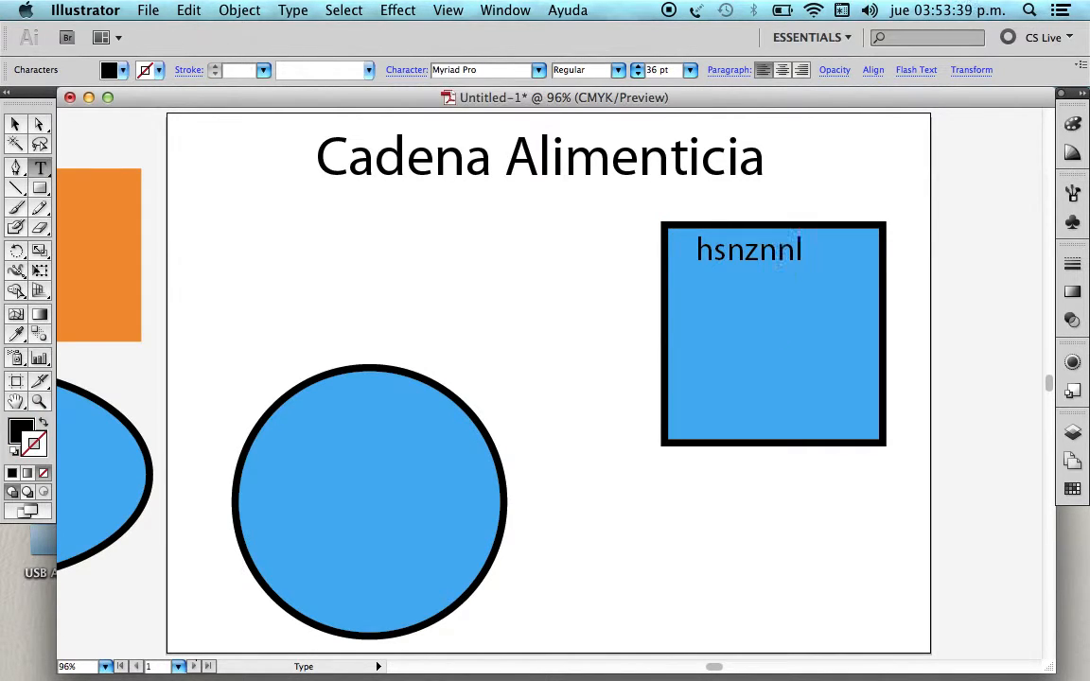
{"action": "type", "text": "xascc"}
{"action": "key", "text": "Return"}
{"action": "type", "text": "dvv"}
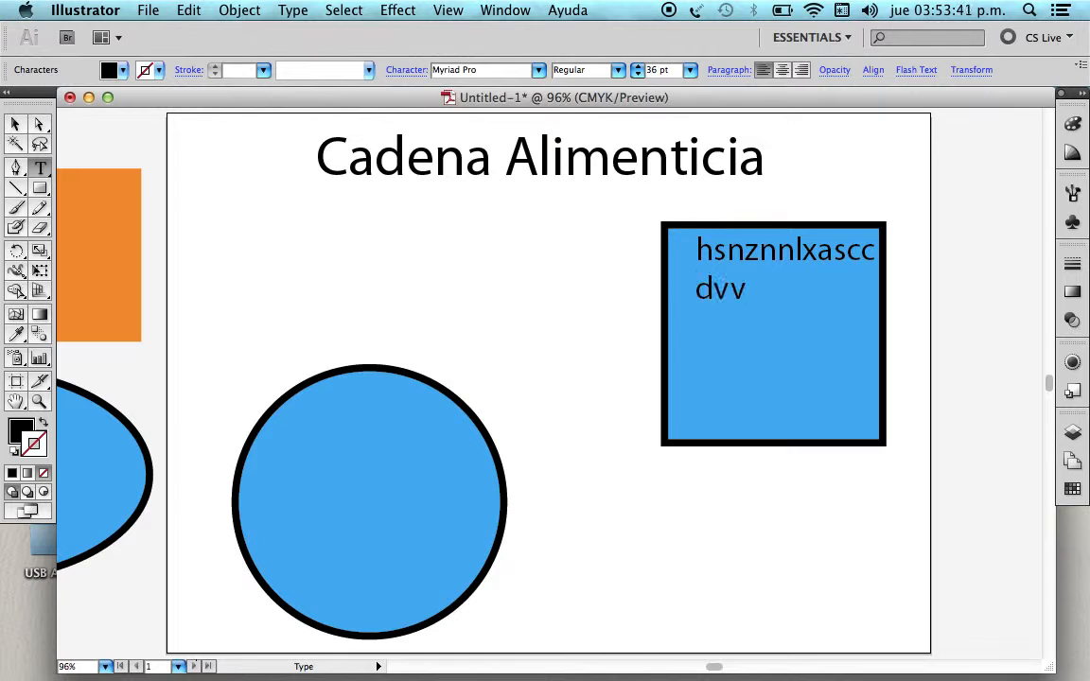
{"action": "type", "text": "sdvvsv"}
{"action": "key", "text": "Return"}
{"action": "type", "text": "ccsdccdcsc"}
{"action": "key", "text": "Return"}
{"action": "type", "text": "vsdcssdcc"}
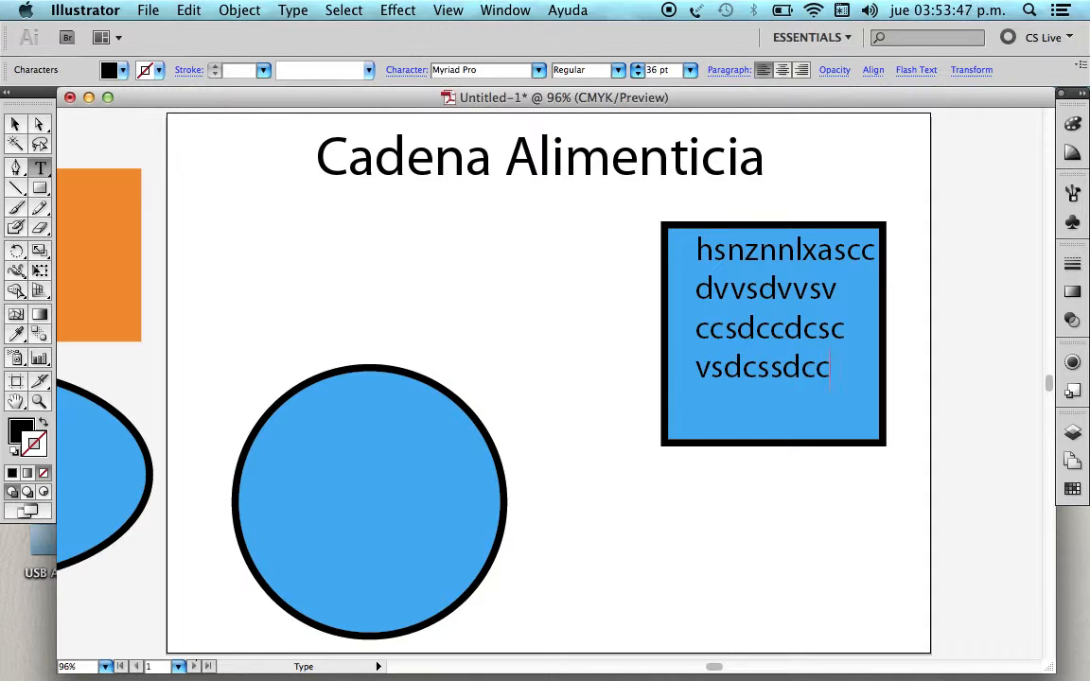
{"action": "key", "text": "Return"}
{"action": "type", "text": "sdasasasass"}
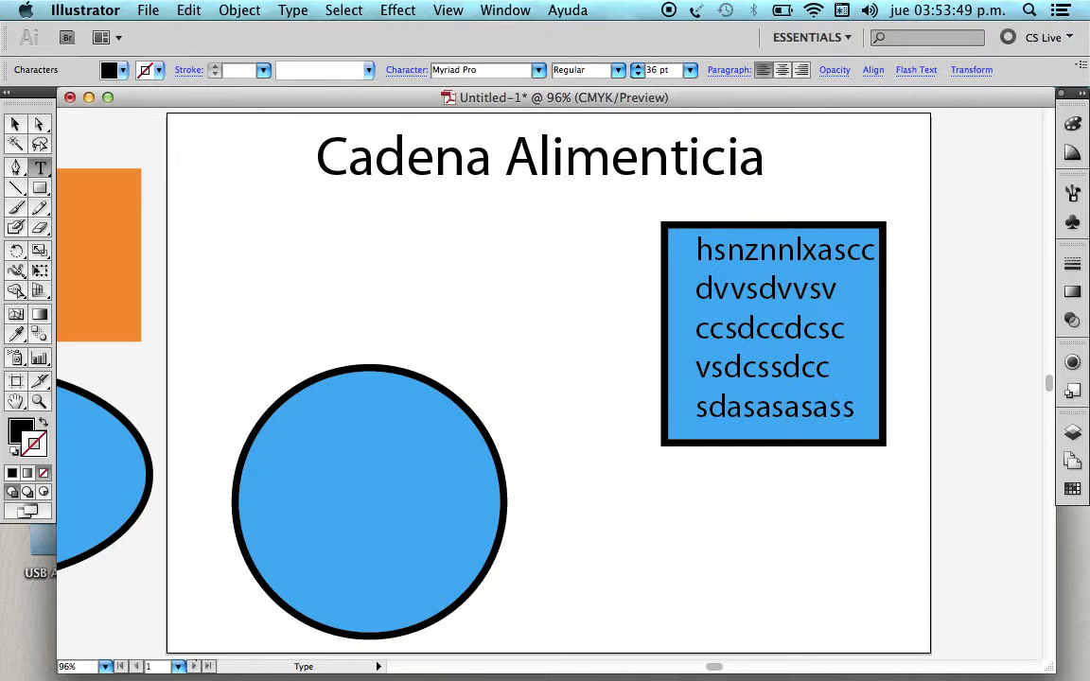
{"action": "left_click", "coordinate": [15, 124]}
{"action": "left_click_drag", "start_coordinate": [835, 250], "coordinate": [826, 252]}
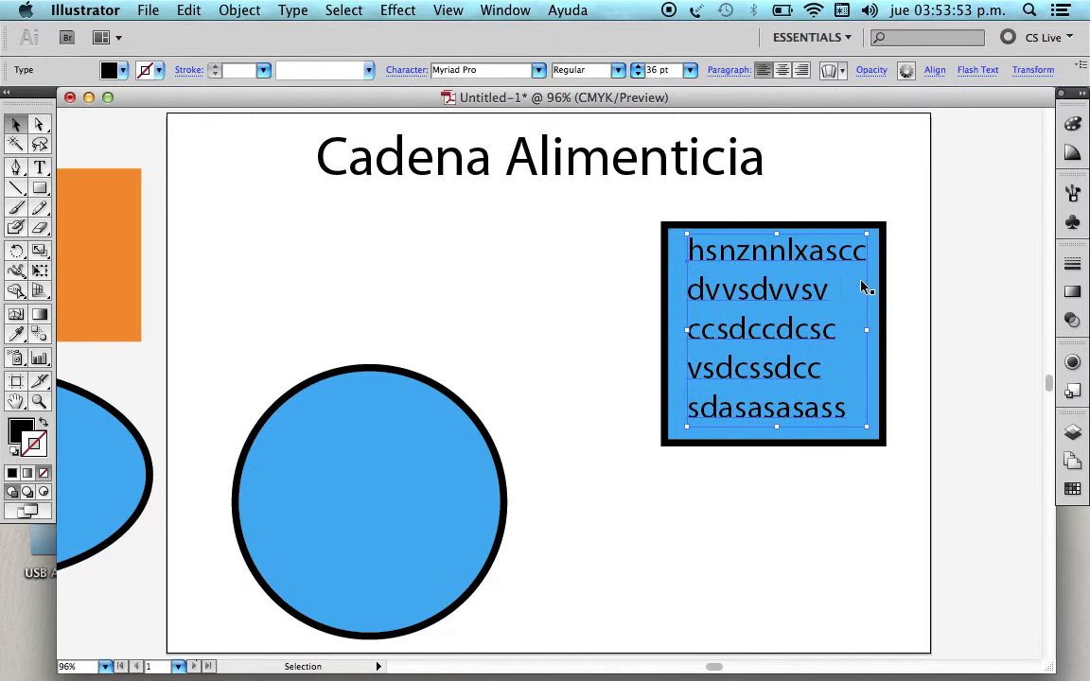
Step: Move the blue circle off the artboard onto the pasteboard, directly below the ellipse
{"action": "left_click", "coordinate": [472, 608]}
{"action": "left_click", "coordinate": [434, 524], "text": "alt+super"}
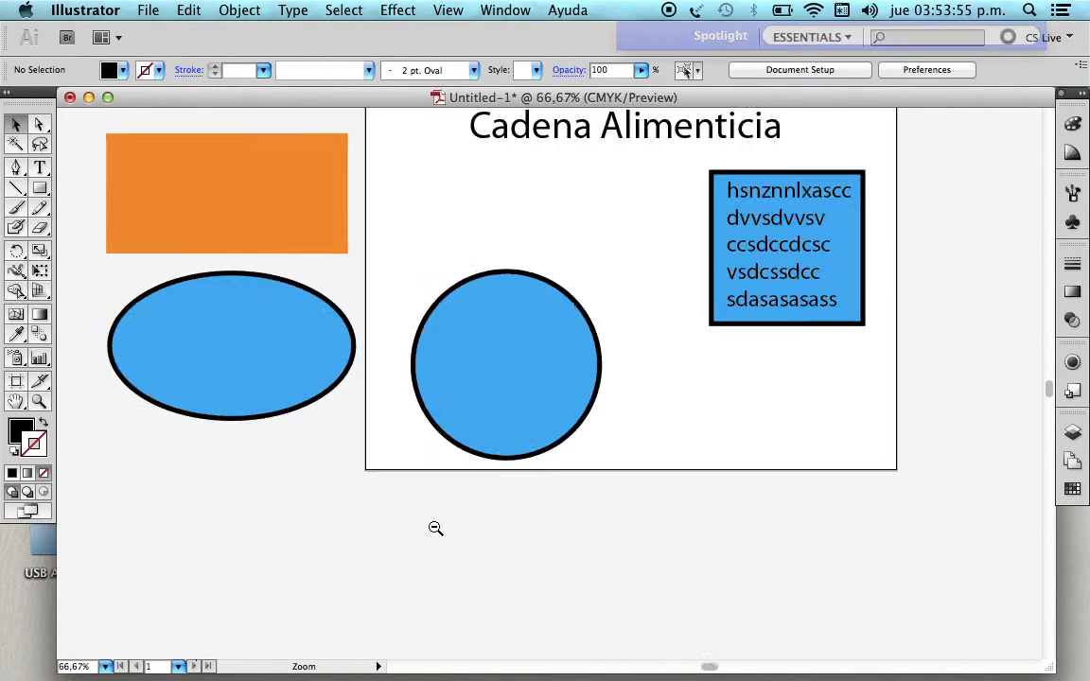
{"action": "left_click", "coordinate": [572, 382], "text": "alt+super"}
{"action": "left_click_drag", "start_coordinate": [572, 382], "coordinate": [531, 447]}
{"action": "left_click_drag", "start_coordinate": [312, 118], "coordinate": [372, 386]}
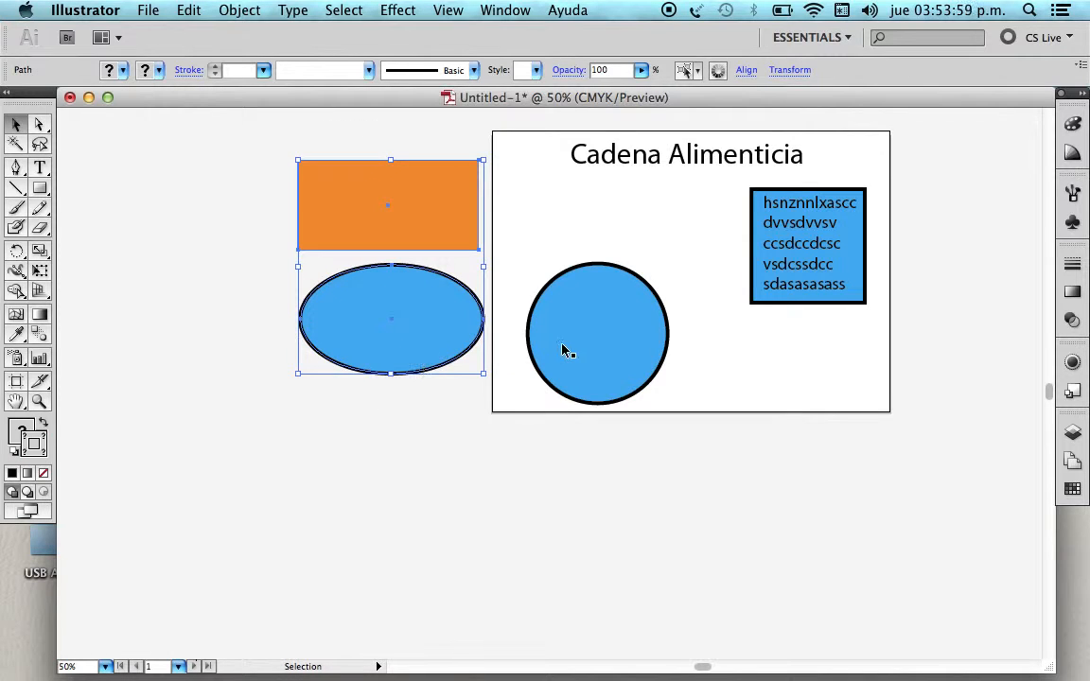
{"action": "left_click", "coordinate": [652, 246]}
{"action": "left_click_drag", "start_coordinate": [948, 350], "coordinate": [399, 421]}
{"action": "left_click_drag", "start_coordinate": [676, 410], "coordinate": [526, 503]}
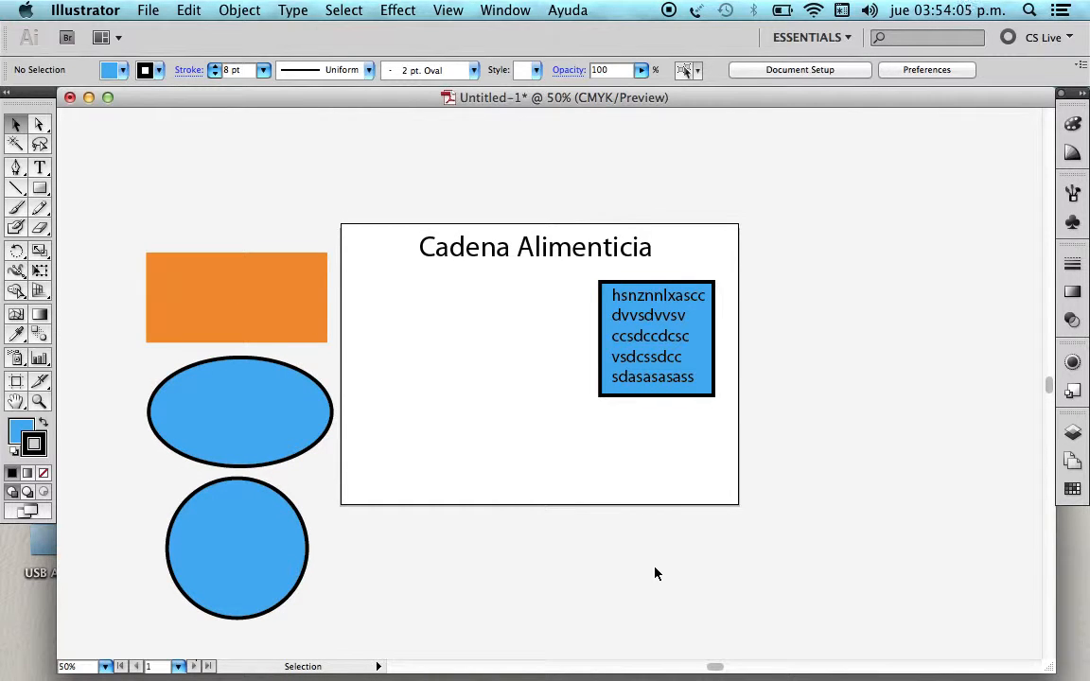
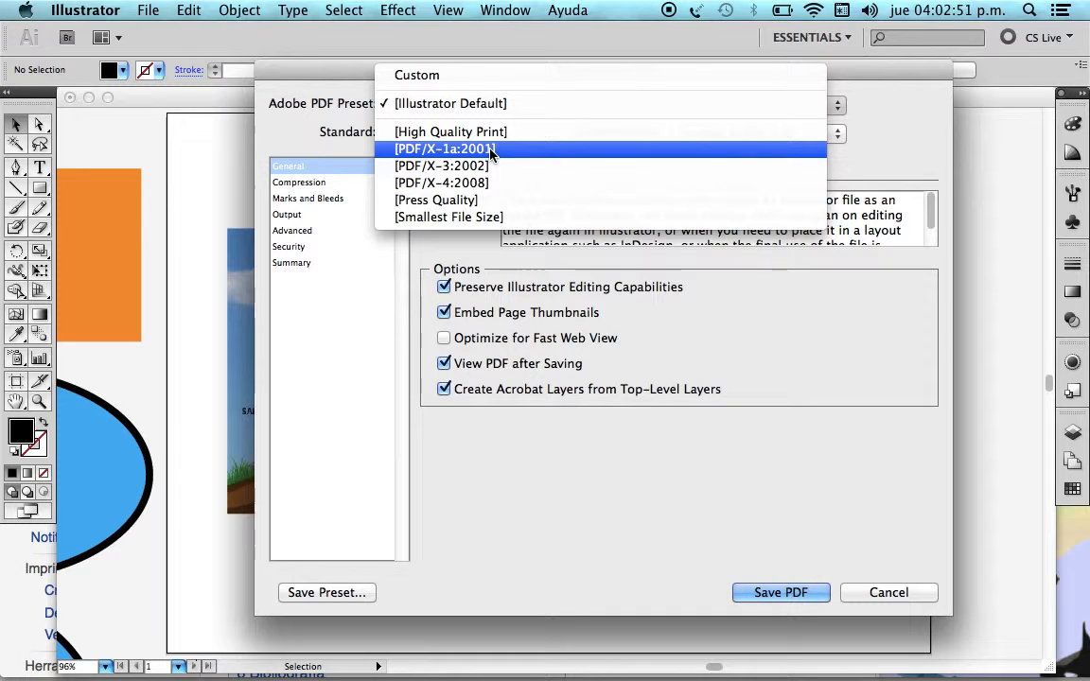
Step: Save the document as a PDF with the PDF/X-1a:2001 preset and View PDF after Saving enabled, accepting the reduced editing features
{"action": "left_click", "coordinate": [445, 148]}
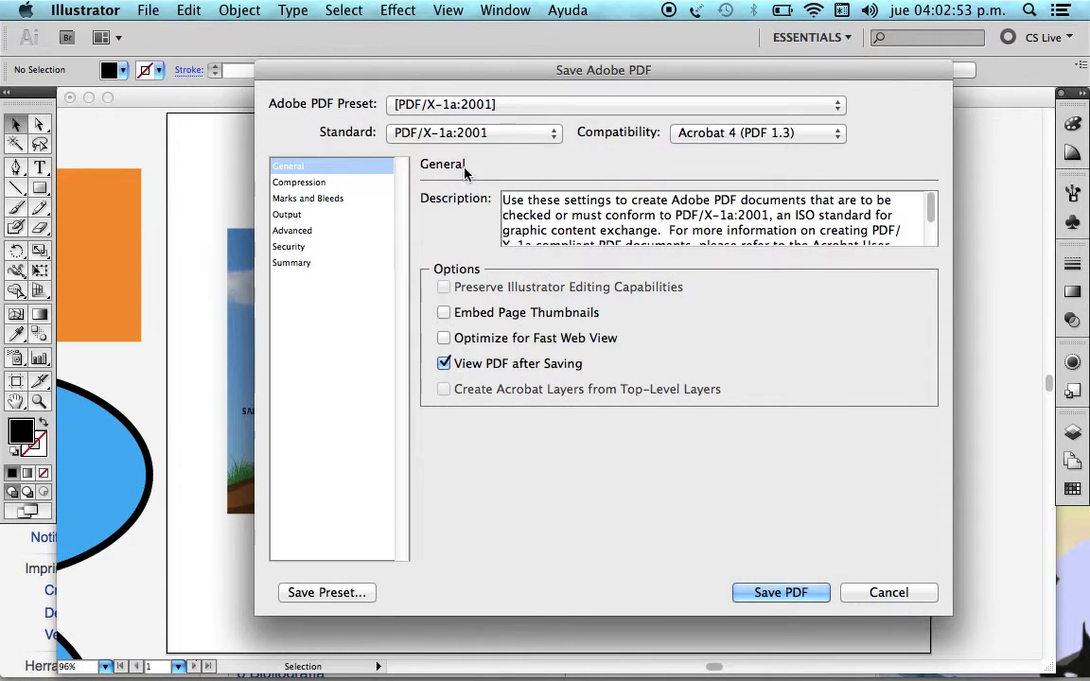
{"action": "left_click", "coordinate": [464, 104]}
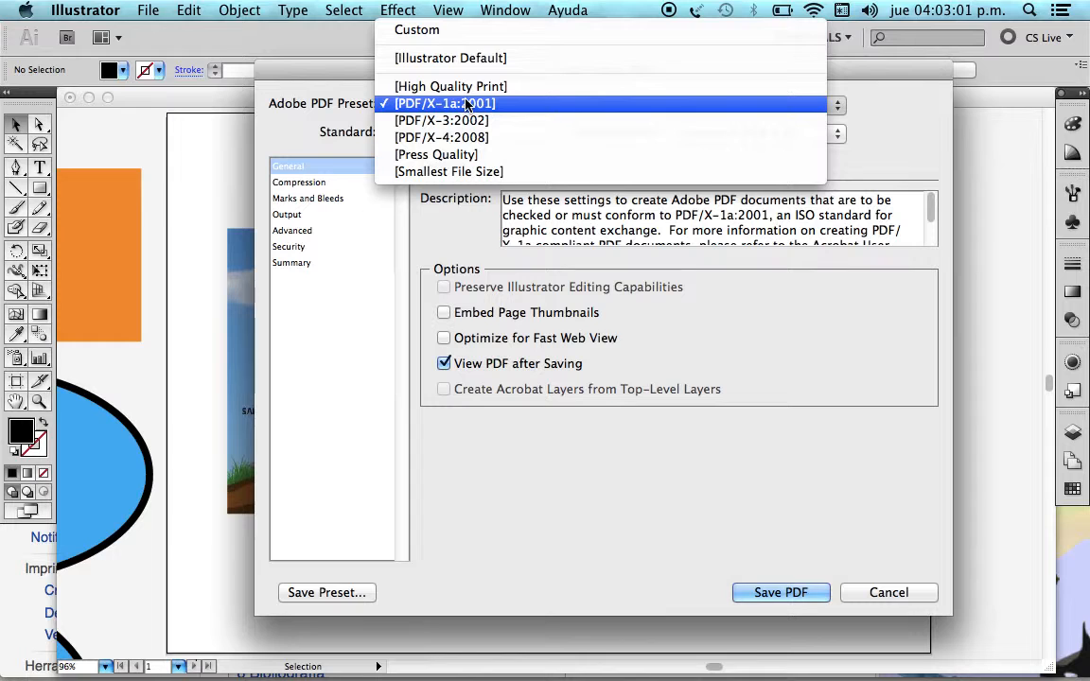
{"action": "left_click", "coordinate": [502, 104]}
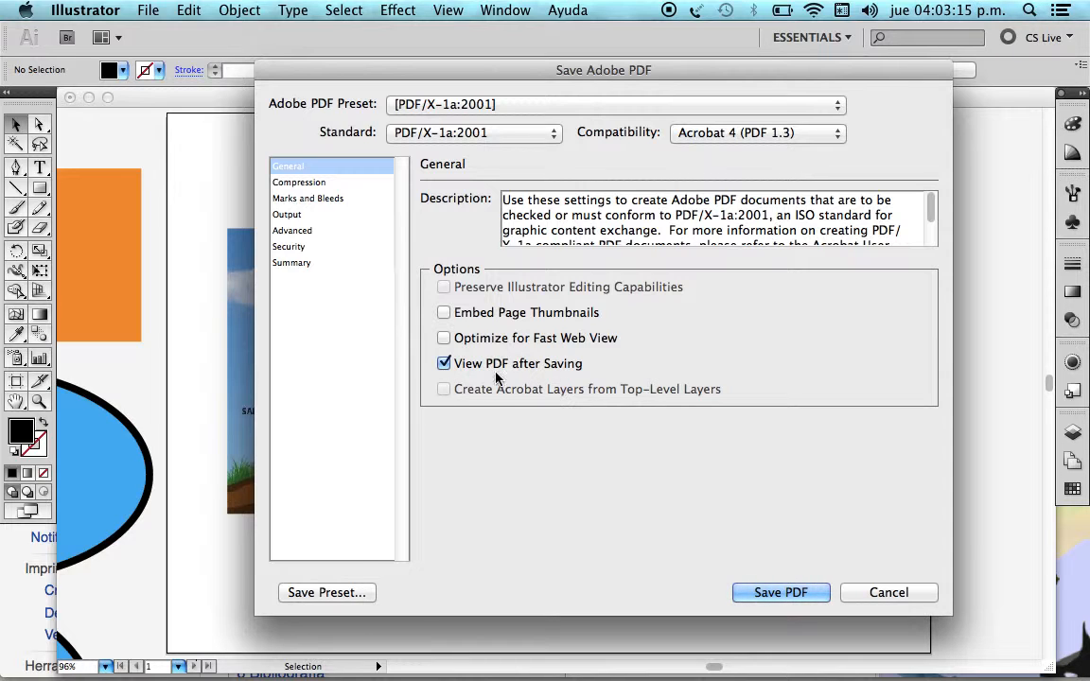
{"action": "left_click", "coordinate": [803, 590]}
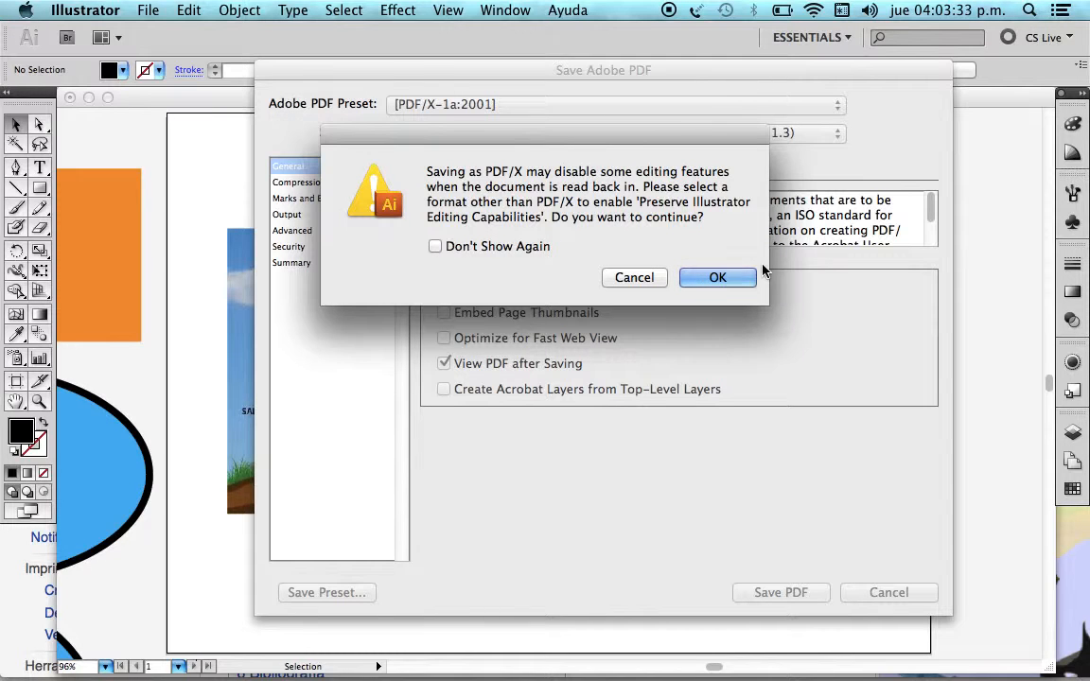
{"action": "left_click", "coordinate": [725, 277]}
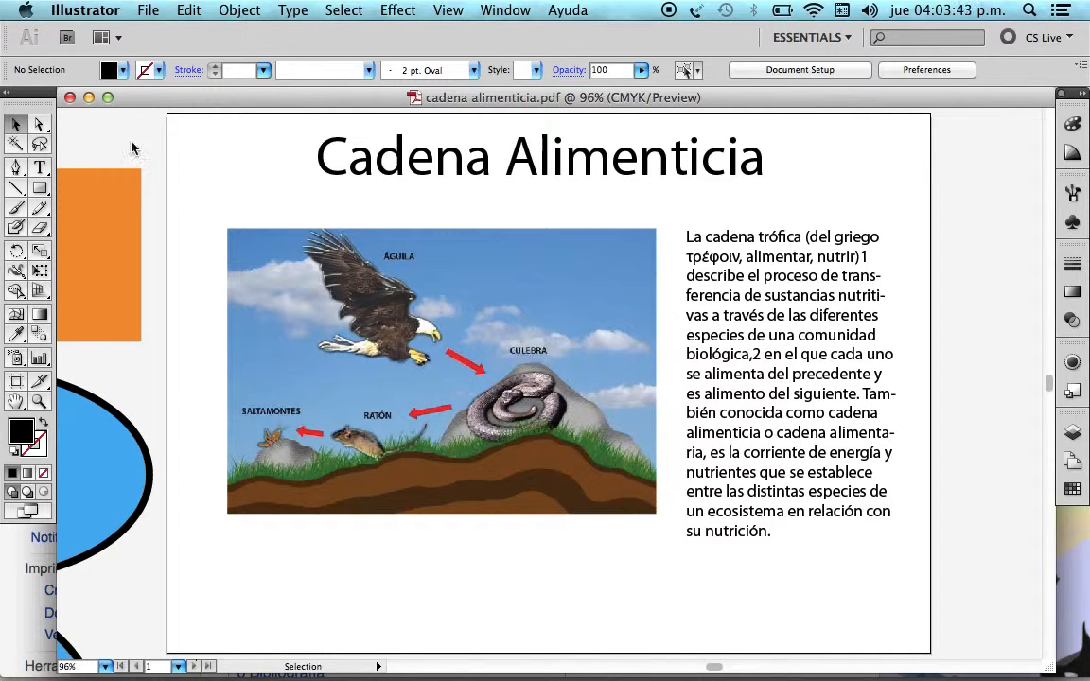
Step: Close the Illustrator document and the Acrobat windows after viewing the exported PDF, and minimize Firefox to reach the desktop
{"action": "left_click", "coordinate": [70, 99]}
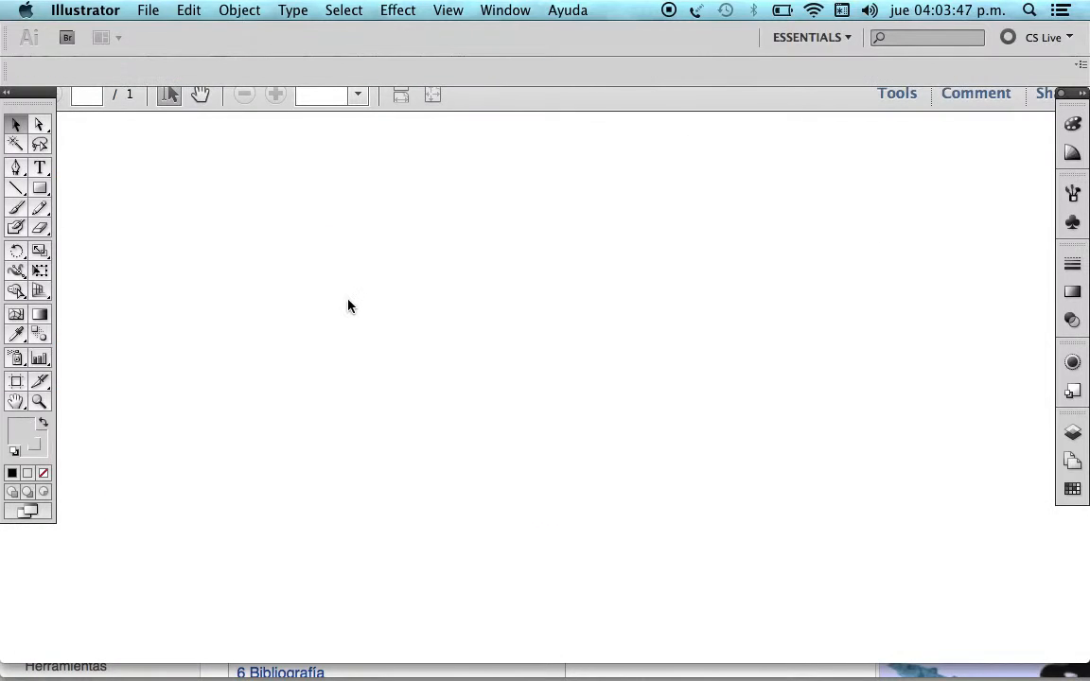
{"action": "left_click", "coordinate": [344, 303]}
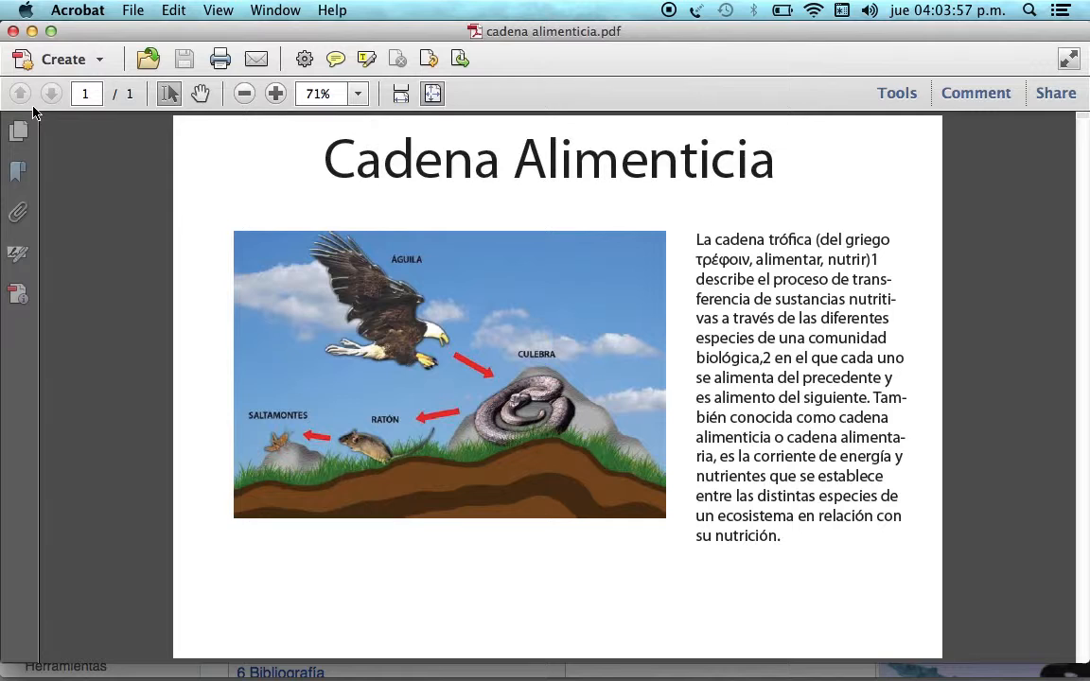
{"action": "key", "text": "super+w"}
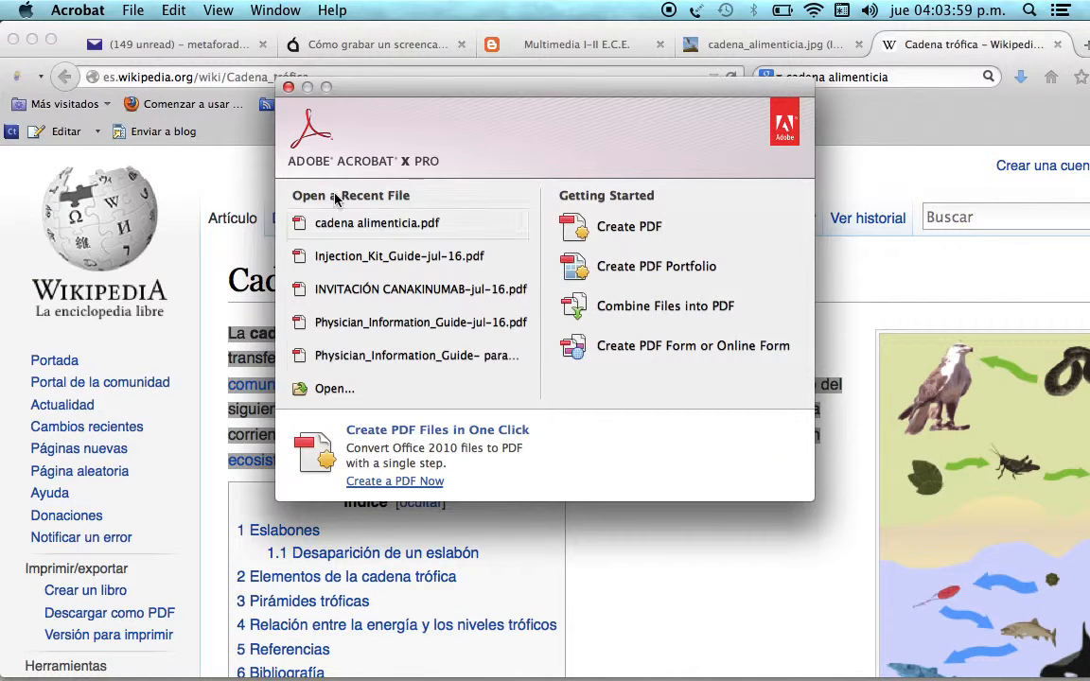
{"action": "key", "text": "super+w"}
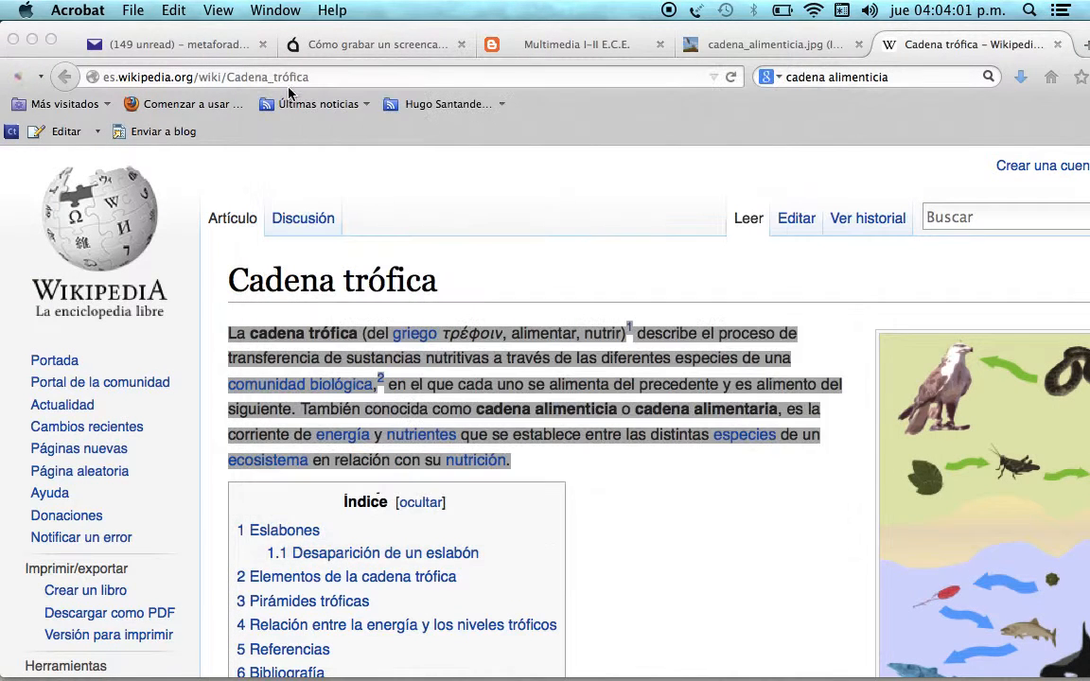
{"action": "left_click", "coordinate": [85, 38]}
{"action": "left_click", "coordinate": [35, 39]}
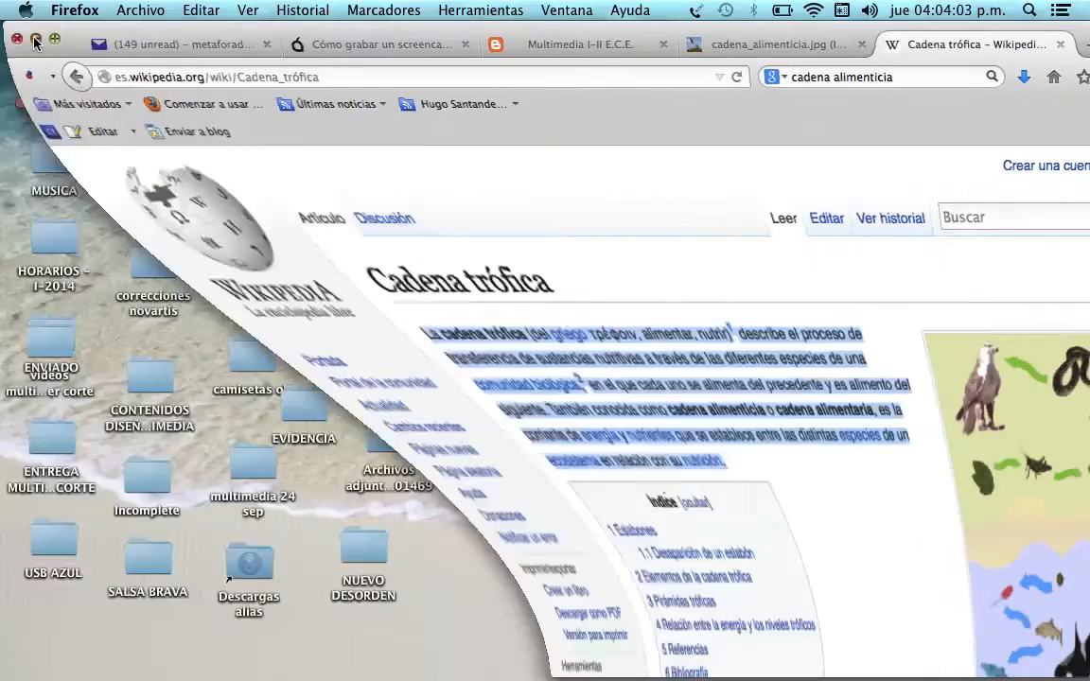
Step: Arrange cadena_alimenticia.jpg, cadena alimenticia.ai, cadena-alimenticia.jpg and cadena alimenticia.pdf in one column on the empty part of the desktop
{"action": "left_click_drag", "start_coordinate": [1035, 54], "coordinate": [758, 85]}
{"action": "left_click", "coordinate": [871, 328]}
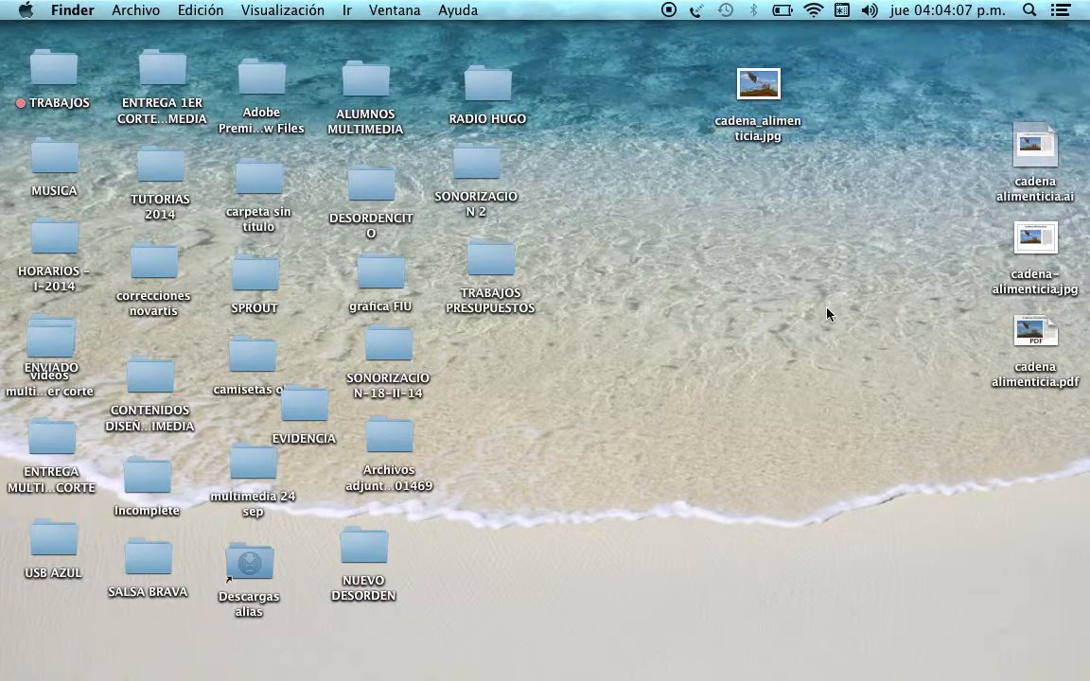
{"action": "left_click_drag", "start_coordinate": [1056, 149], "coordinate": [778, 230]}
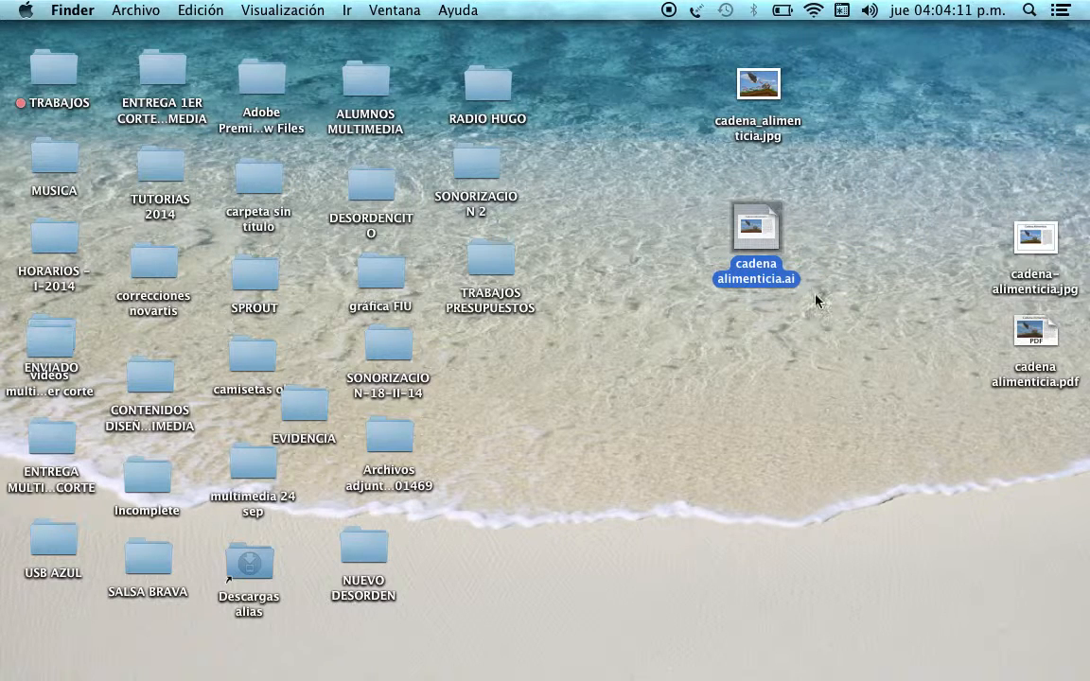
{"action": "left_click_drag", "start_coordinate": [1033, 237], "coordinate": [749, 378]}
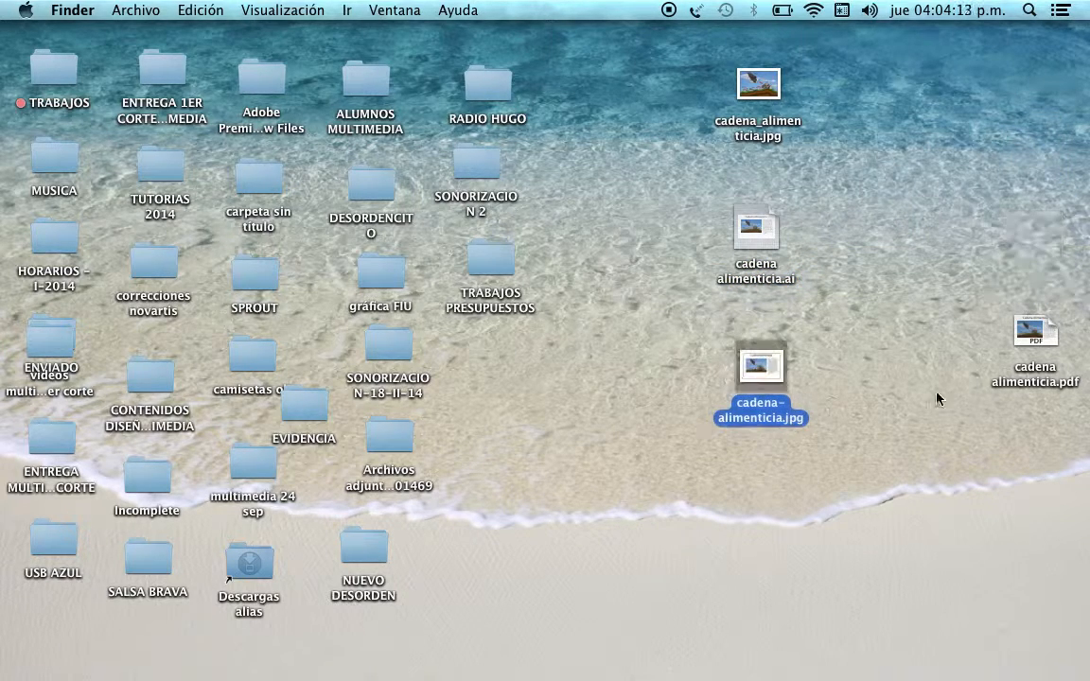
{"action": "left_click_drag", "start_coordinate": [1045, 345], "coordinate": [781, 477]}
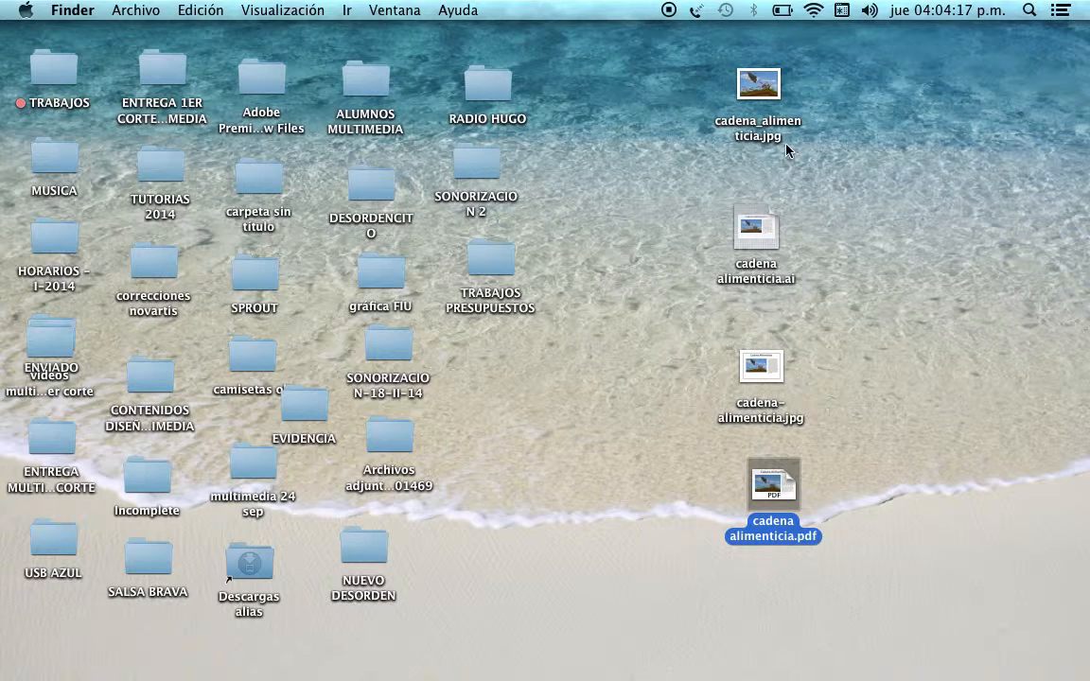
Step: Select the four food chain files on the desktop and open their information windows
{"action": "left_click_drag", "start_coordinate": [884, 62], "coordinate": [748, 531]}
{"action": "left_click", "coordinate": [891, 100]}
{"action": "left_click_drag", "start_coordinate": [856, 61], "coordinate": [691, 586]}
{"action": "left_click", "coordinate": [906, 106]}
{"action": "left_click_drag", "start_coordinate": [849, 60], "coordinate": [688, 591]}
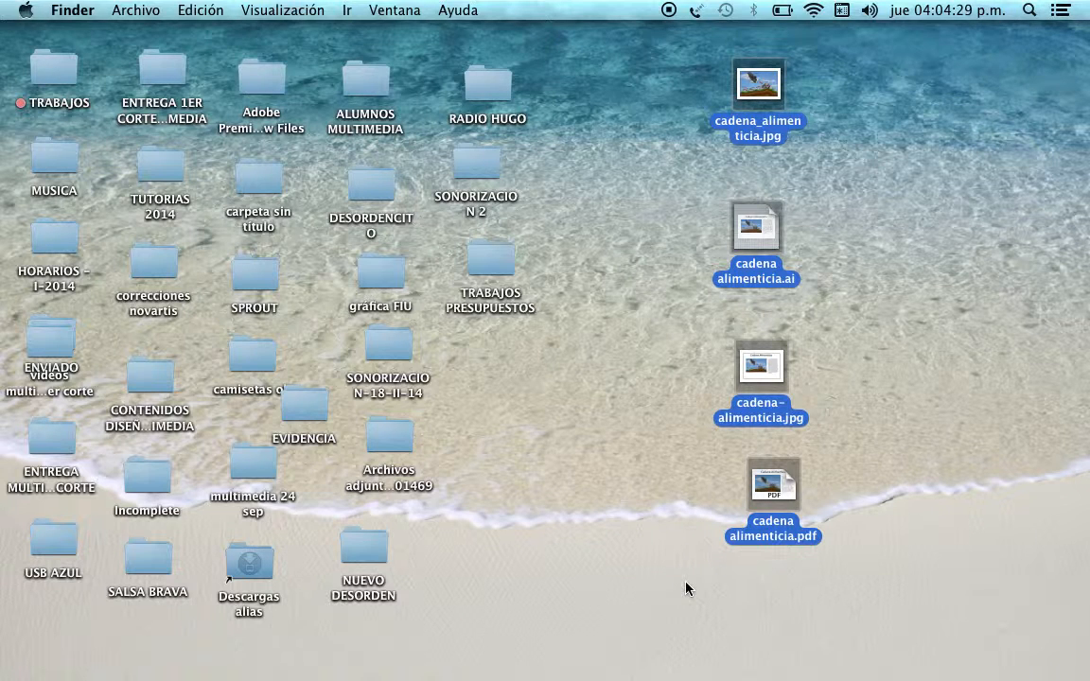
{"action": "key", "text": "shift+super+n"}
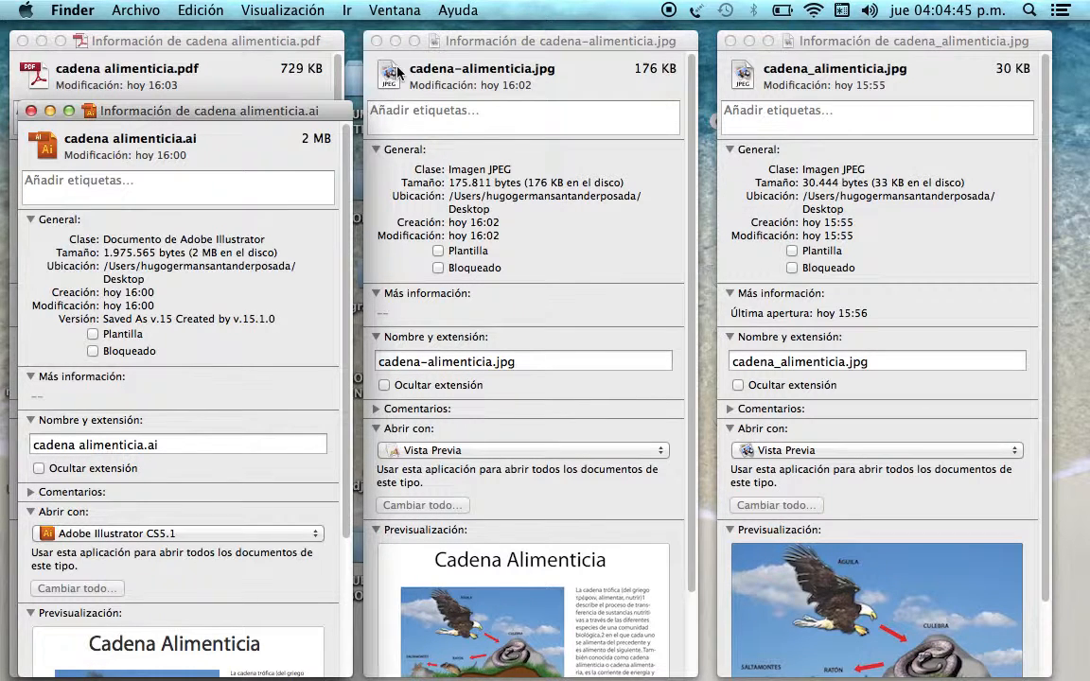
Step: Compare the sizes and file types of the AI, PDF and two JPG files, rearranging their information windows to see each one
{"action": "left_click", "coordinate": [478, 44]}
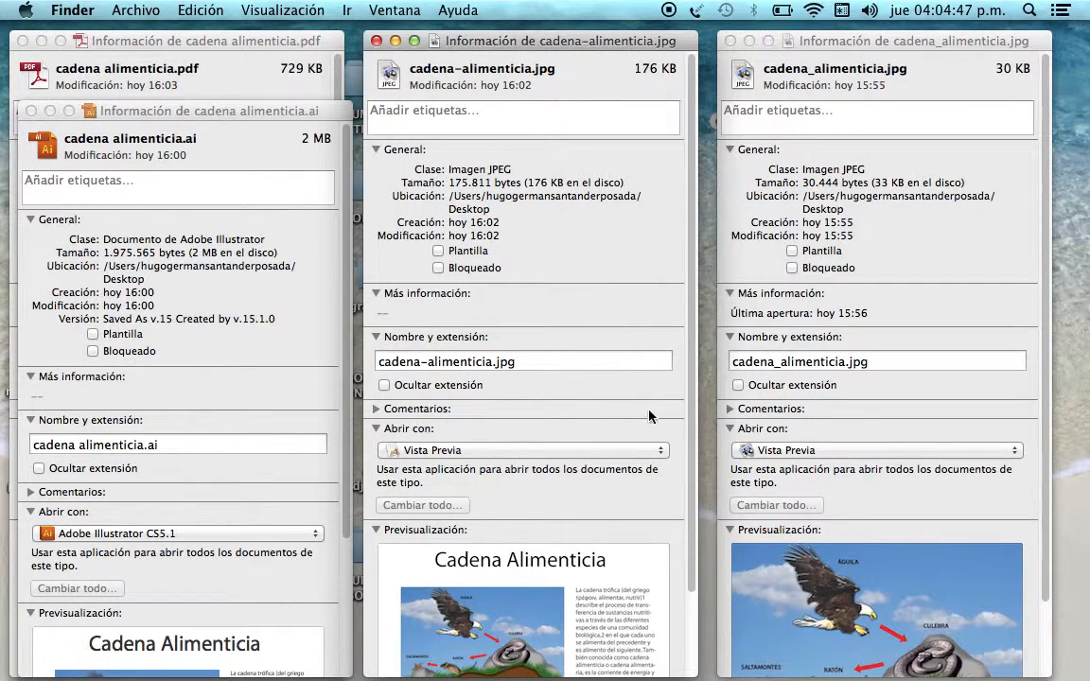
{"action": "scroll", "coordinate": [985, 537], "scroll_direction": "down", "scroll_amount": 1}
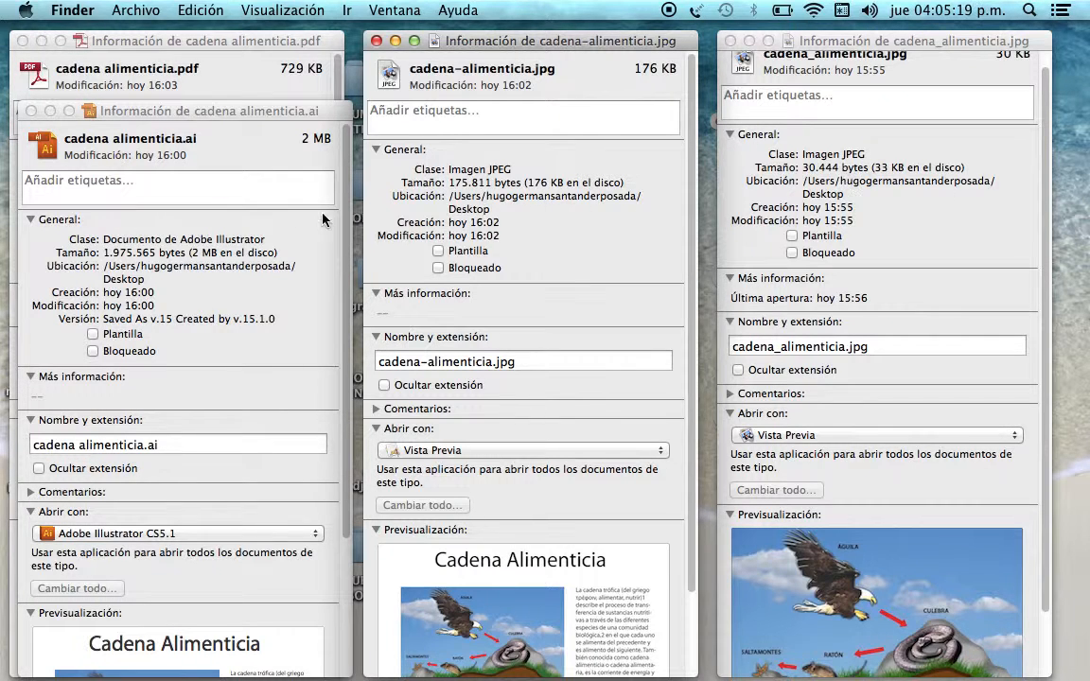
{"action": "left_click_drag", "start_coordinate": [229, 107], "coordinate": [550, 314]}
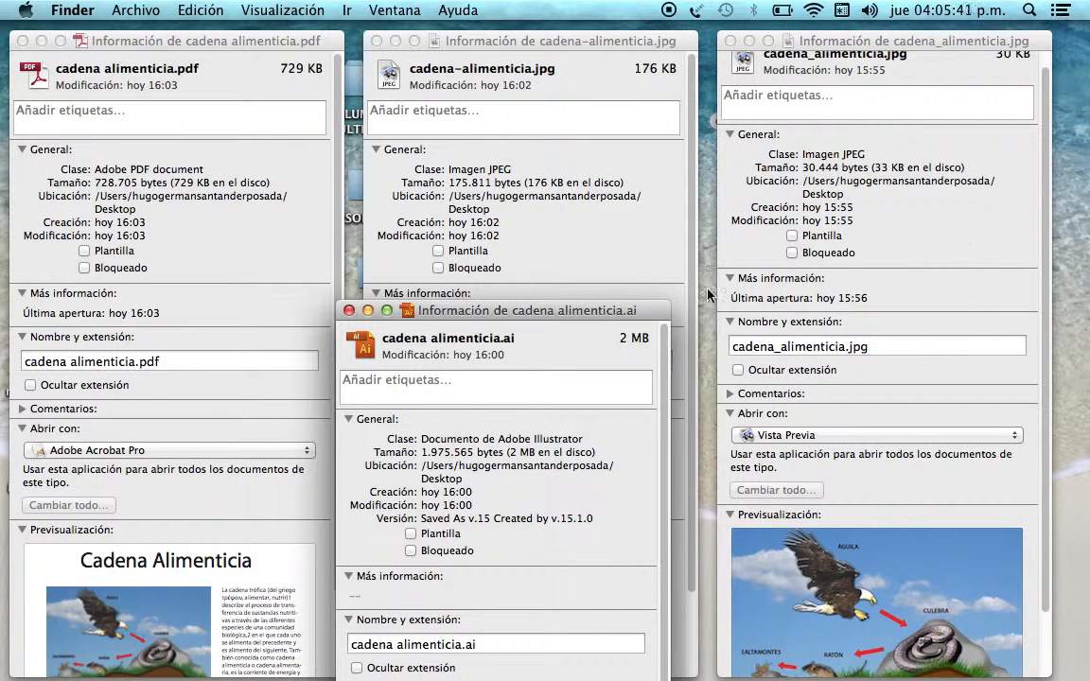
{"action": "left_click", "coordinate": [574, 229]}
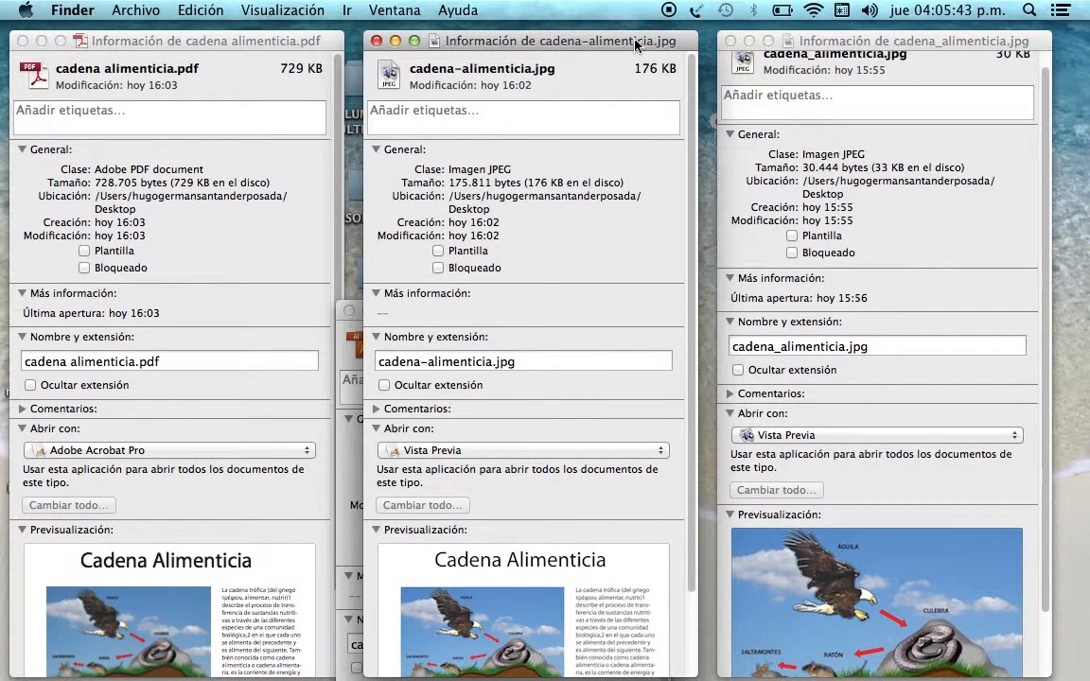
{"action": "left_click_drag", "start_coordinate": [563, 26], "coordinate": [565, 17]}
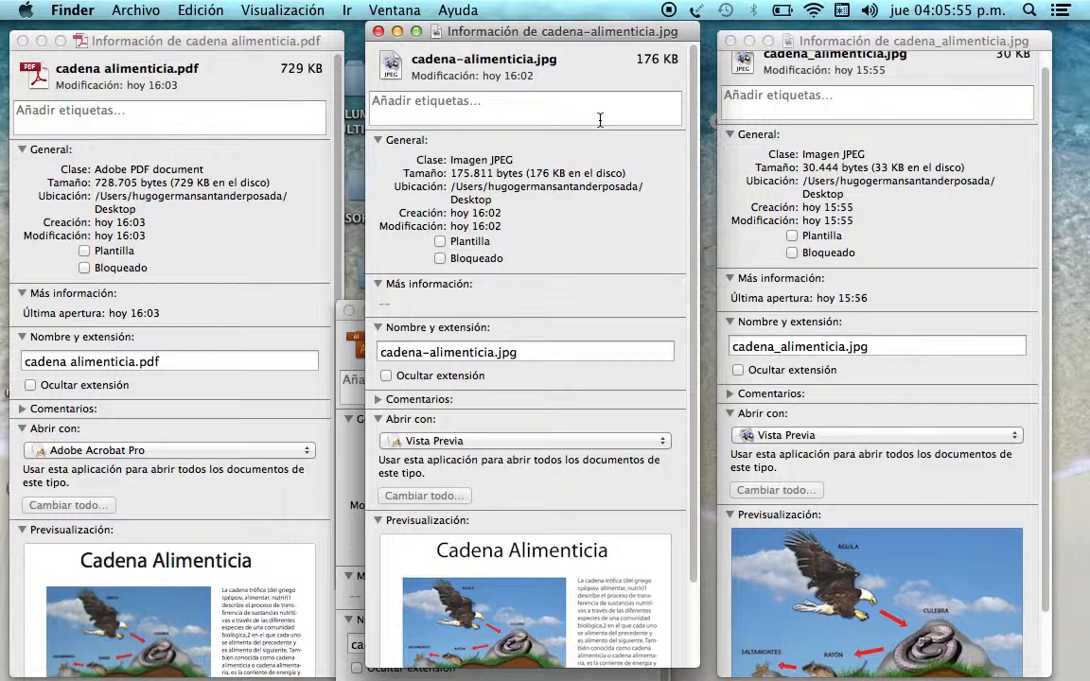
Step: Close the information windows of cadena-alimenticia.jpg, cadena alimenticia.pdf and cadena alimenticia.ai
{"action": "left_click", "coordinate": [378, 32]}
{"action": "left_click", "coordinate": [23, 41]}
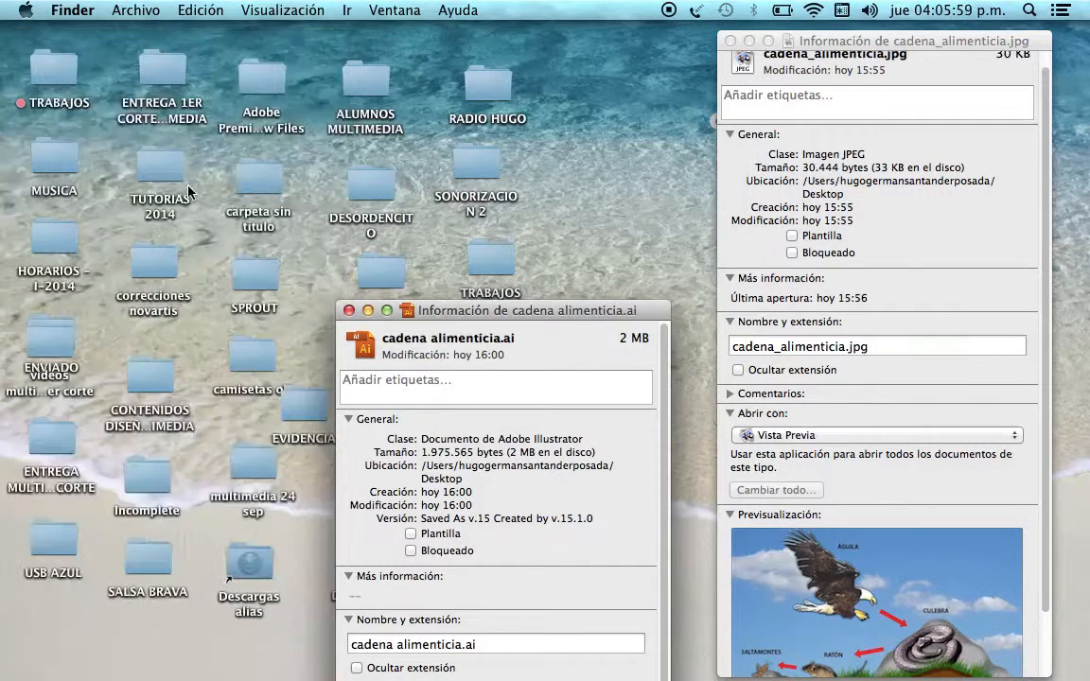
{"action": "left_click", "coordinate": [349, 311]}
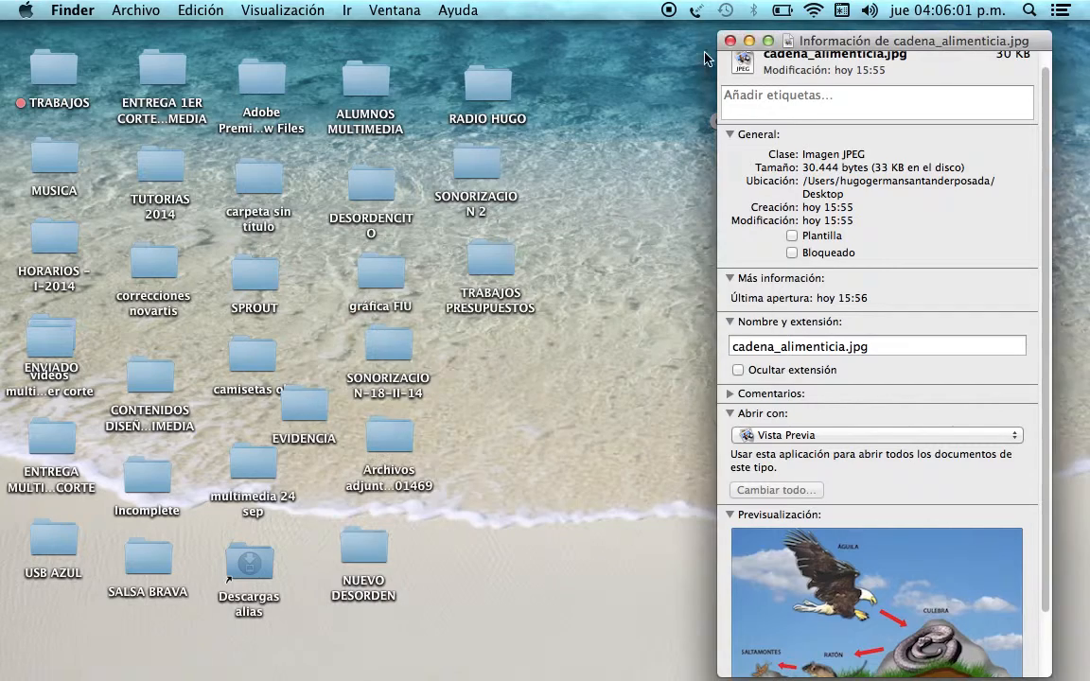
Step: Close the information window of cadena_alimenticia.jpg and clear the file selection on the desktop
{"action": "left_click", "coordinate": [730, 40]}
{"action": "left_click", "coordinate": [647, 166]}
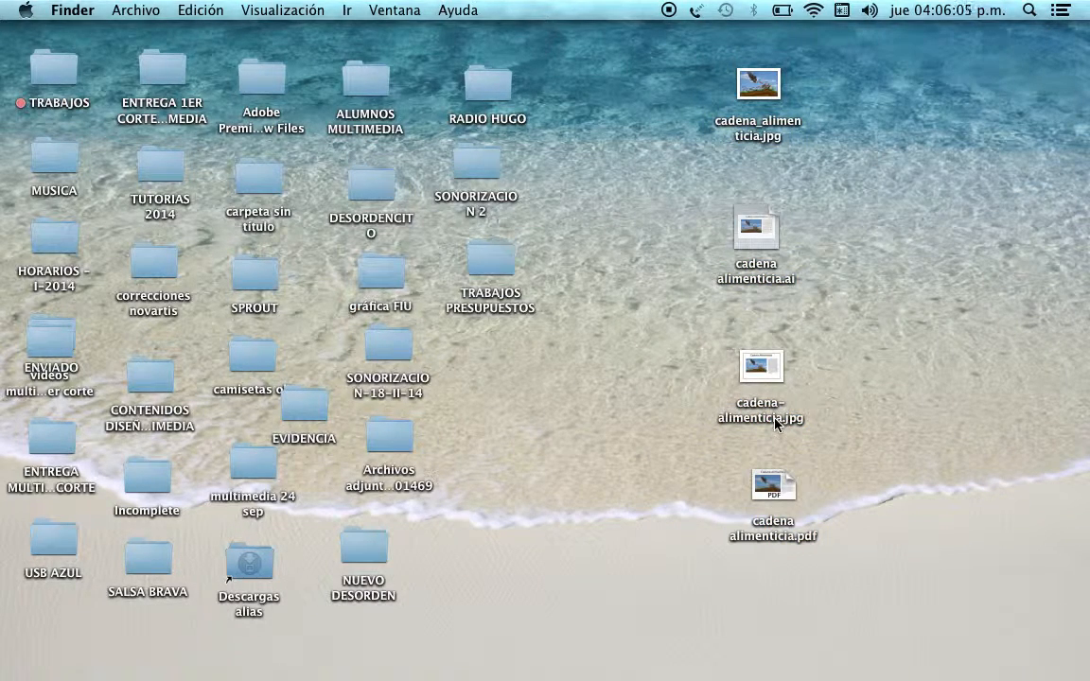
Step: Switch to Illustrator and look through its list of recently opened files for cadena alimenticia.ai
{"action": "mouse_move", "coordinate": [975, 675]}
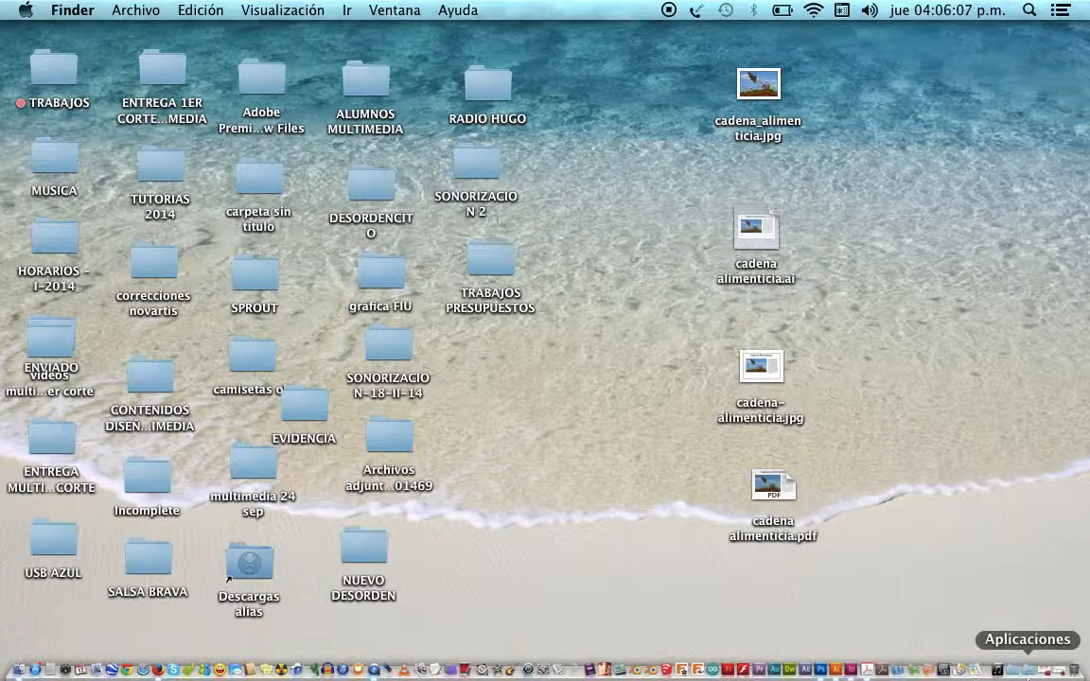
{"action": "left_click", "coordinate": [836, 668]}
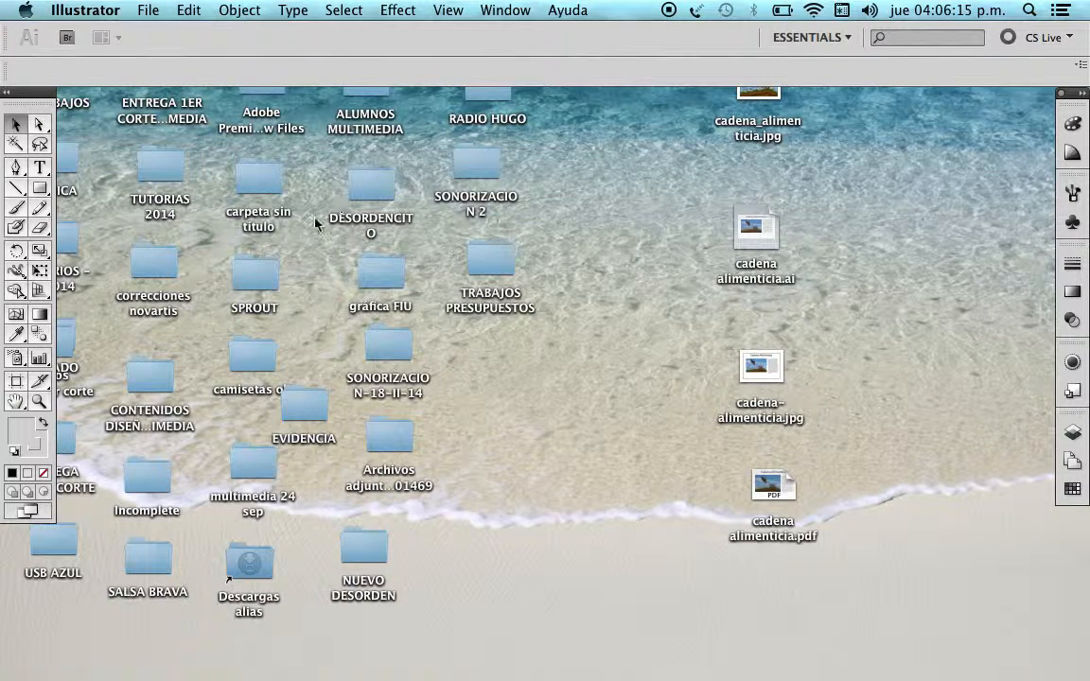
{"action": "left_click", "coordinate": [157, 10]}
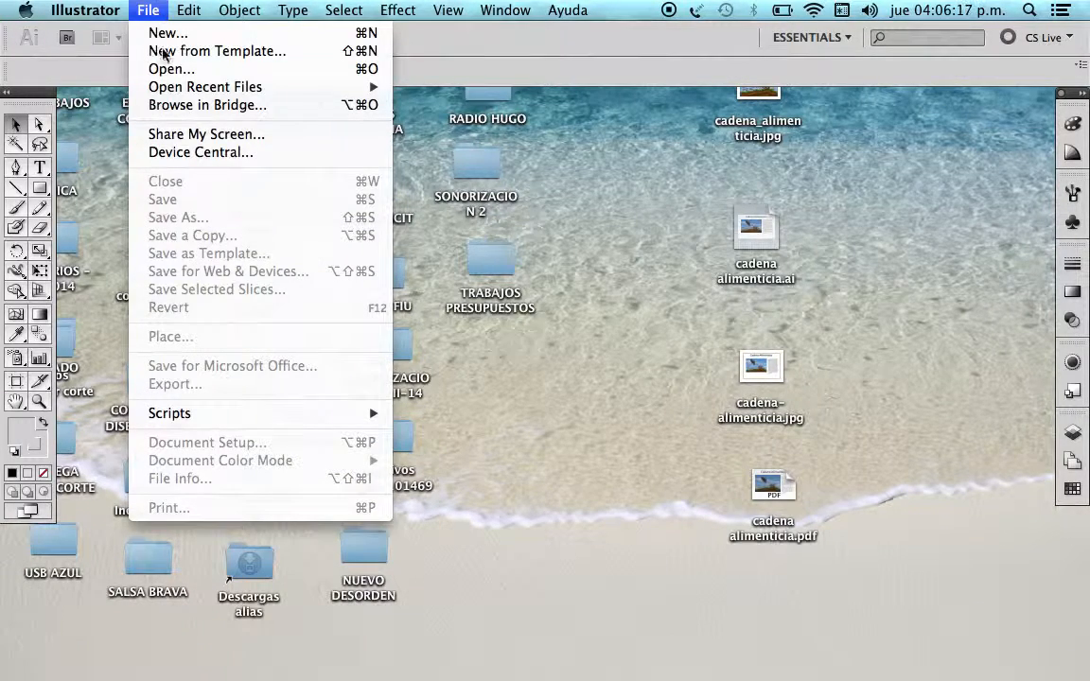
{"action": "mouse_move", "coordinate": [178, 95]}
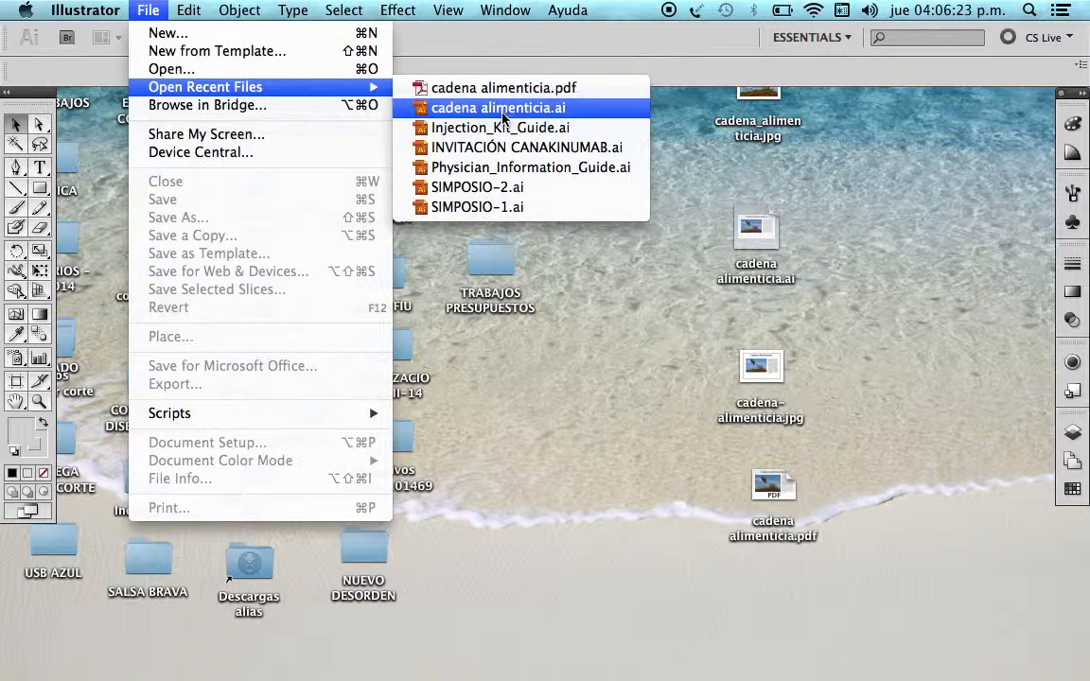
Step: Return to the desktop and open the cadena alimenticia.ai file from there in Illustrator
{"action": "left_click", "coordinate": [961, 241]}
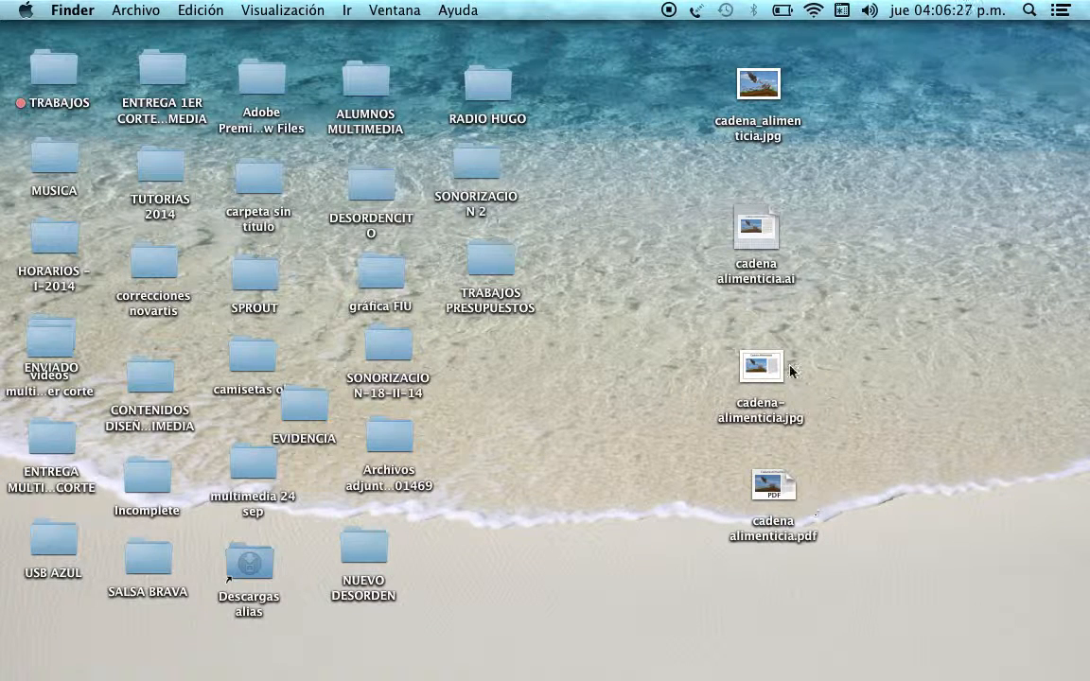
{"action": "double_click", "coordinate": [767, 231]}
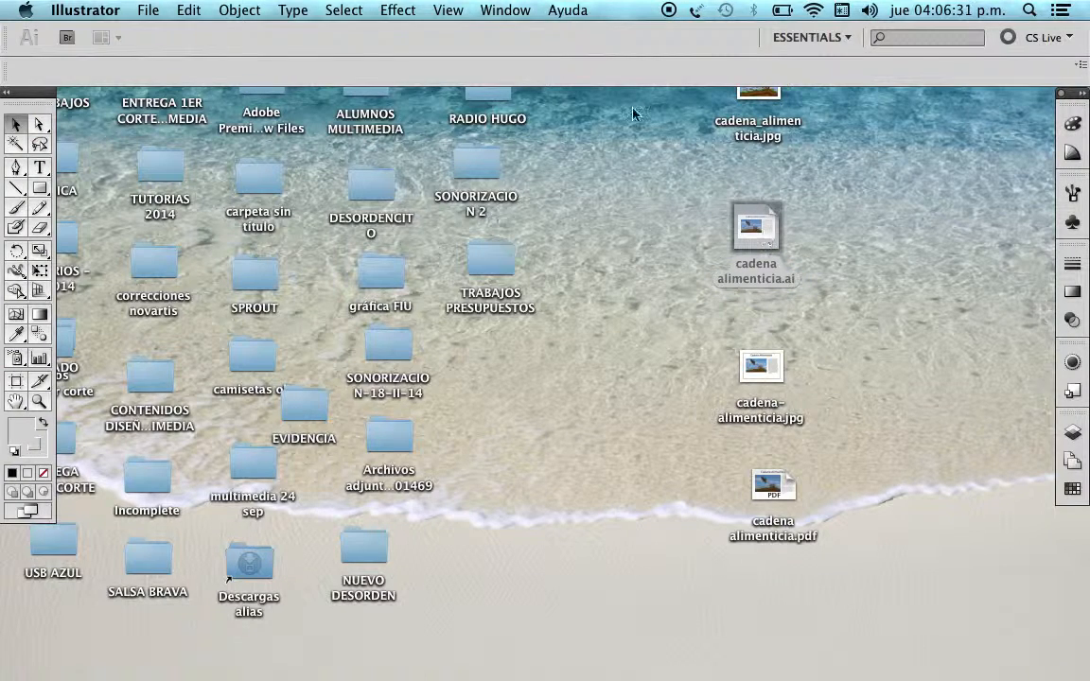